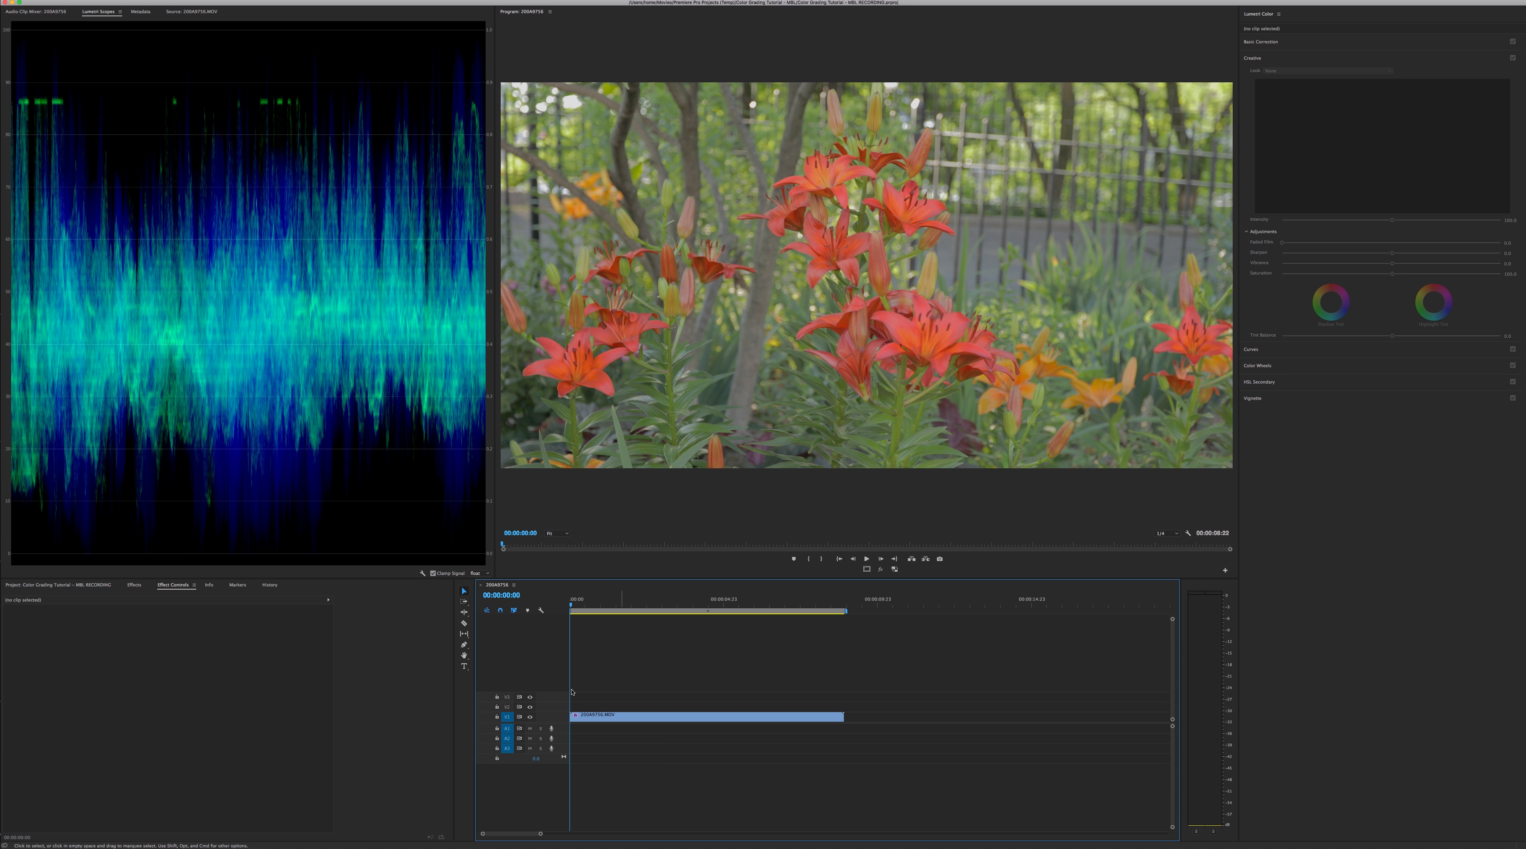
Compare the flower clip with and without its existing RGB Curves effect by switching the effect off and back on
left_click(613, 717)
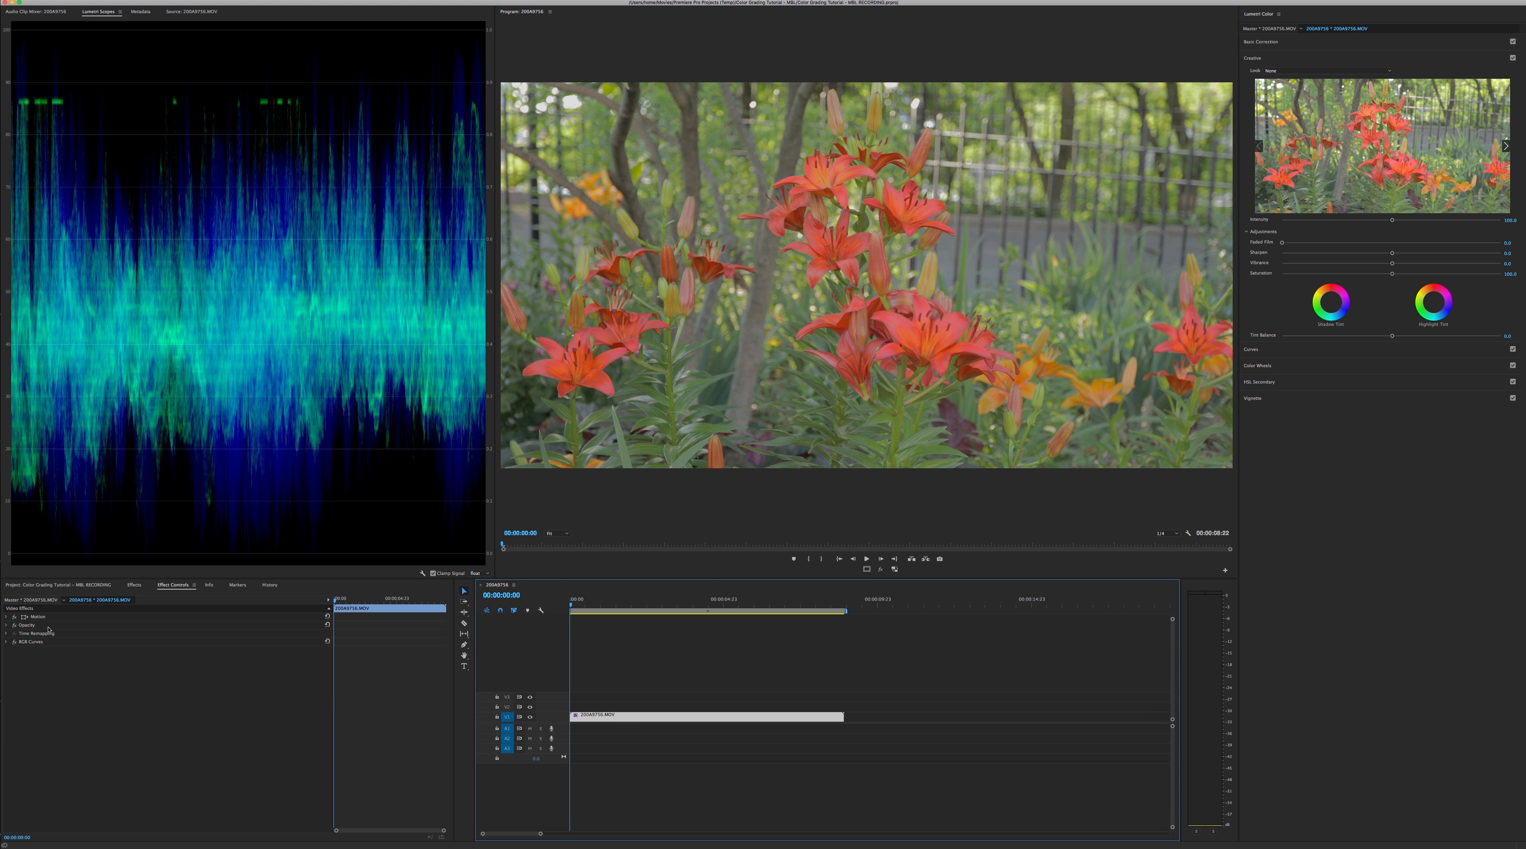
left_click(135, 585)
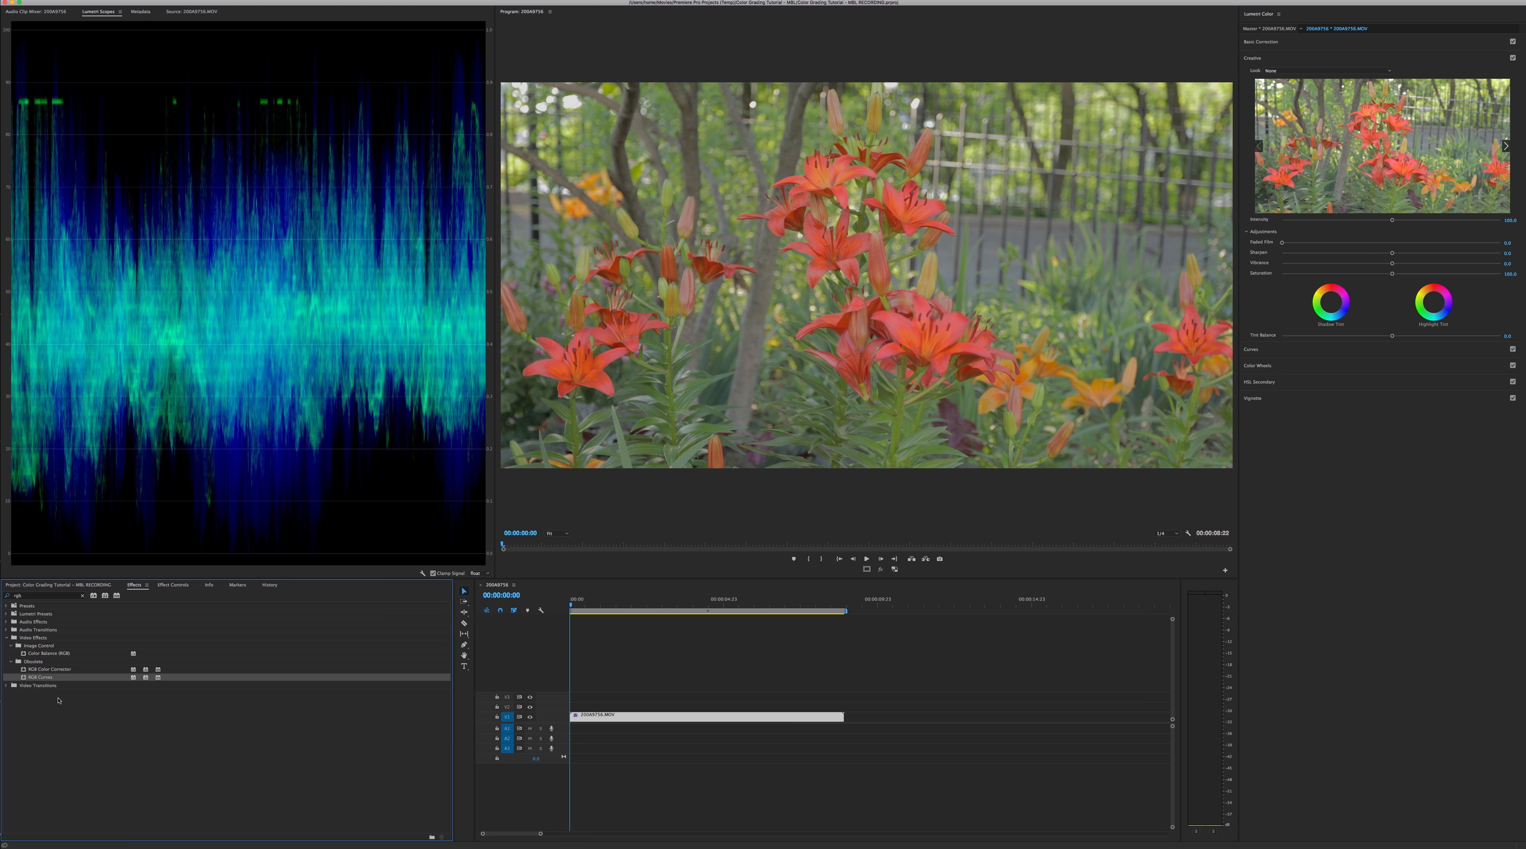
left_click(172, 585)
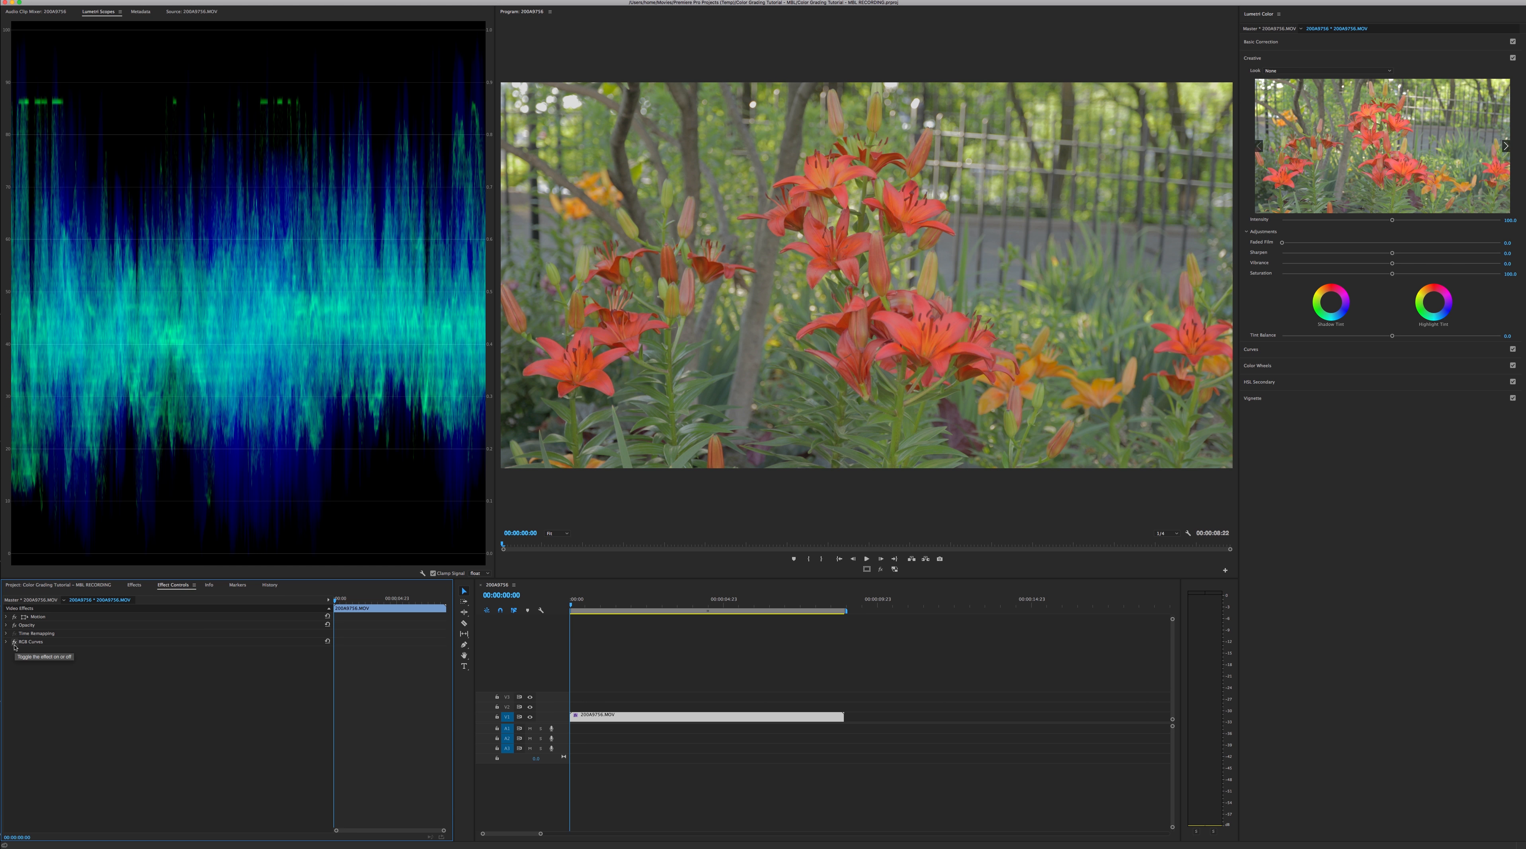
left_click(14, 645)
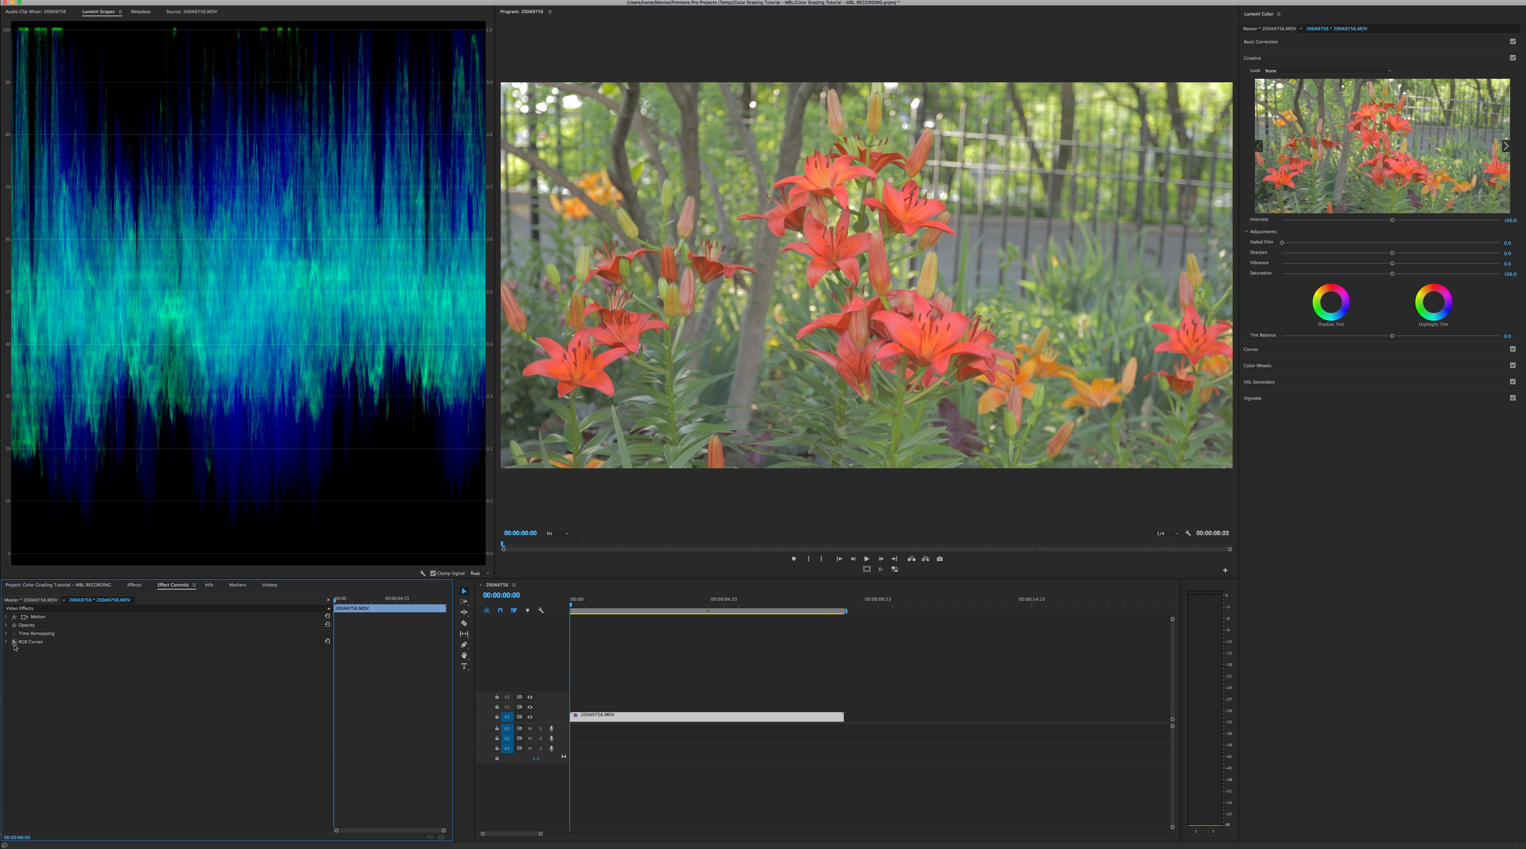
left_click(14, 645)
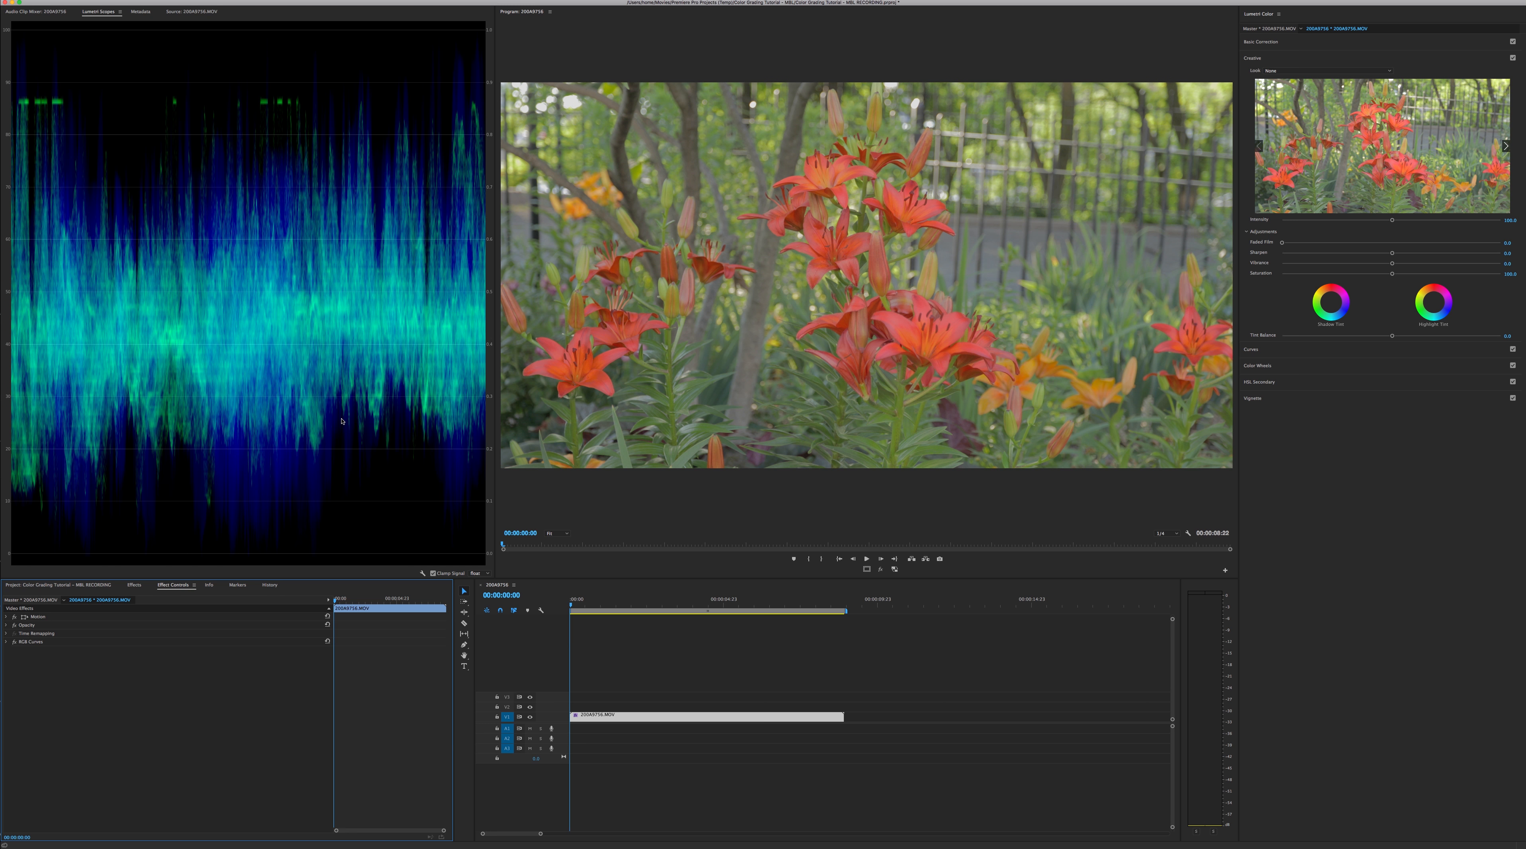
Search the effects for "magic bull" and apply the Magic Bullet Looks effect to the flower clip
left_click(625, 638)
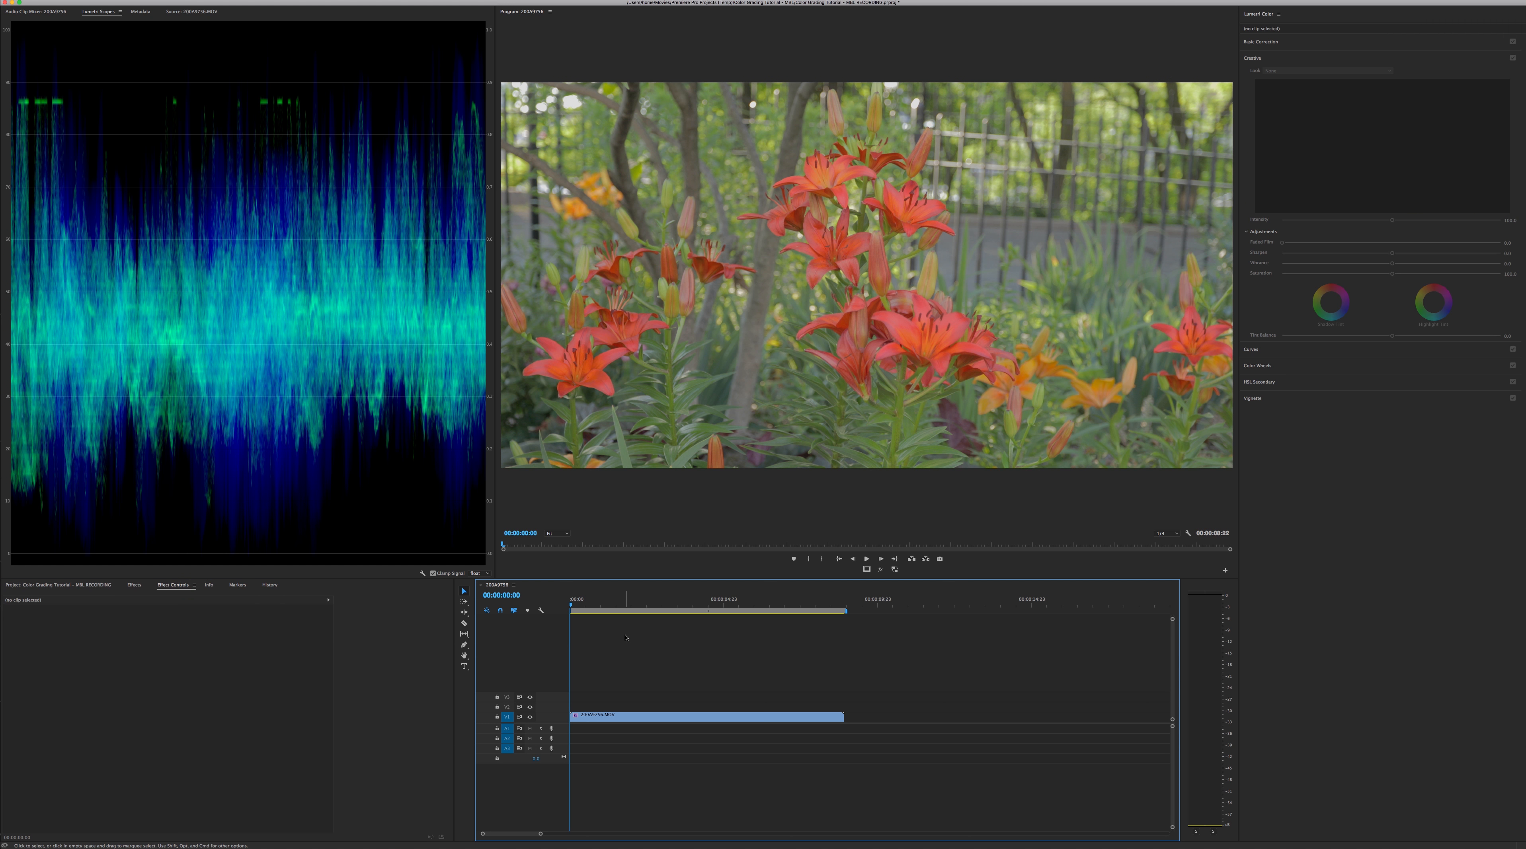
left_click(620, 718)
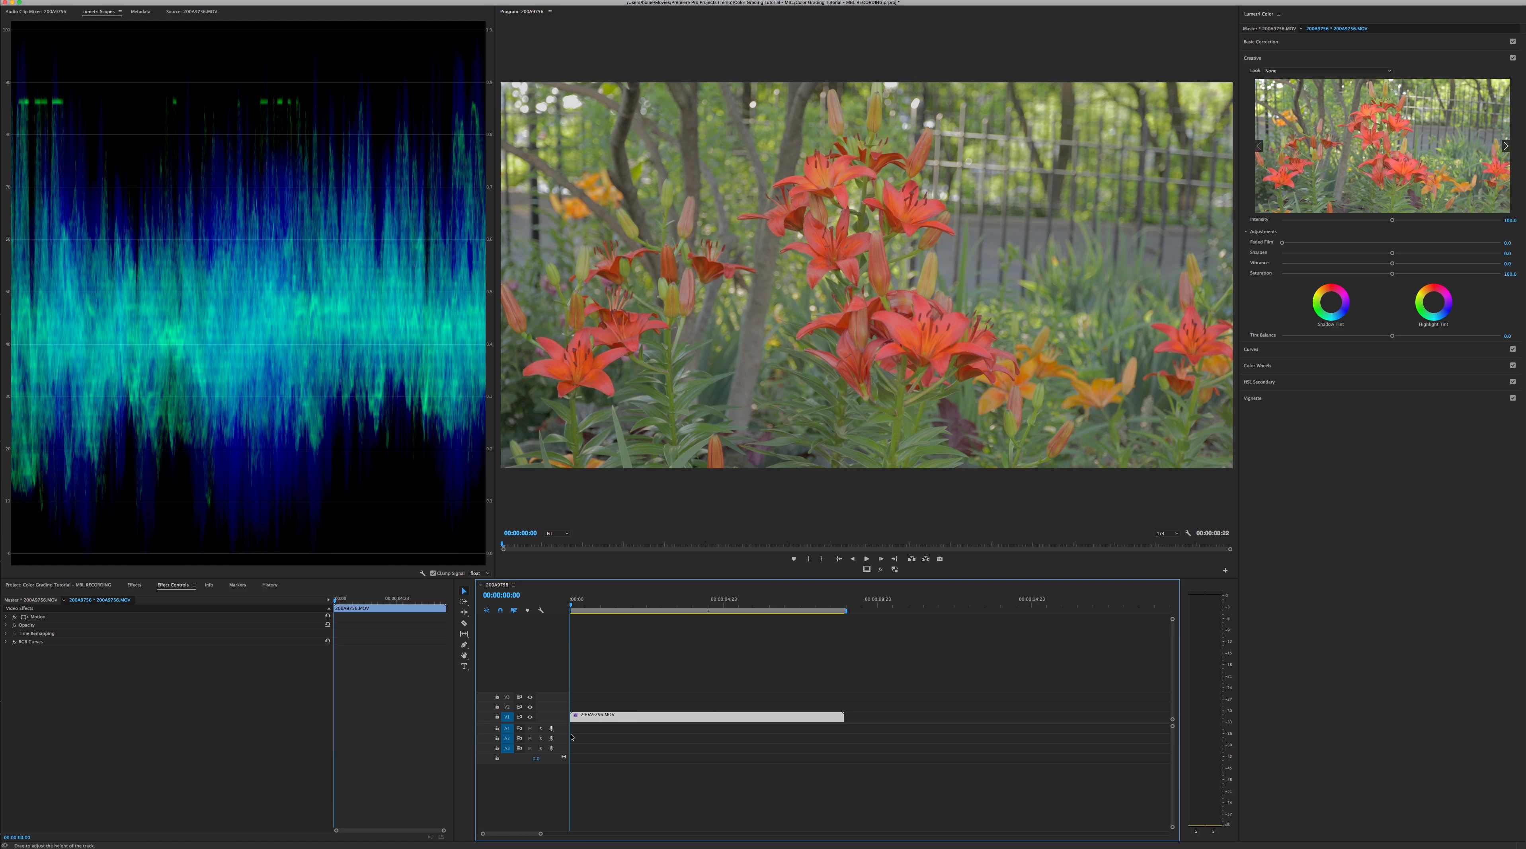
left_click(135, 585)
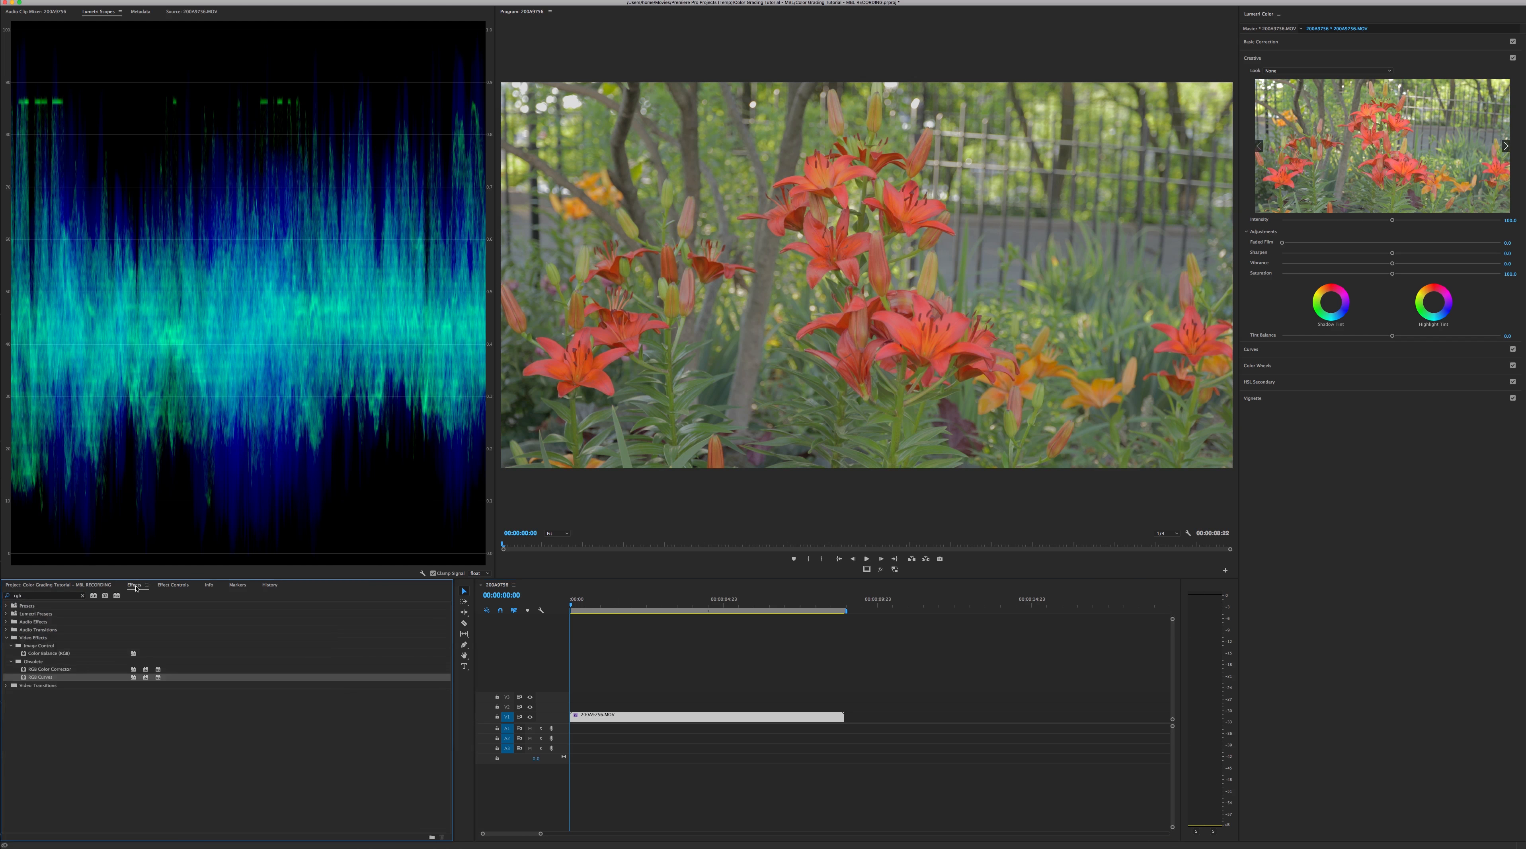
left_click(82, 596)
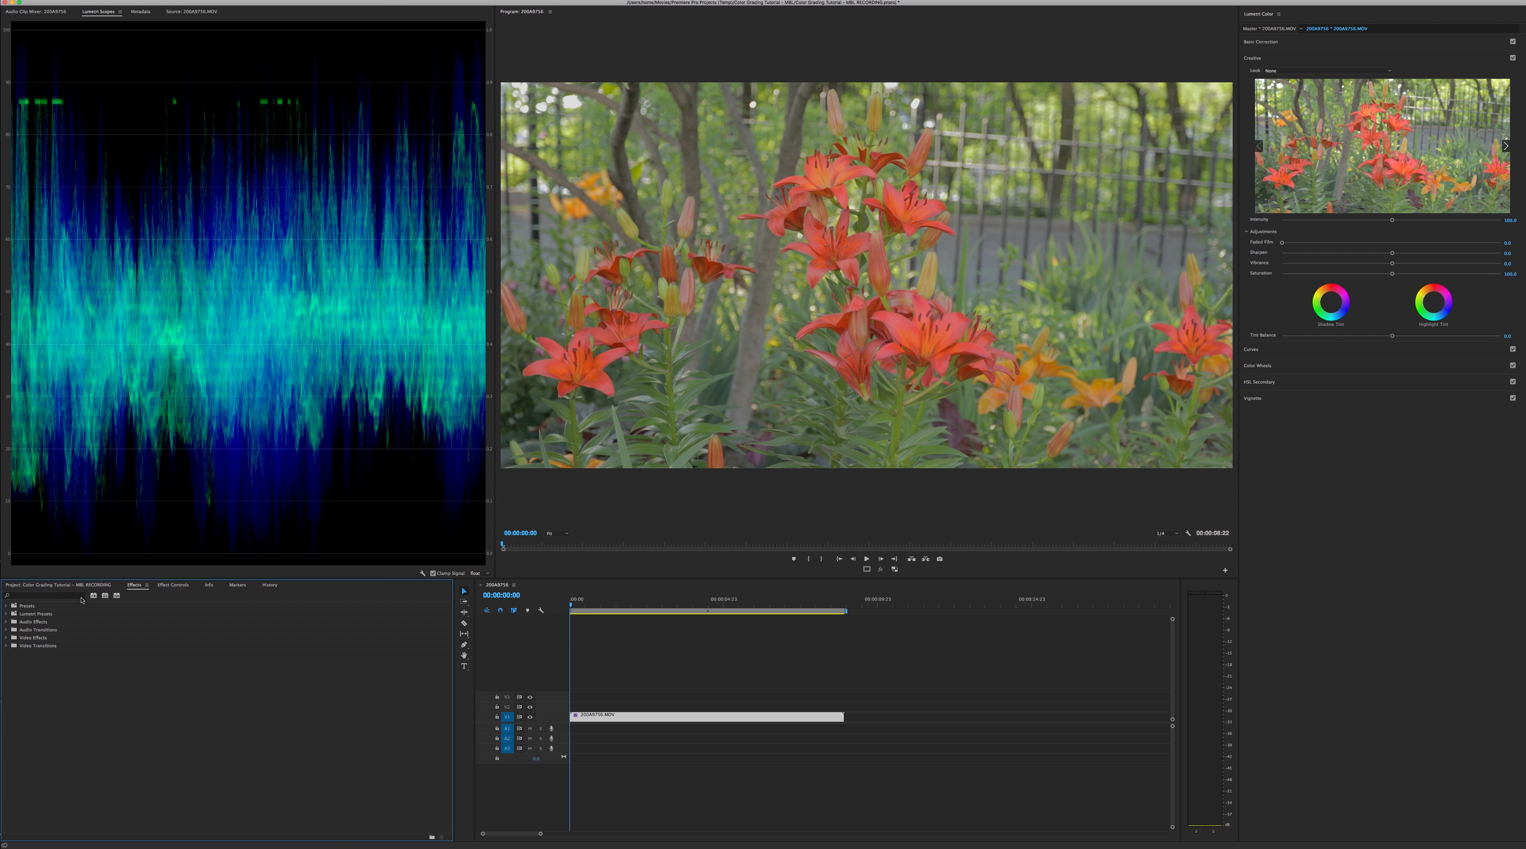
left_click(76, 597)
type("ma")
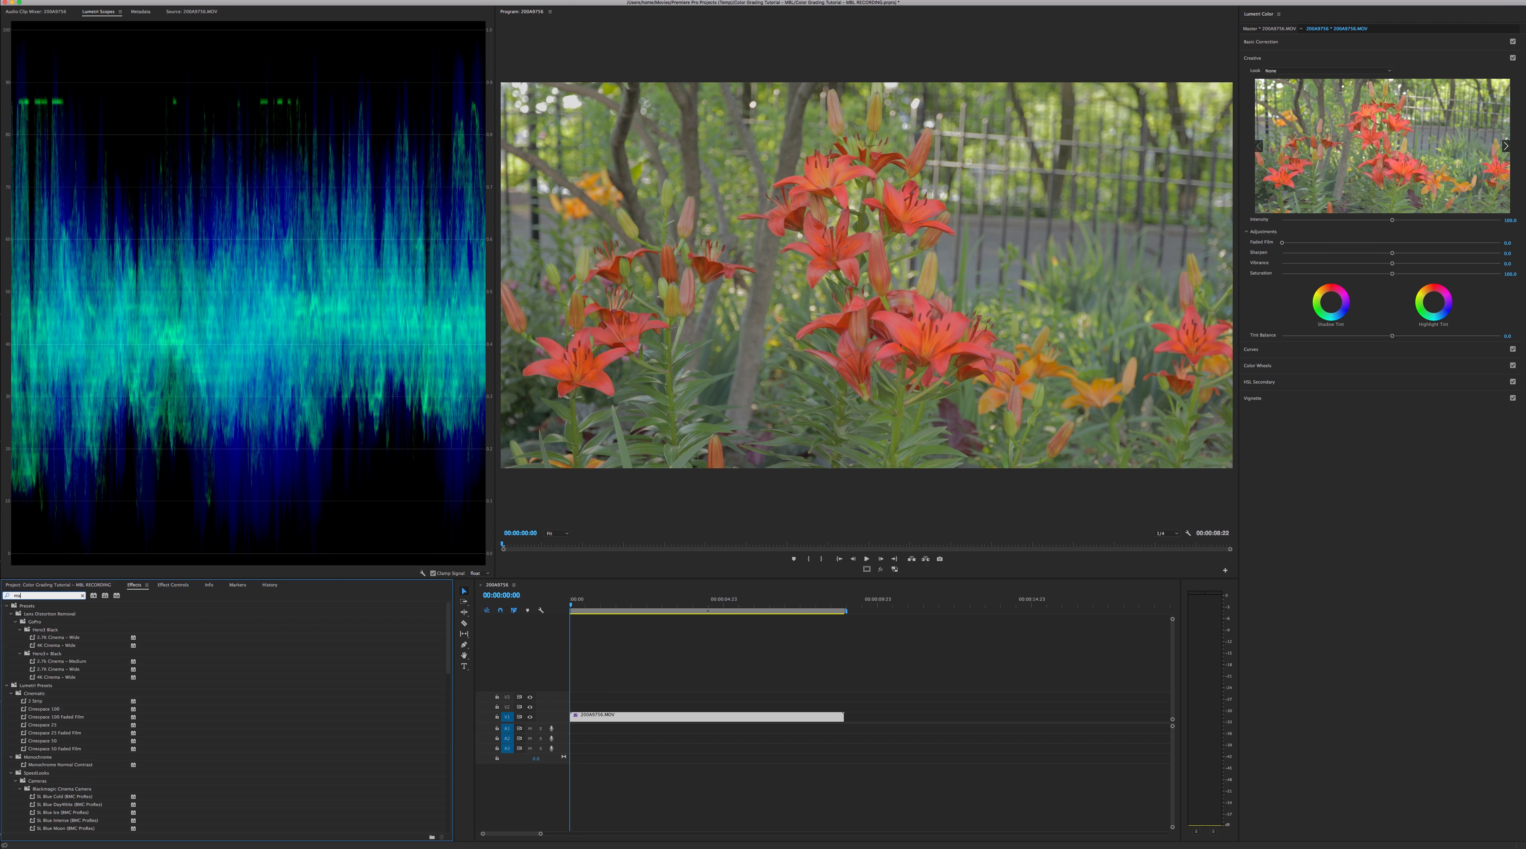
type("gic b")
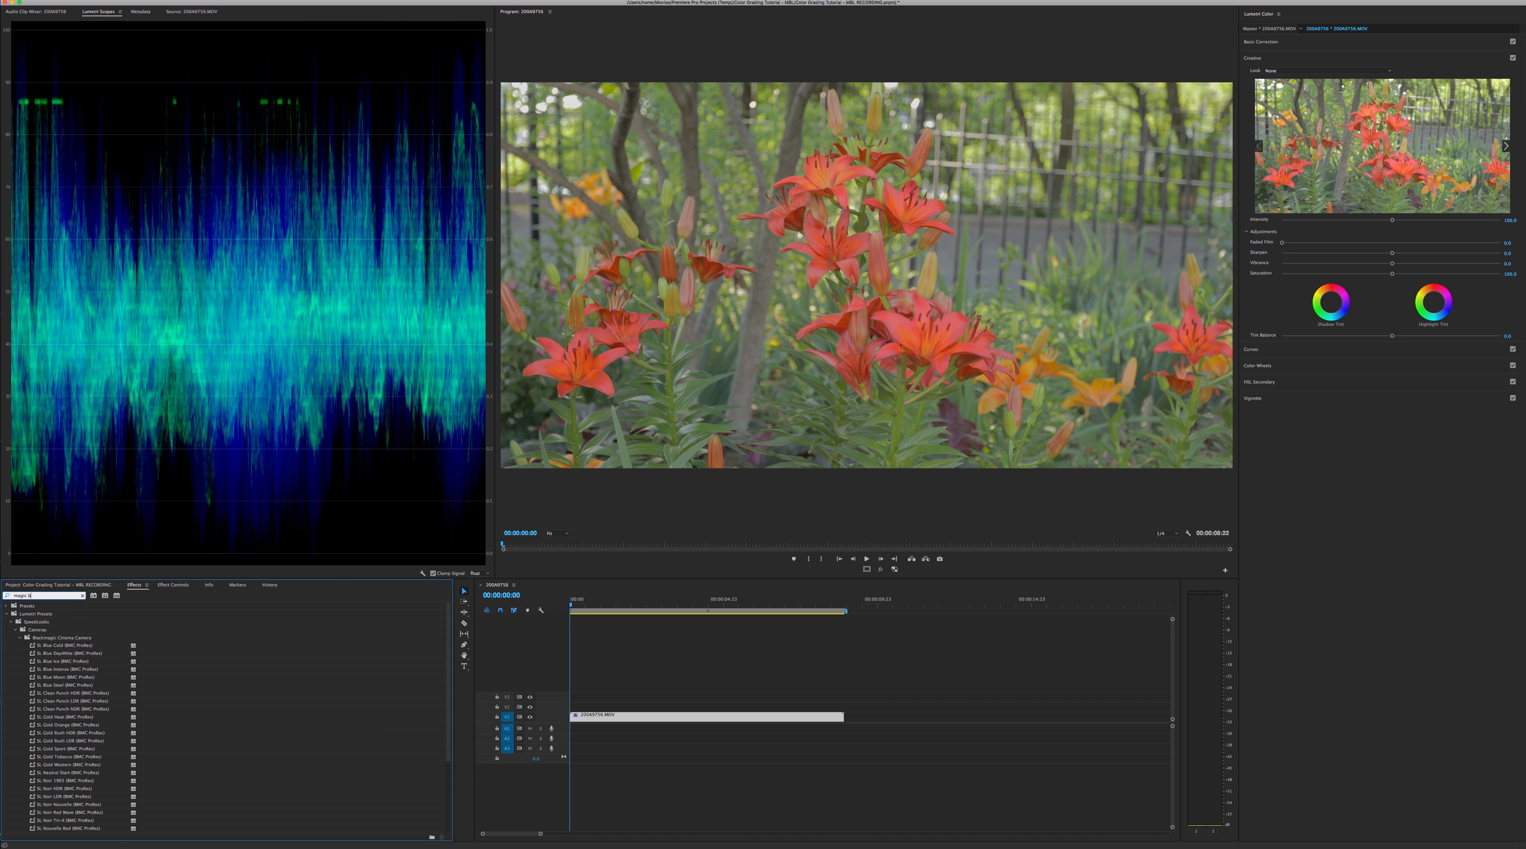
type("ull")
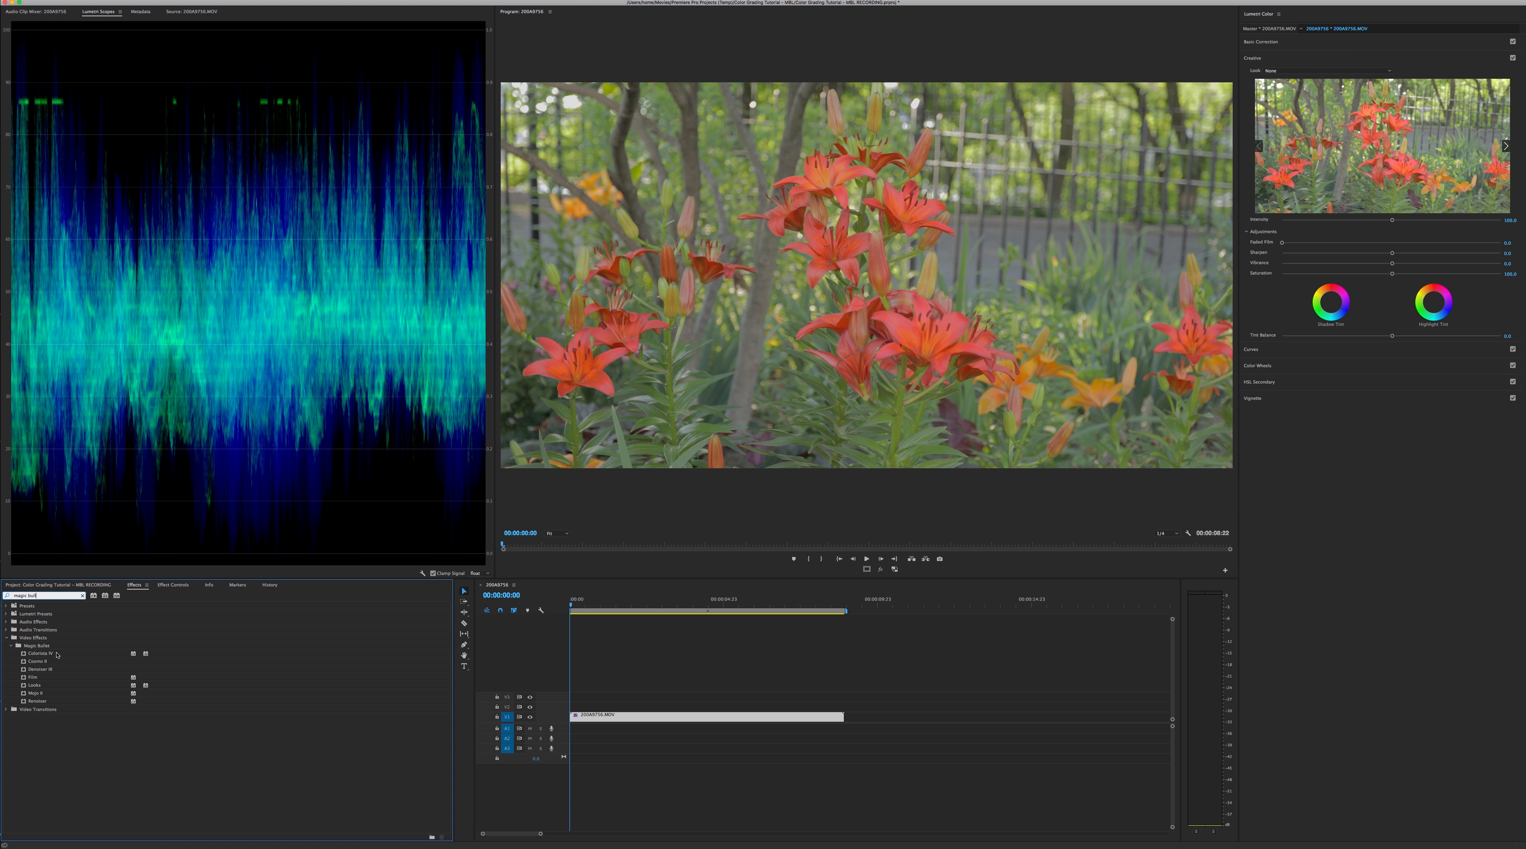
left_click(26, 689)
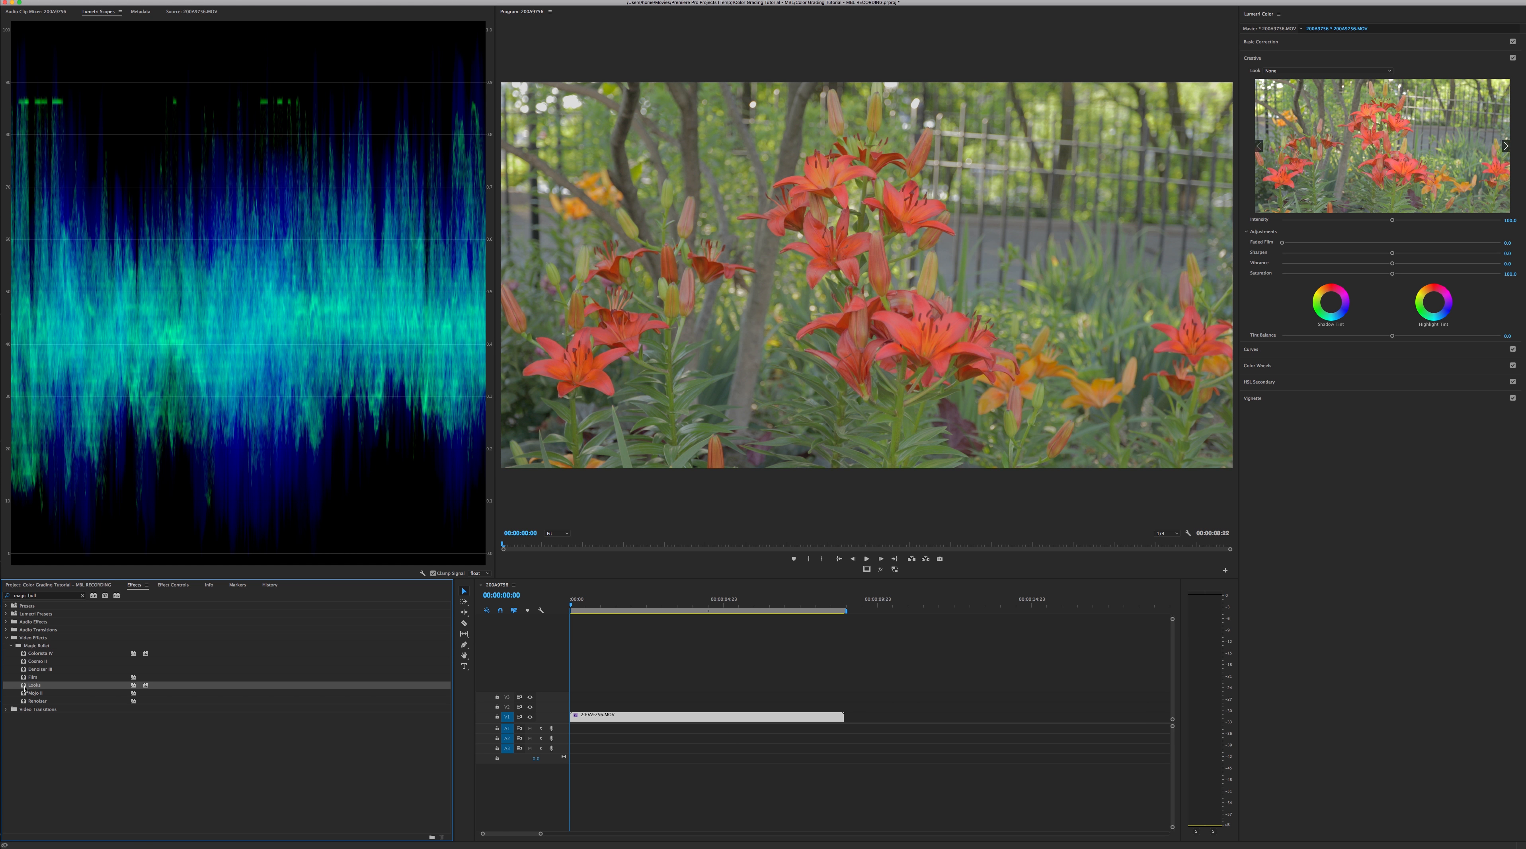
left_click(182, 590)
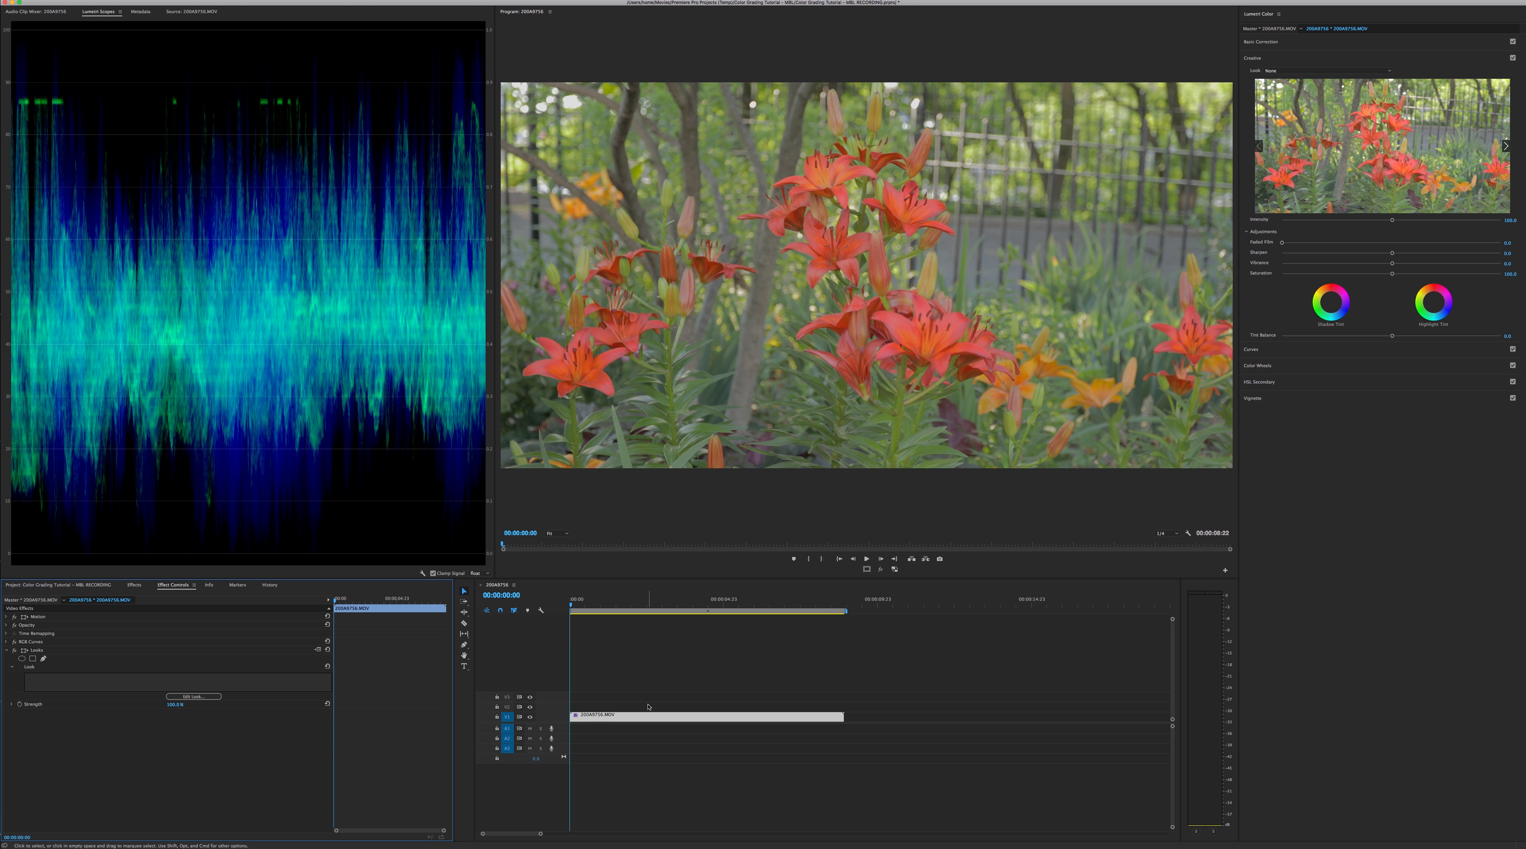
Move the playhead to the part of the clip with the passing runner and open the look editor for the Looks effect
left_click(694, 605)
left_click_drag(693, 605, 780, 616)
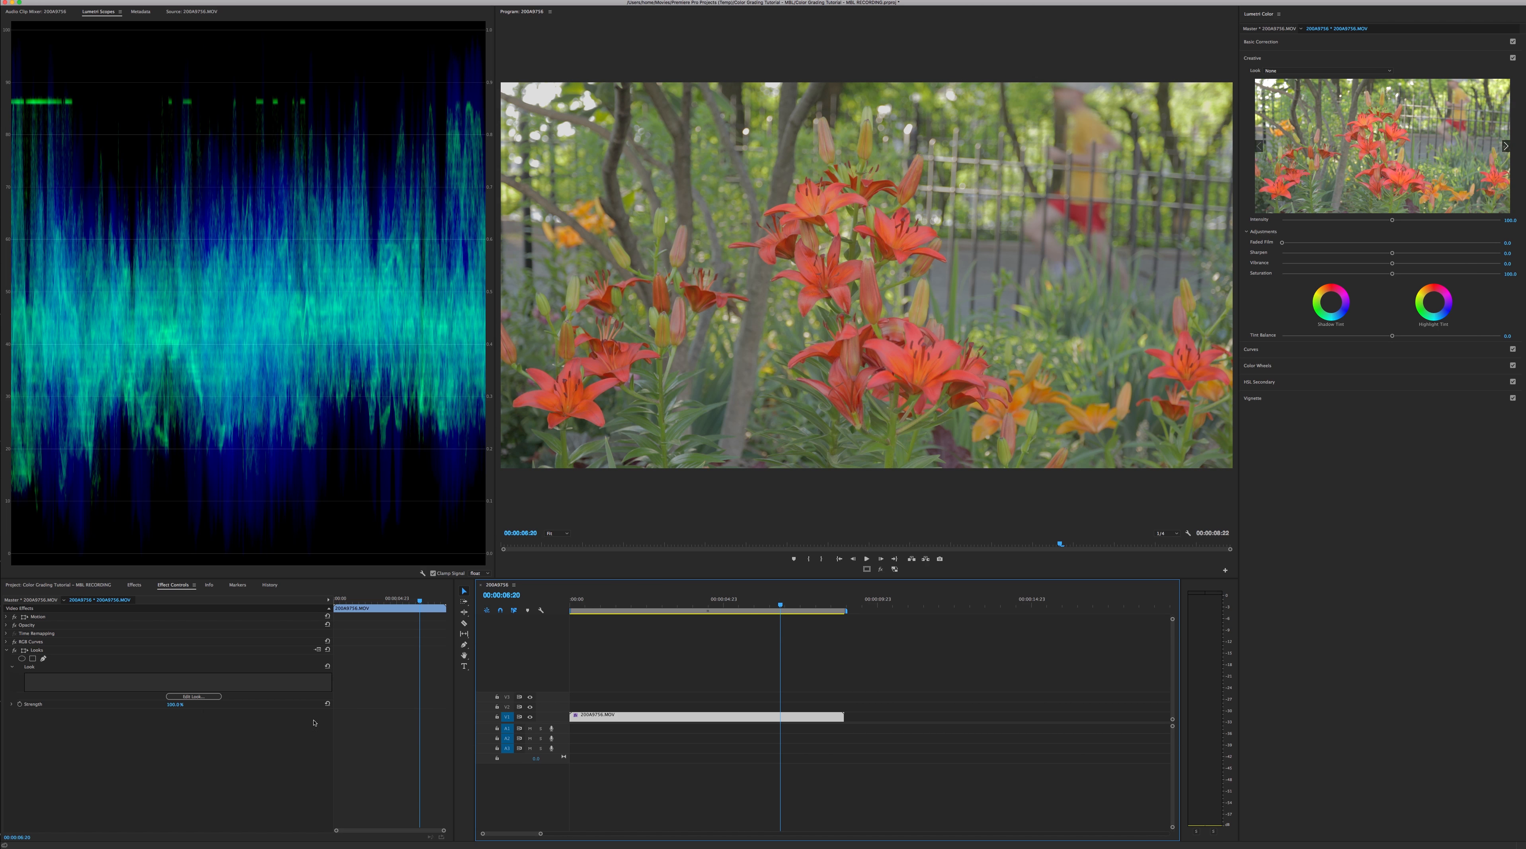
left_click(201, 699)
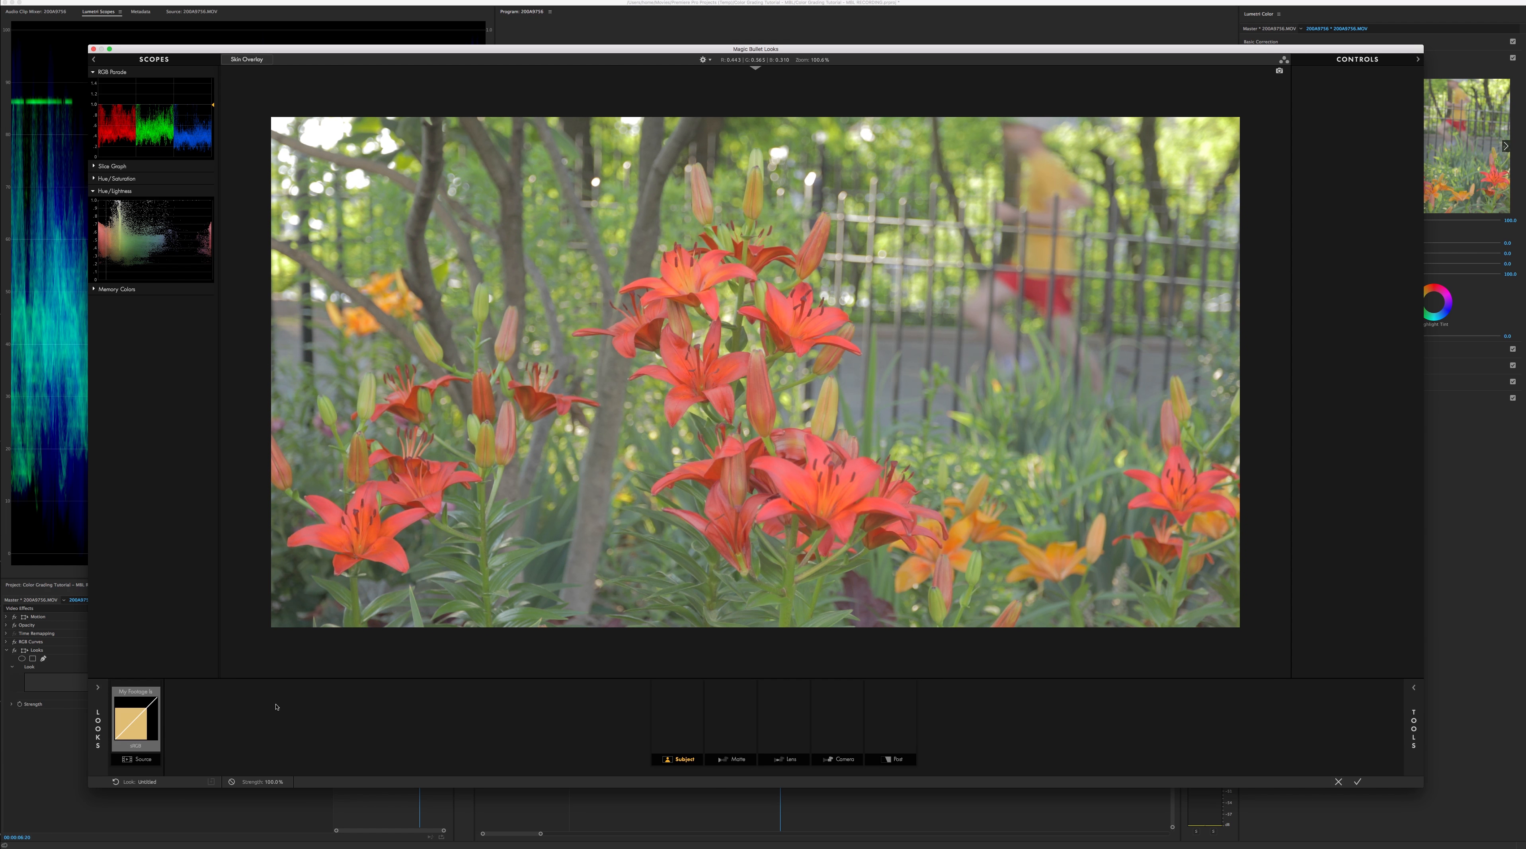
Look through the available grading tools by category, from Subject and Matte to Camera and Post
left_click(99, 720)
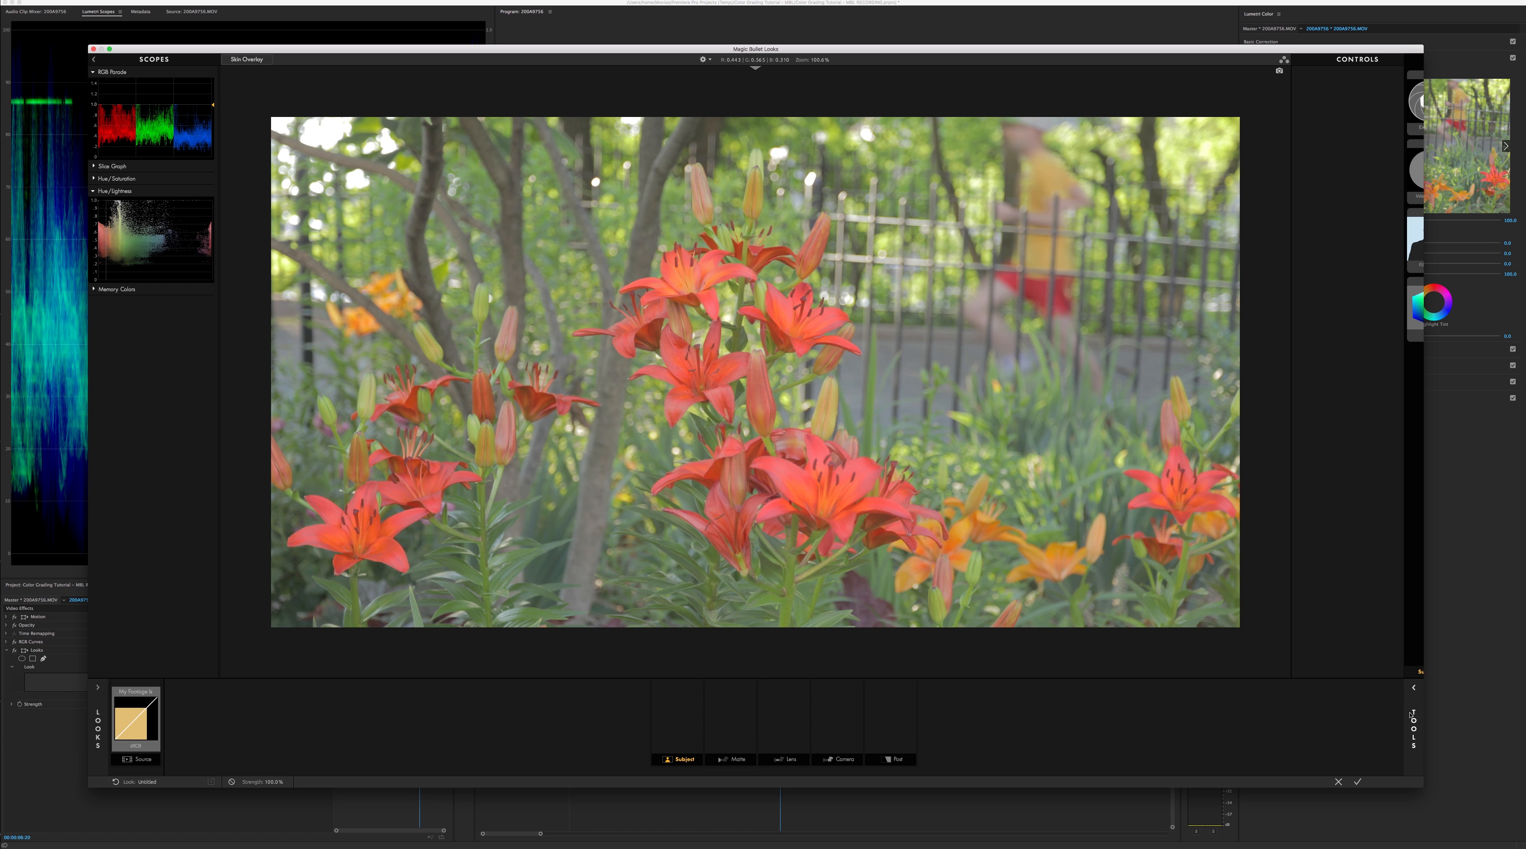
left_click(1414, 716)
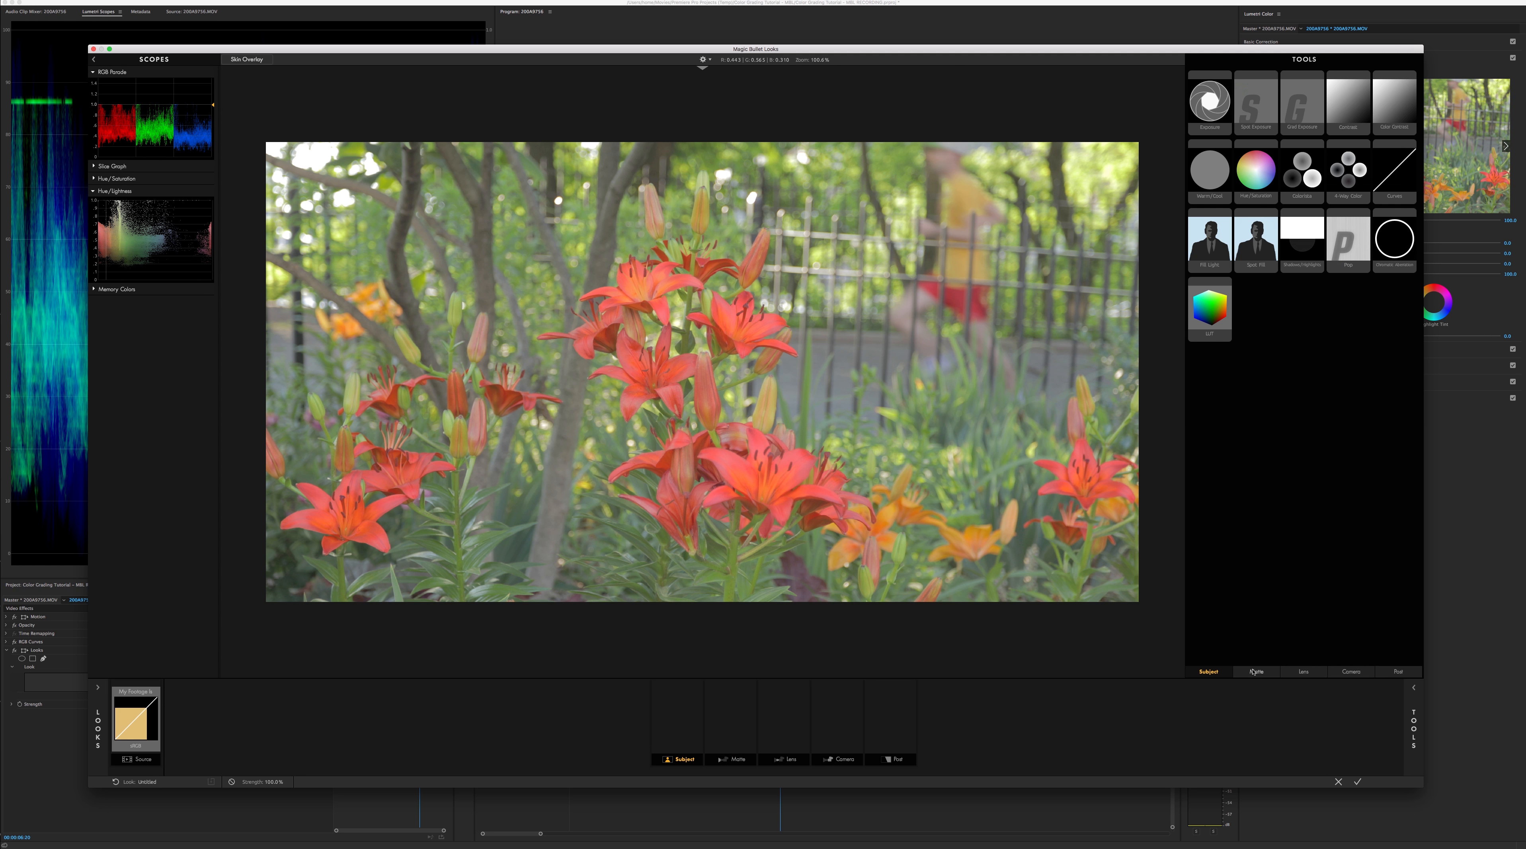
left_click(1306, 672)
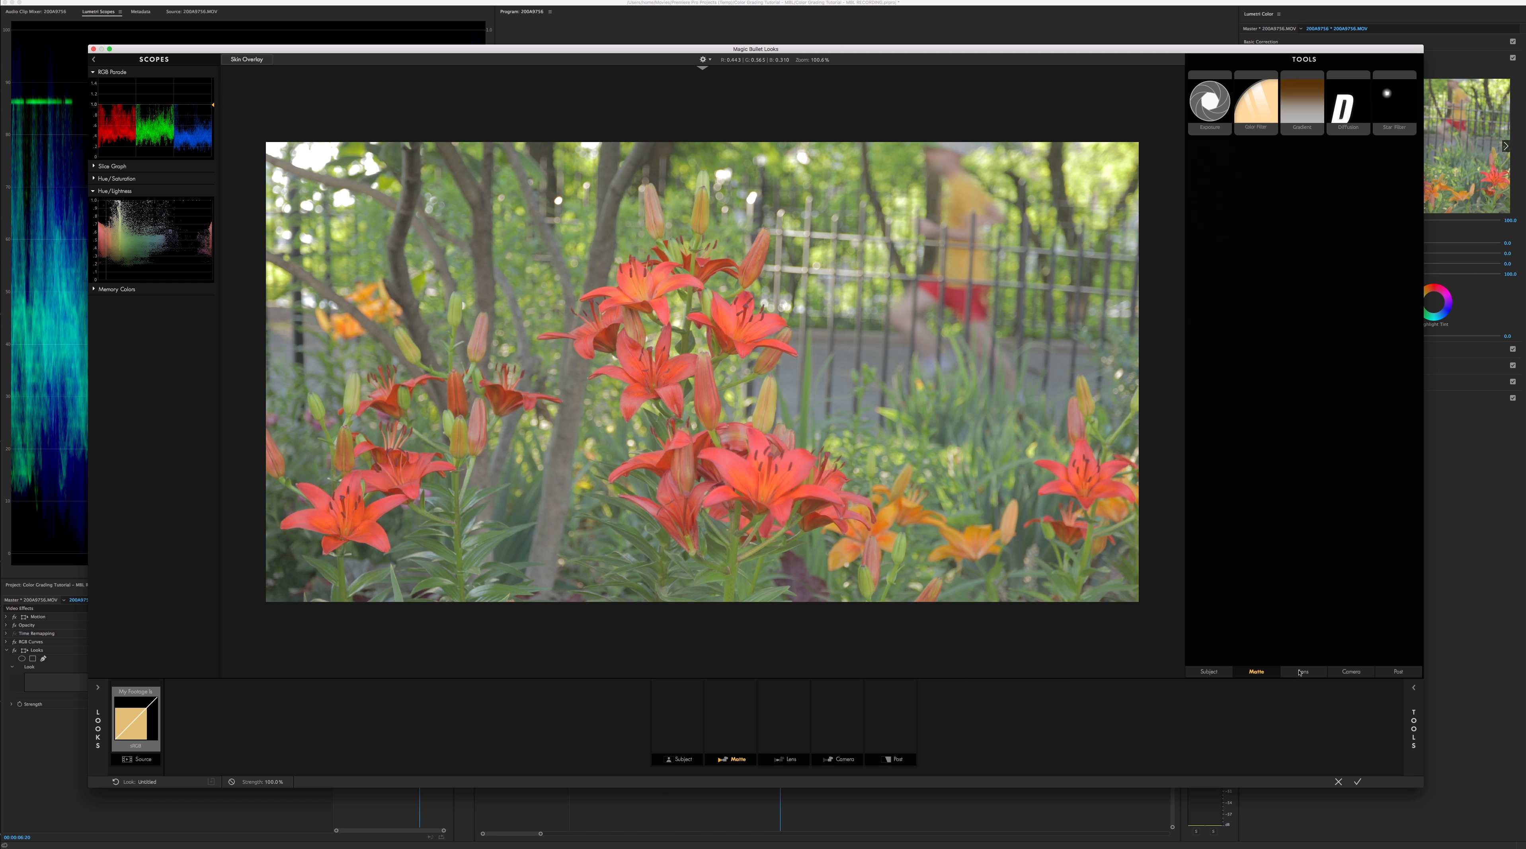
left_click(1359, 673)
left_click(1399, 670)
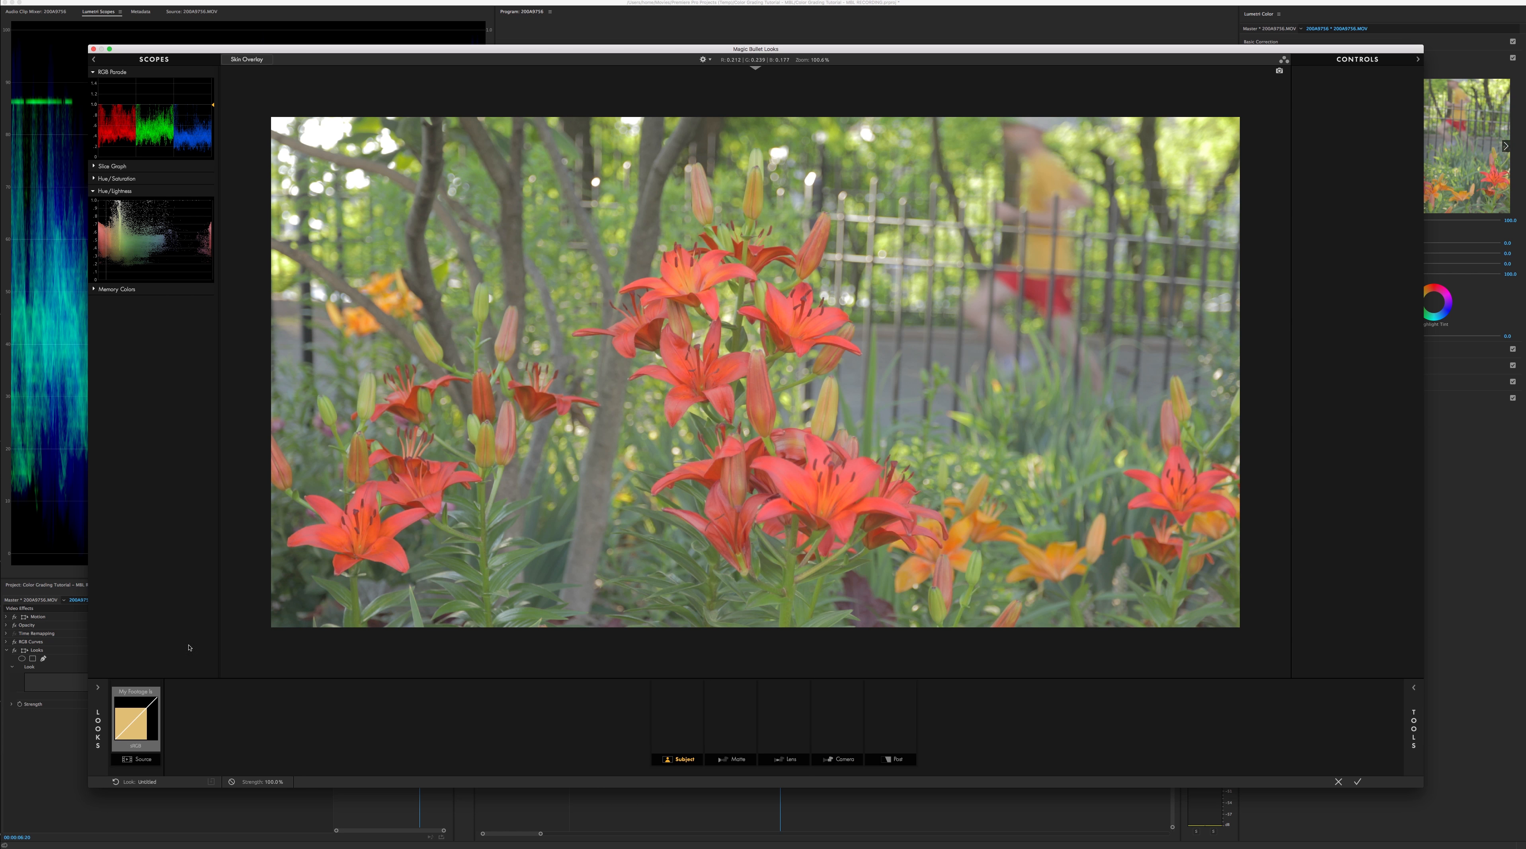
Preview several Blockbuster Cool looks on the footage, including Classic Blockbuster, Classic Invasion, Pelham, Onslaught and Nerds in Space
mouse_move(98, 726)
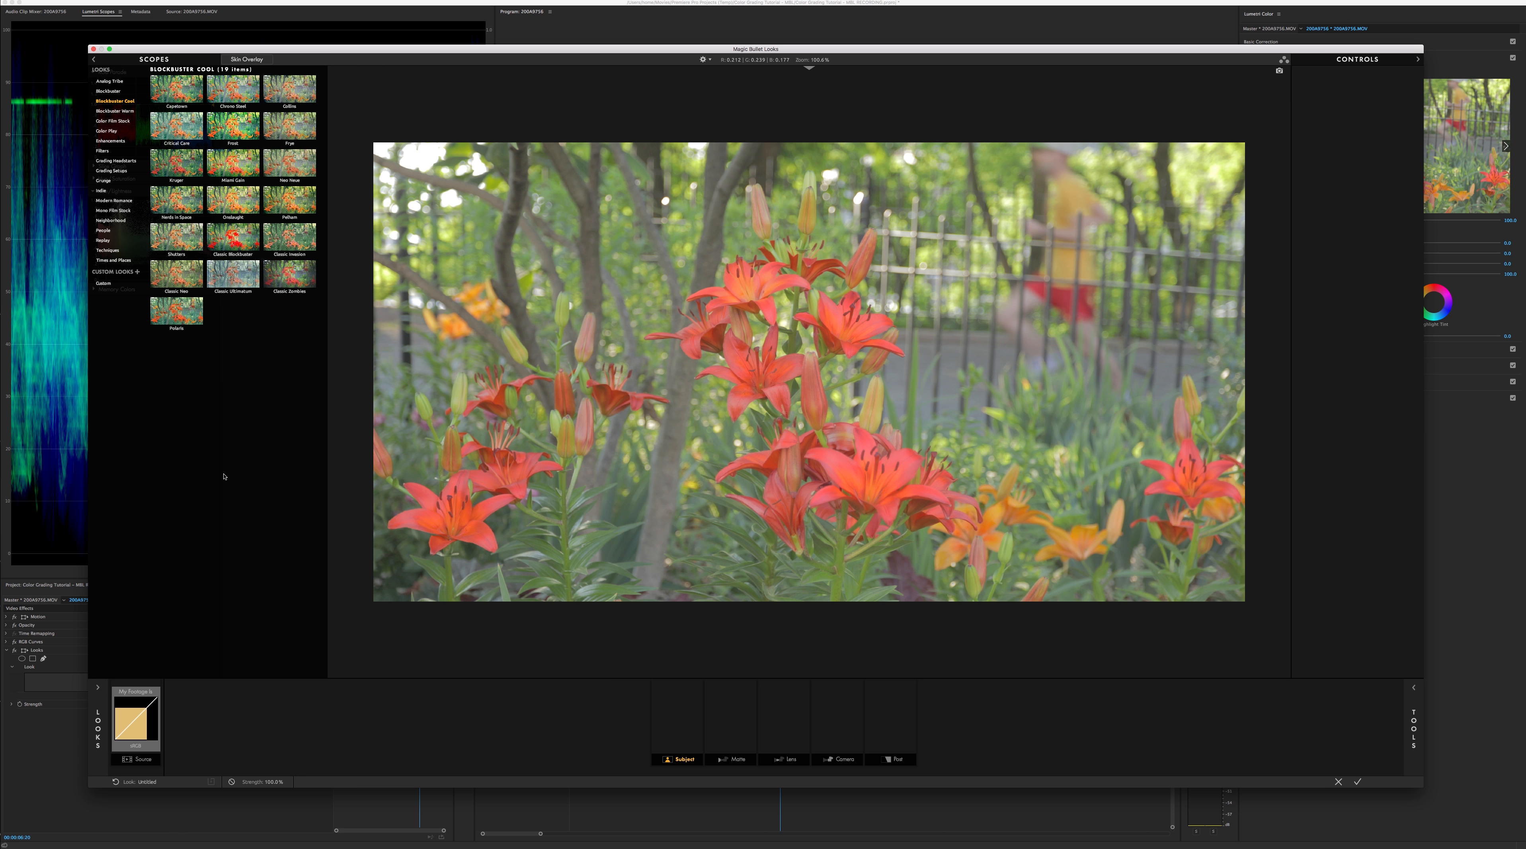
left_click(248, 234)
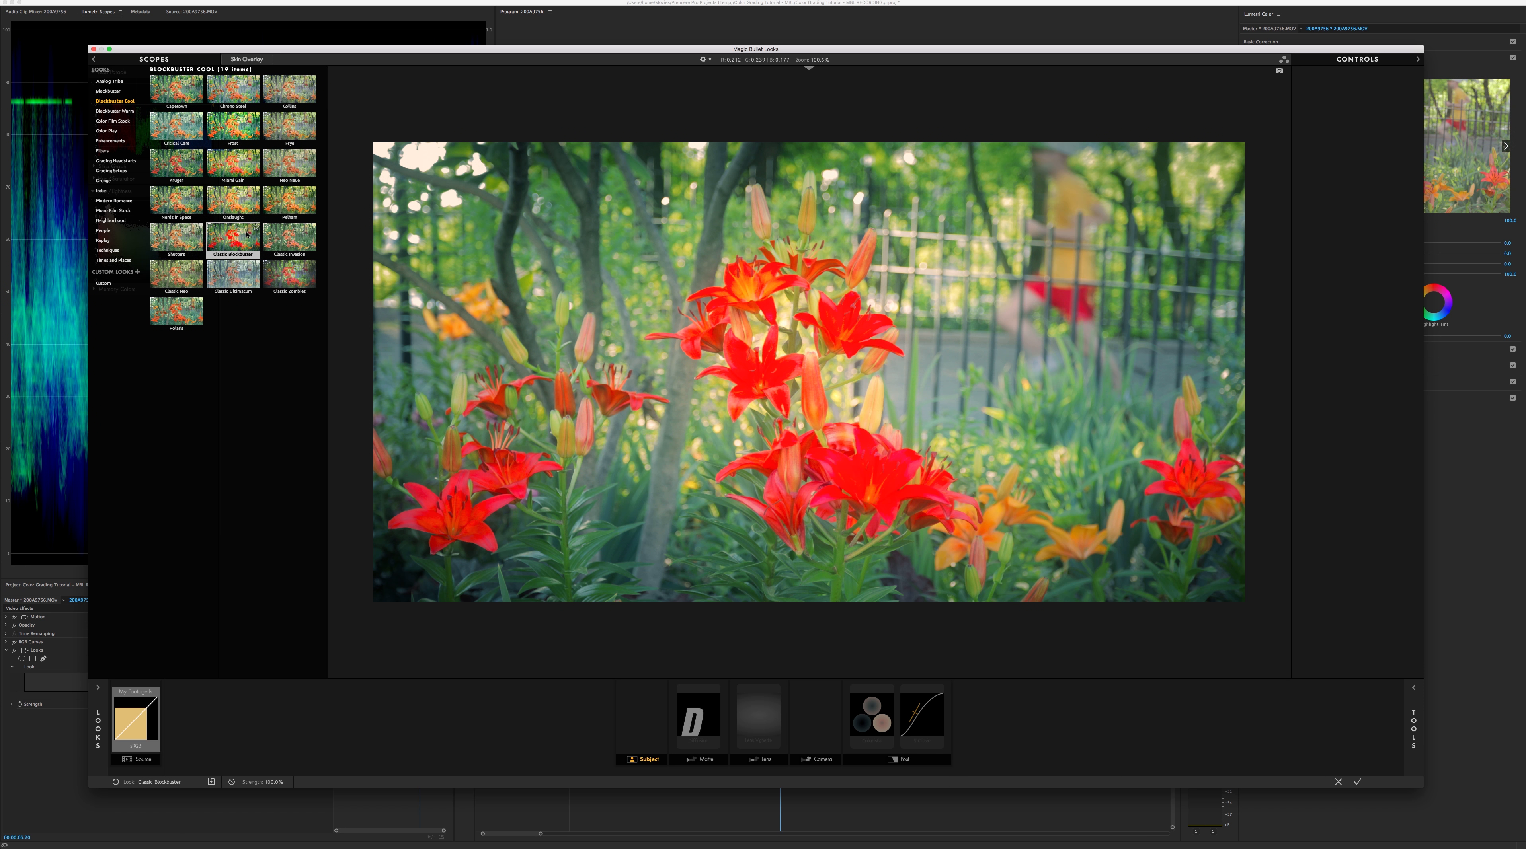
left_click(306, 232)
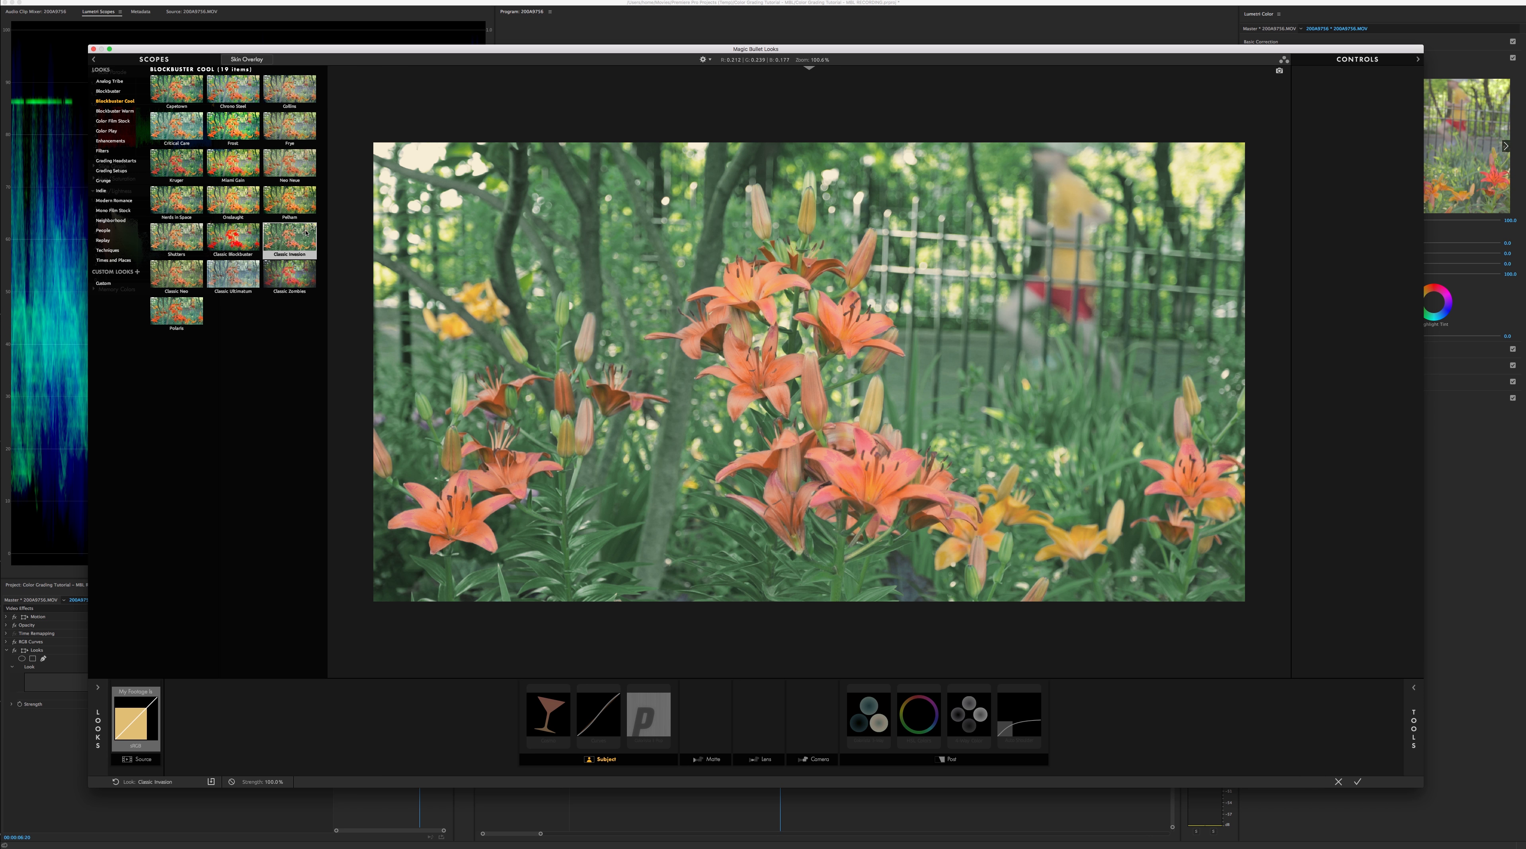
left_click(298, 201)
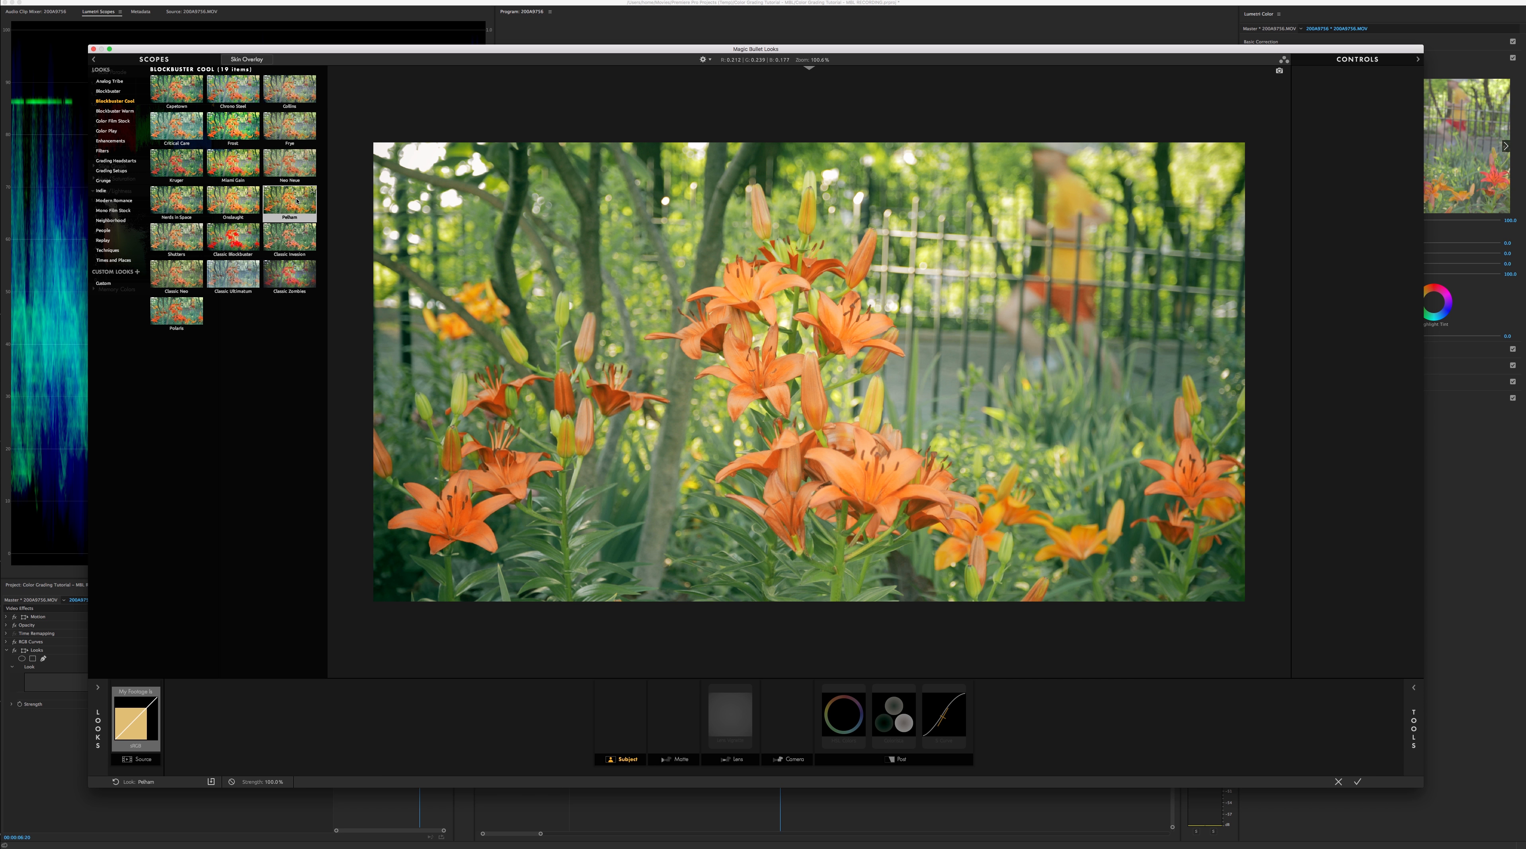
left_click(253, 207)
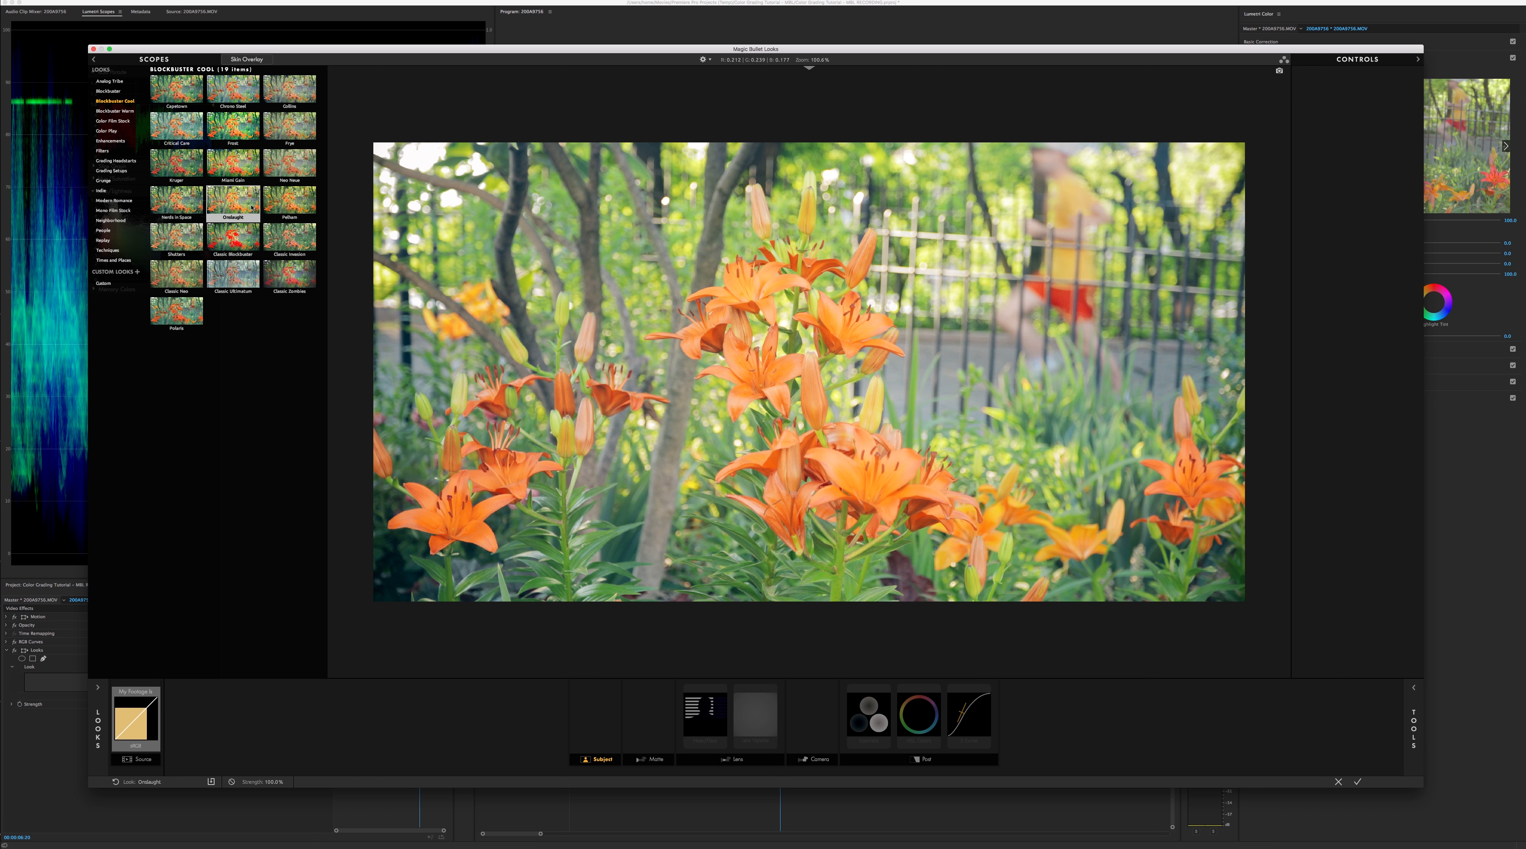
left_click(174, 205)
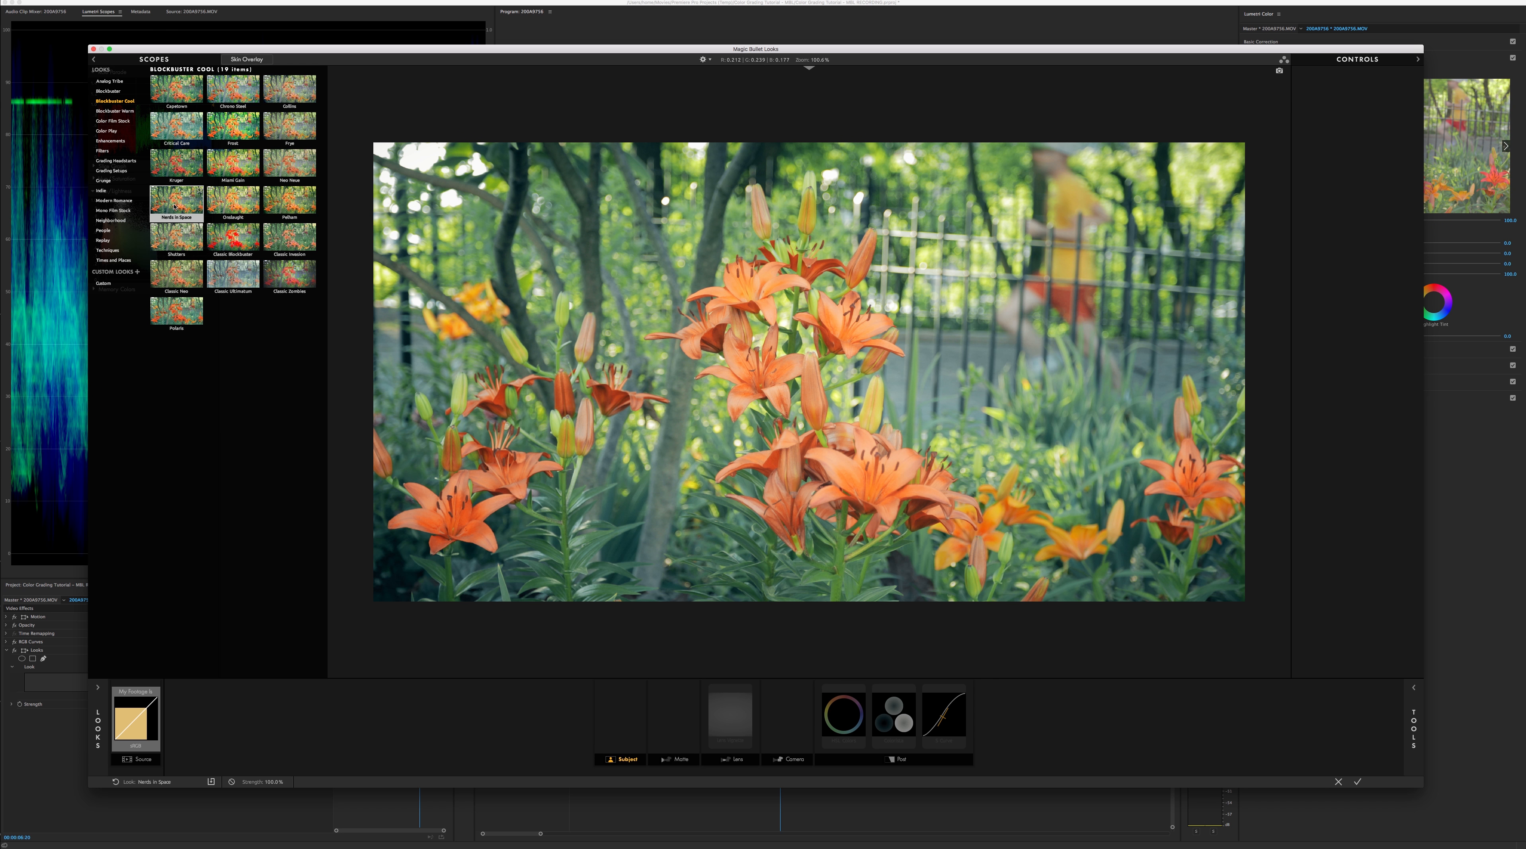
left_click(176, 244)
left_click(182, 271)
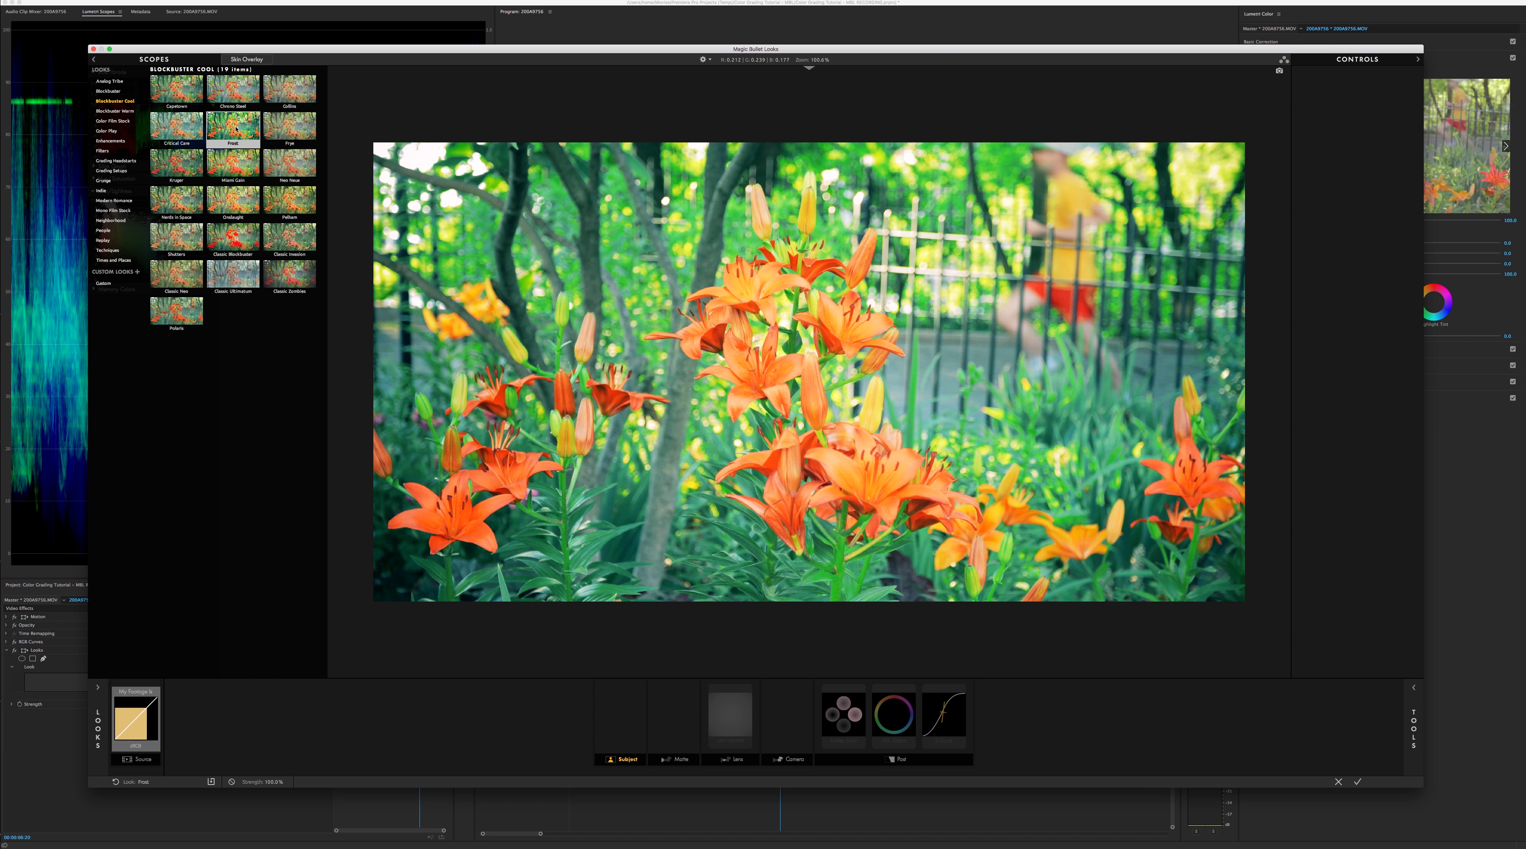
left_click(280, 129)
Preview several Blockbuster Warm looks on the footage, including Amberchrome, Optimus and Spinoff
left_click(109, 111)
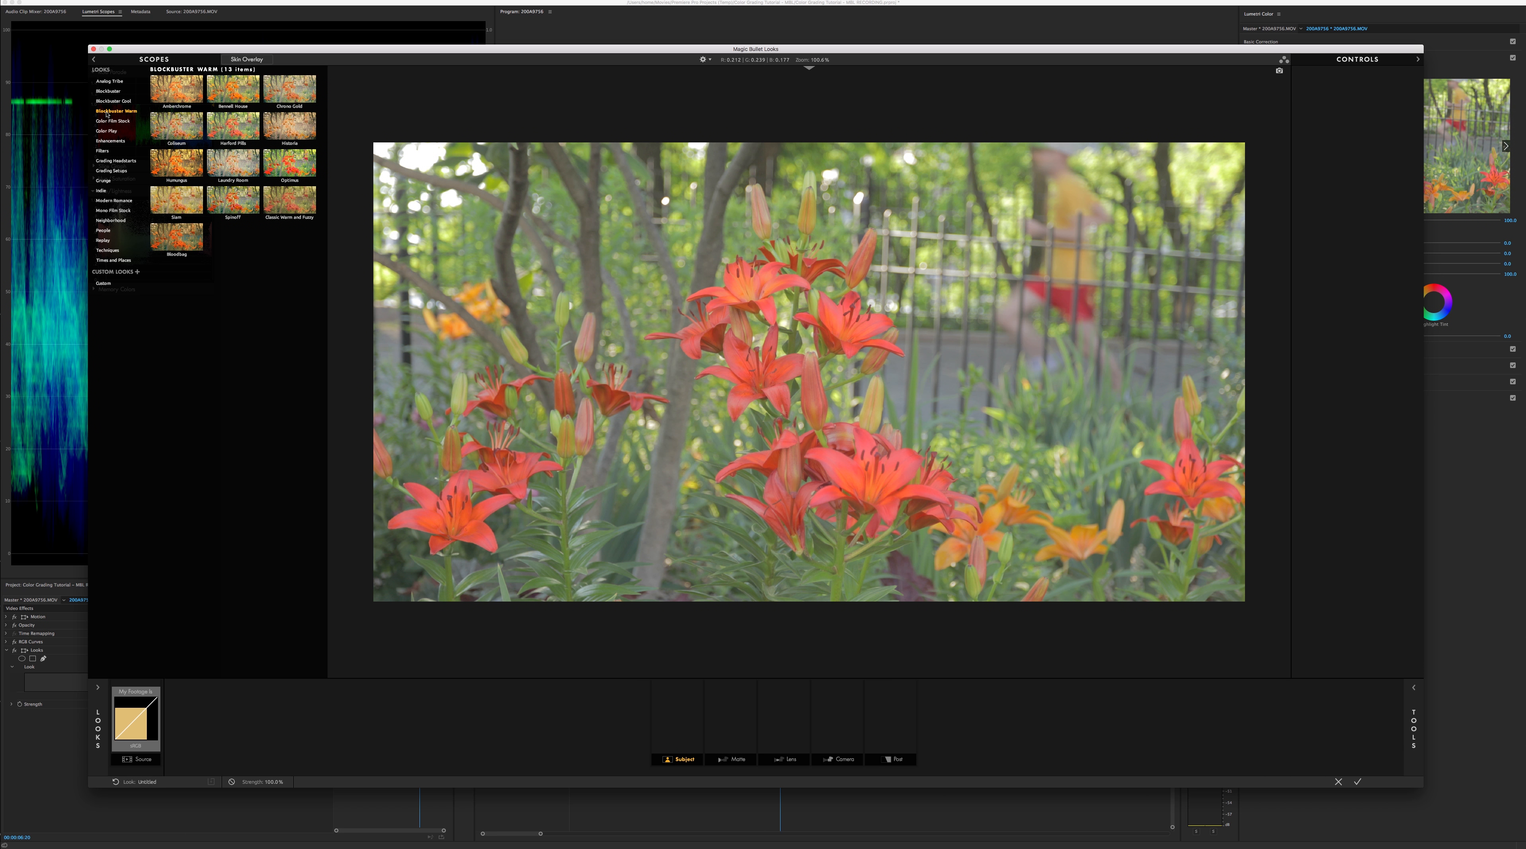
left_click(180, 91)
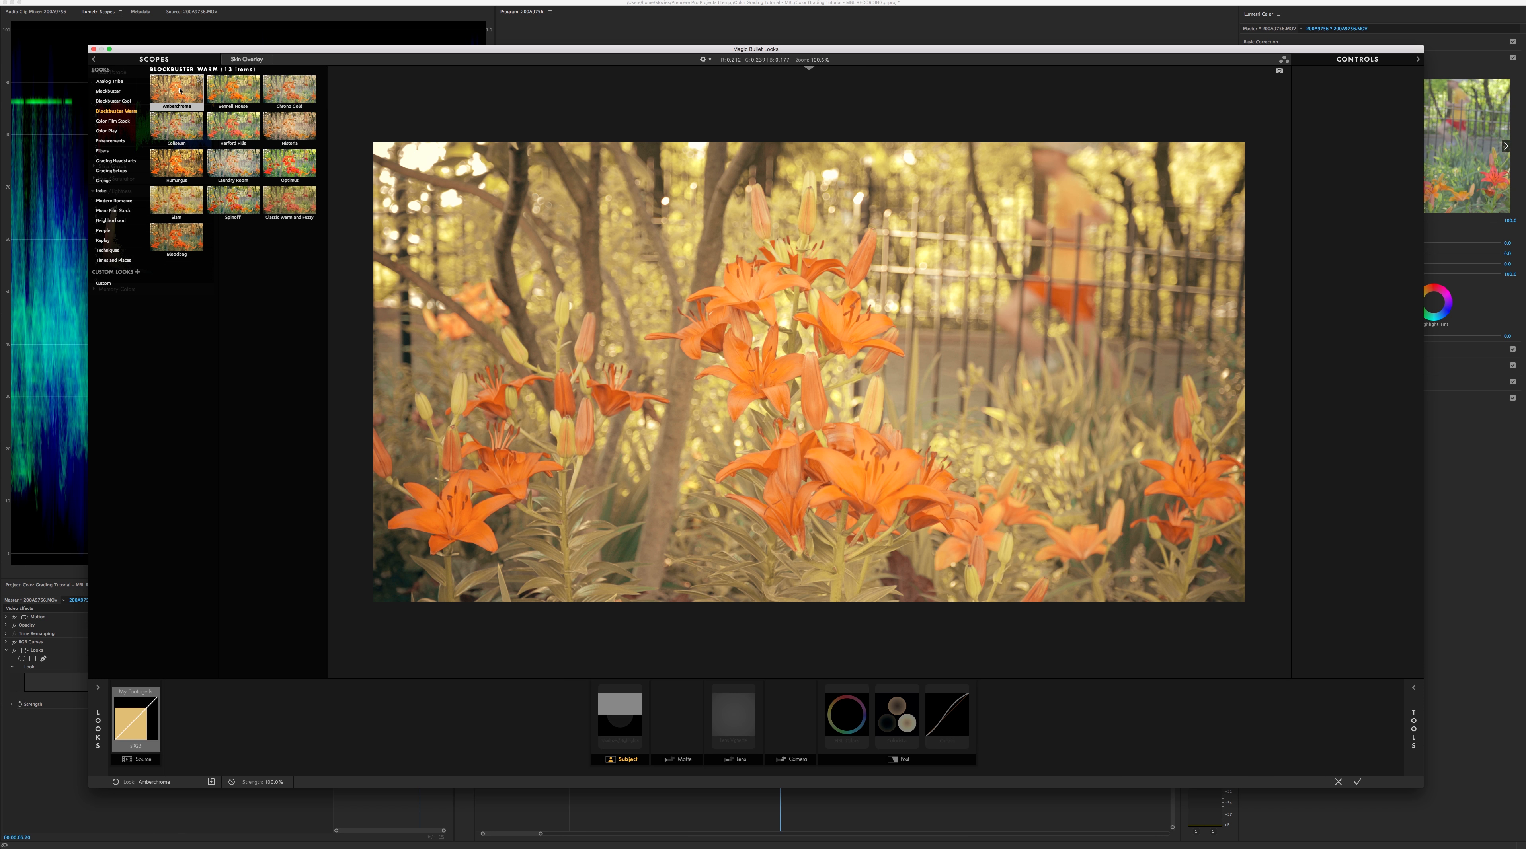
left_click(238, 99)
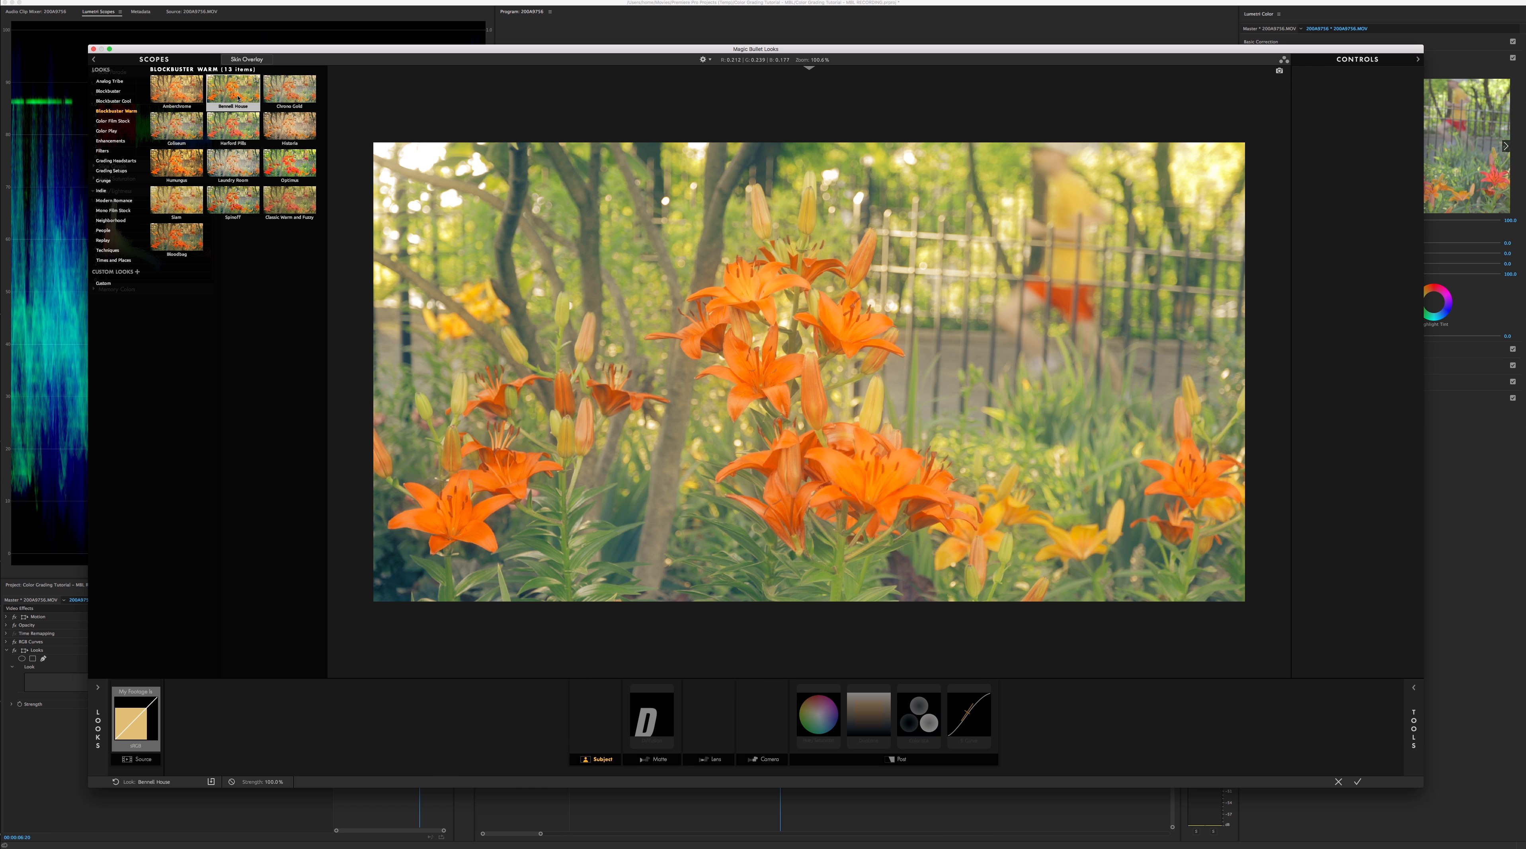
left_click(287, 95)
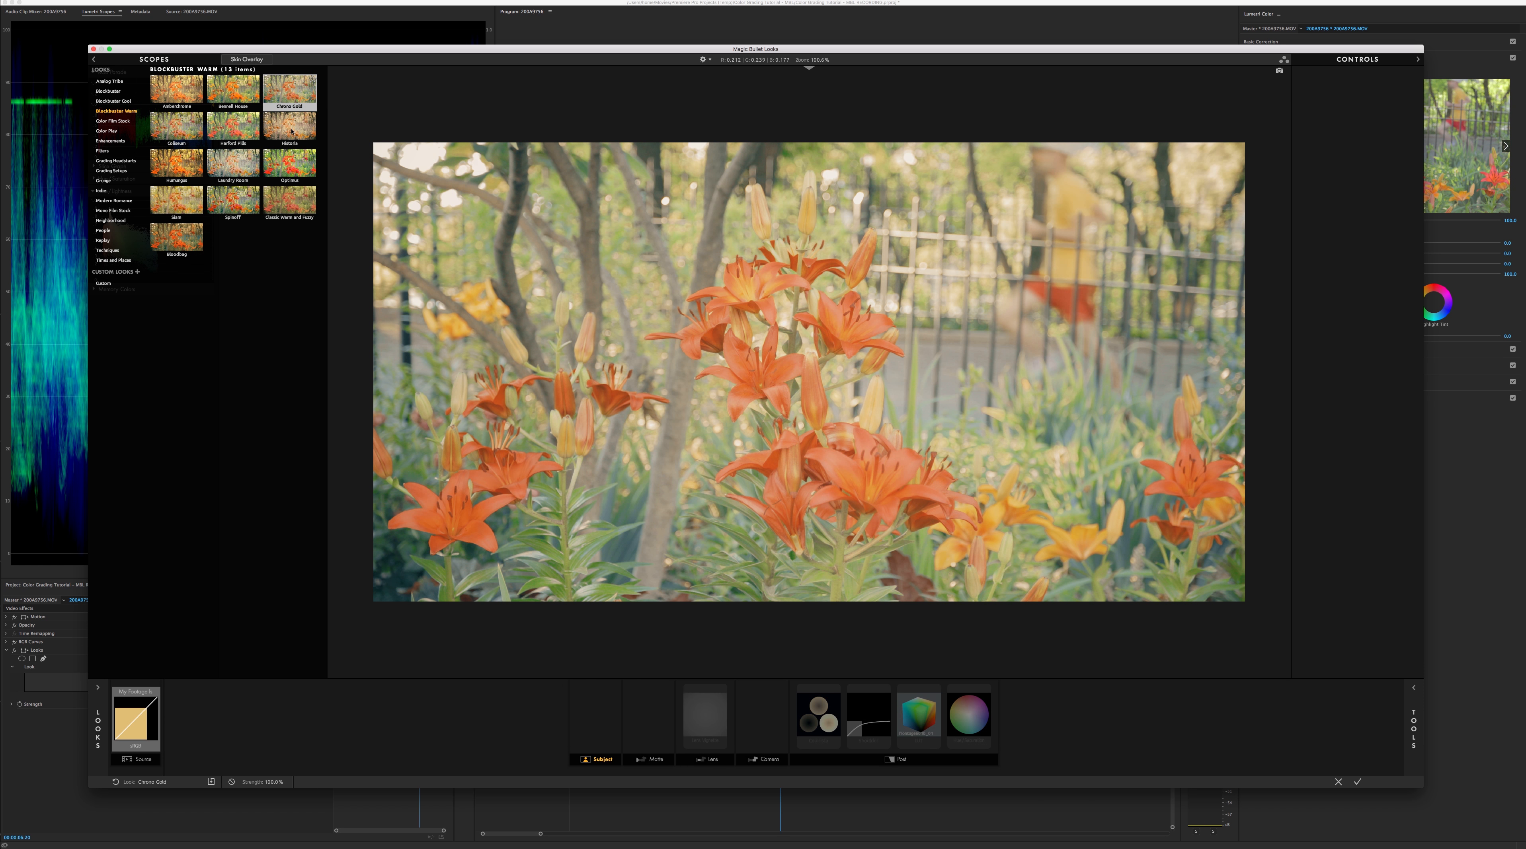
left_click(291, 131)
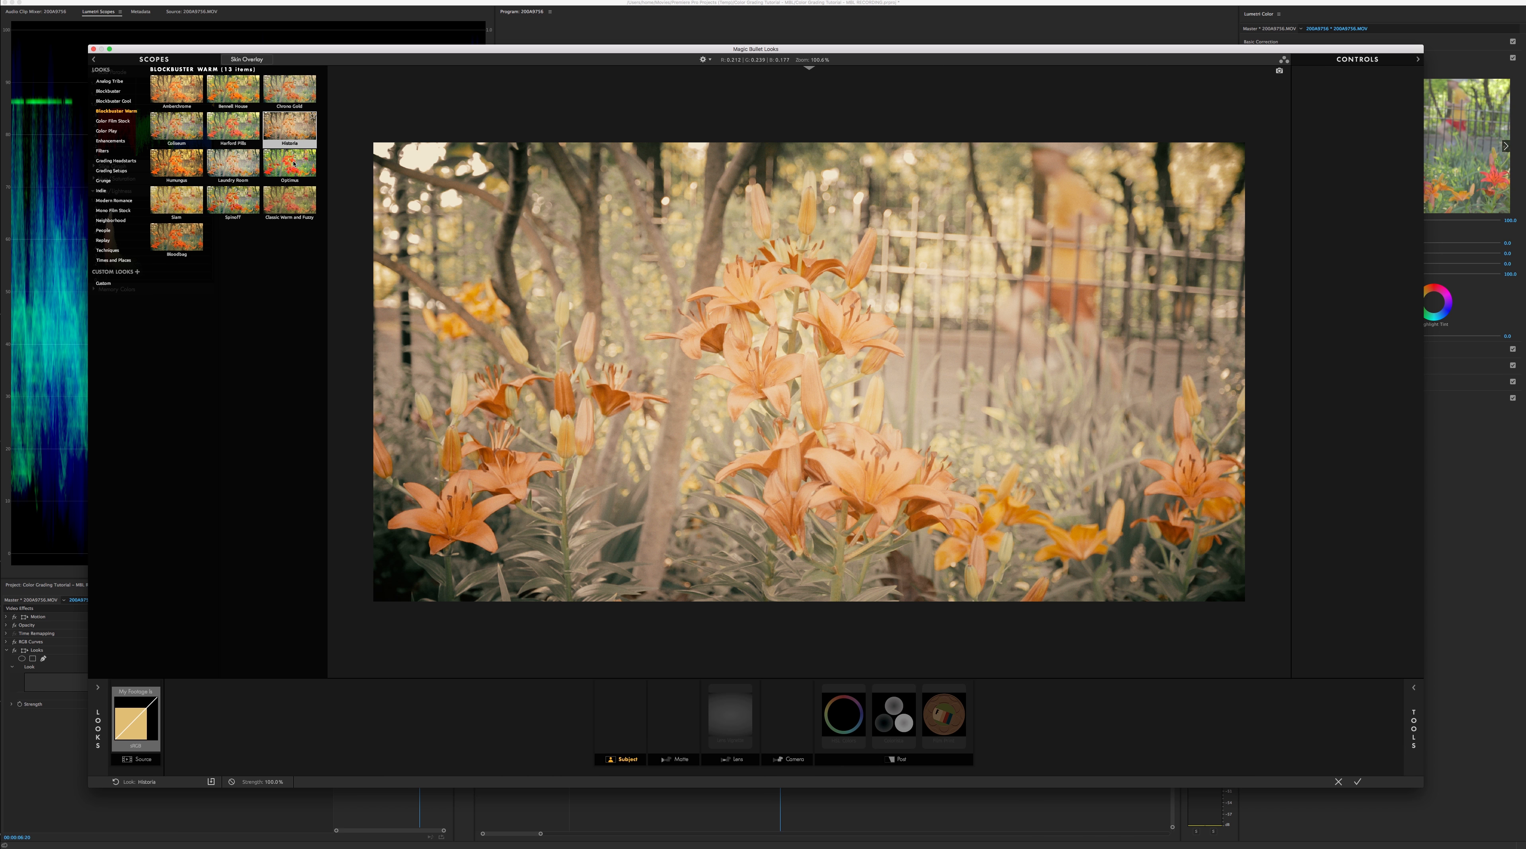
left_click(293, 163)
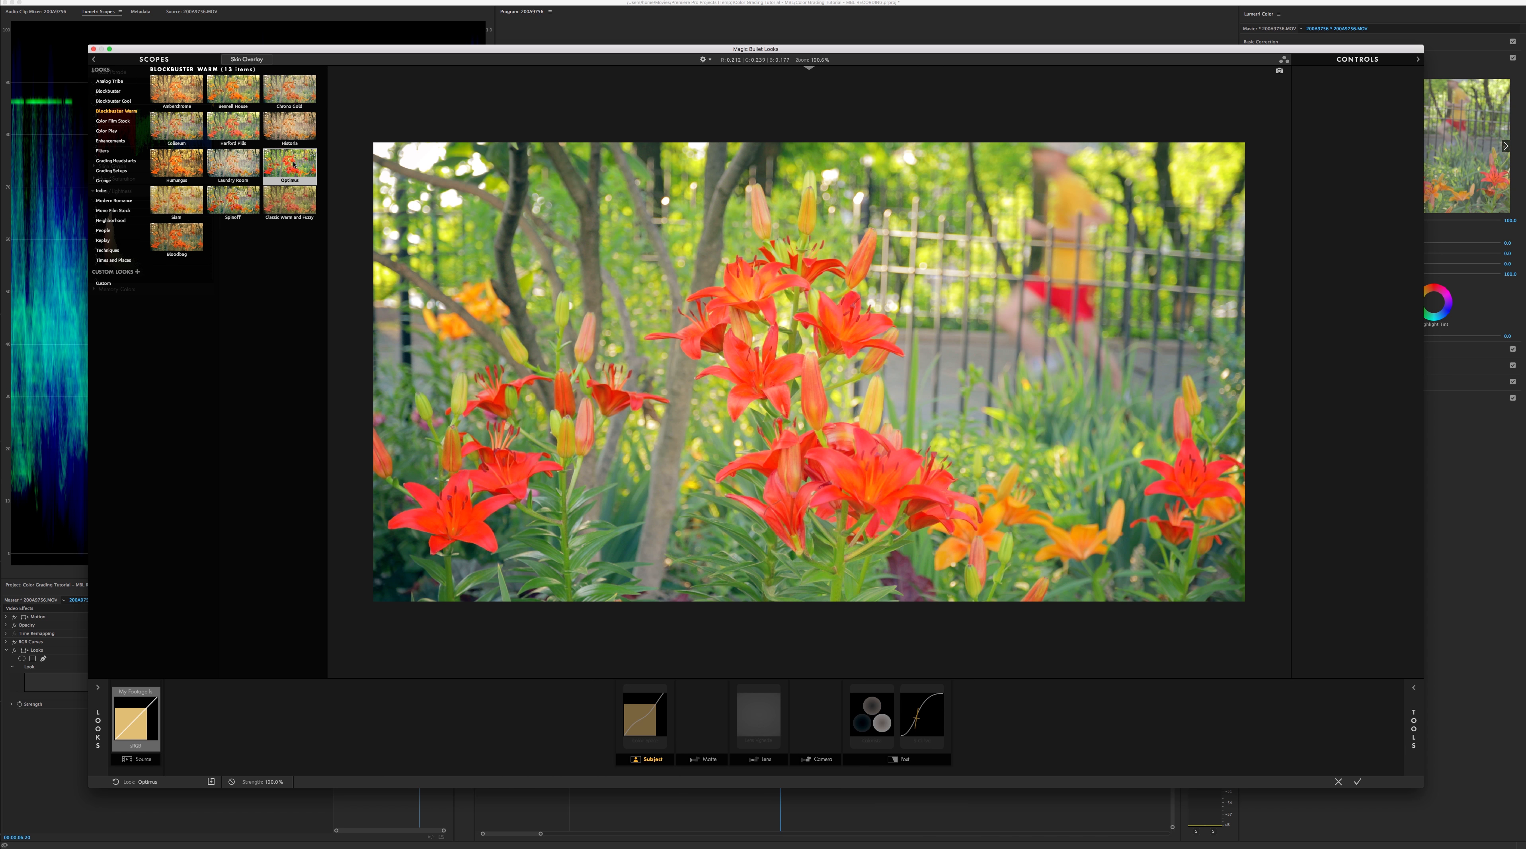
left_click(293, 206)
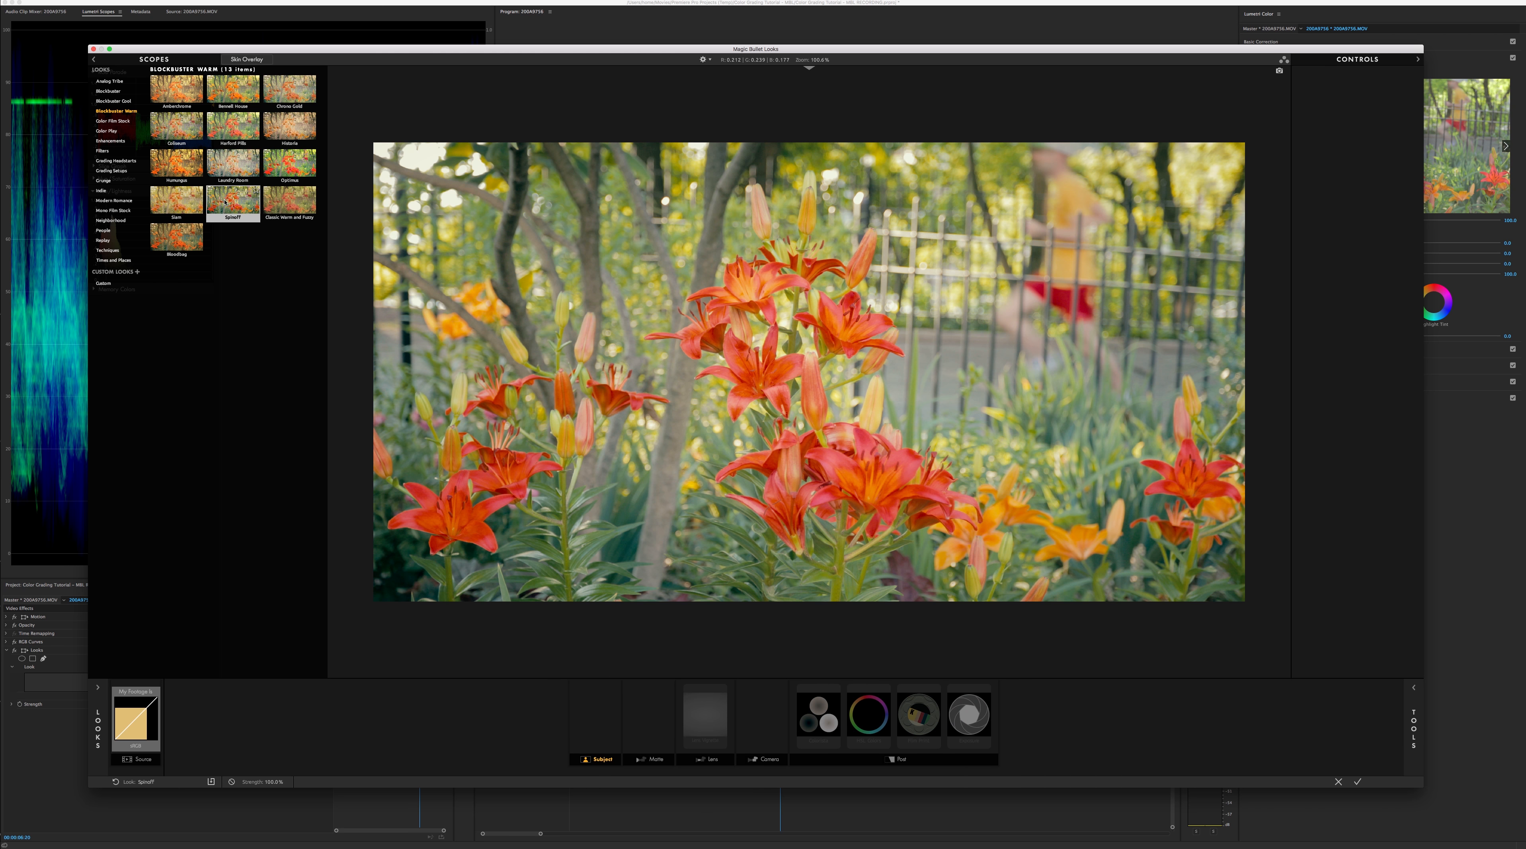
left_click(184, 249)
left_click(242, 134)
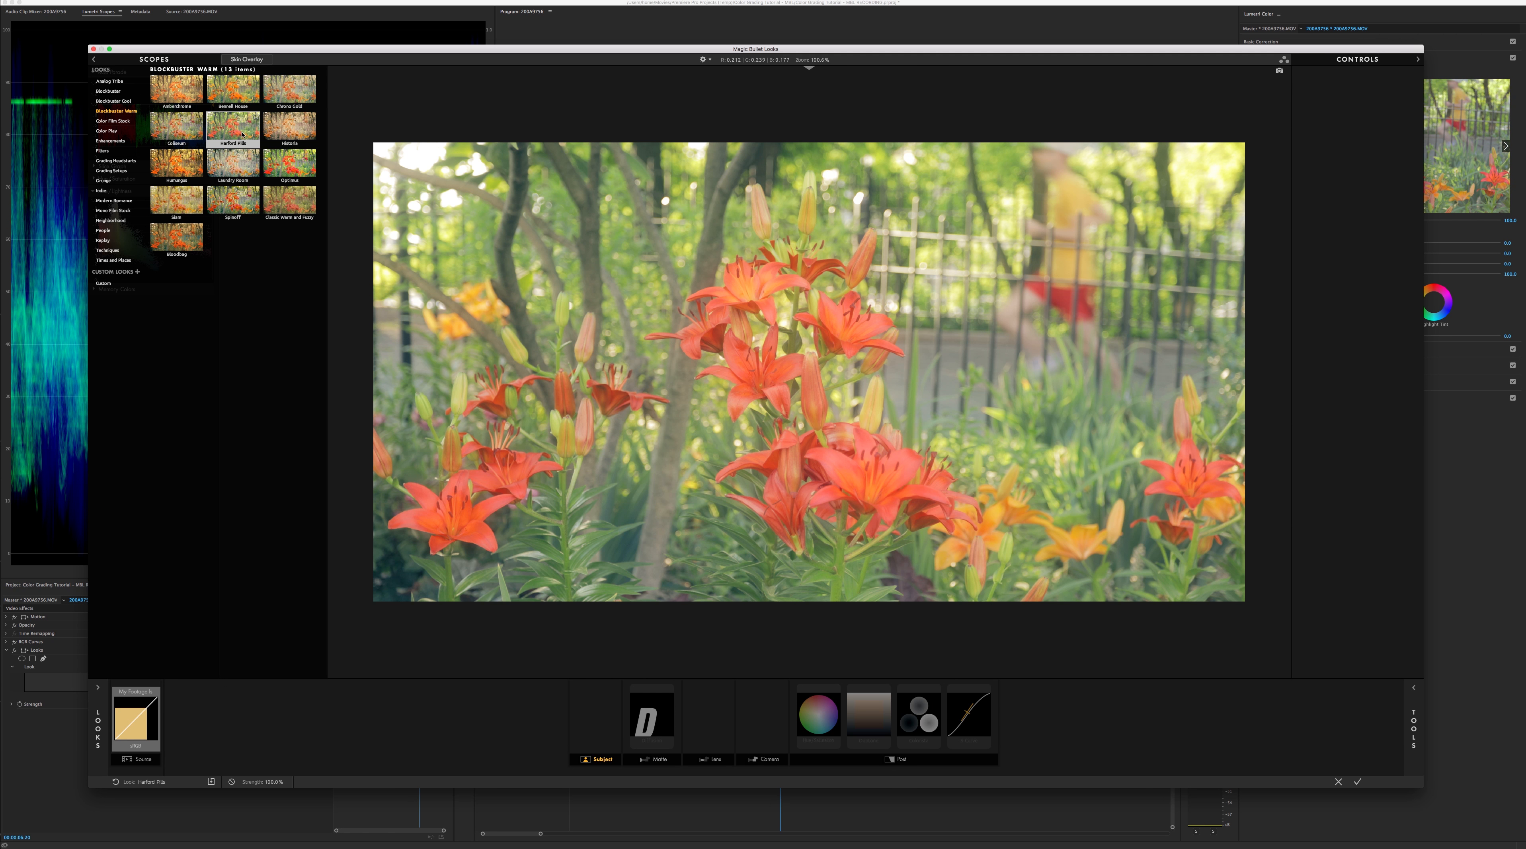
Apply the selected Blockbuster Warm look and compare the image with its Diffusion tool off and on
double_click(241, 135)
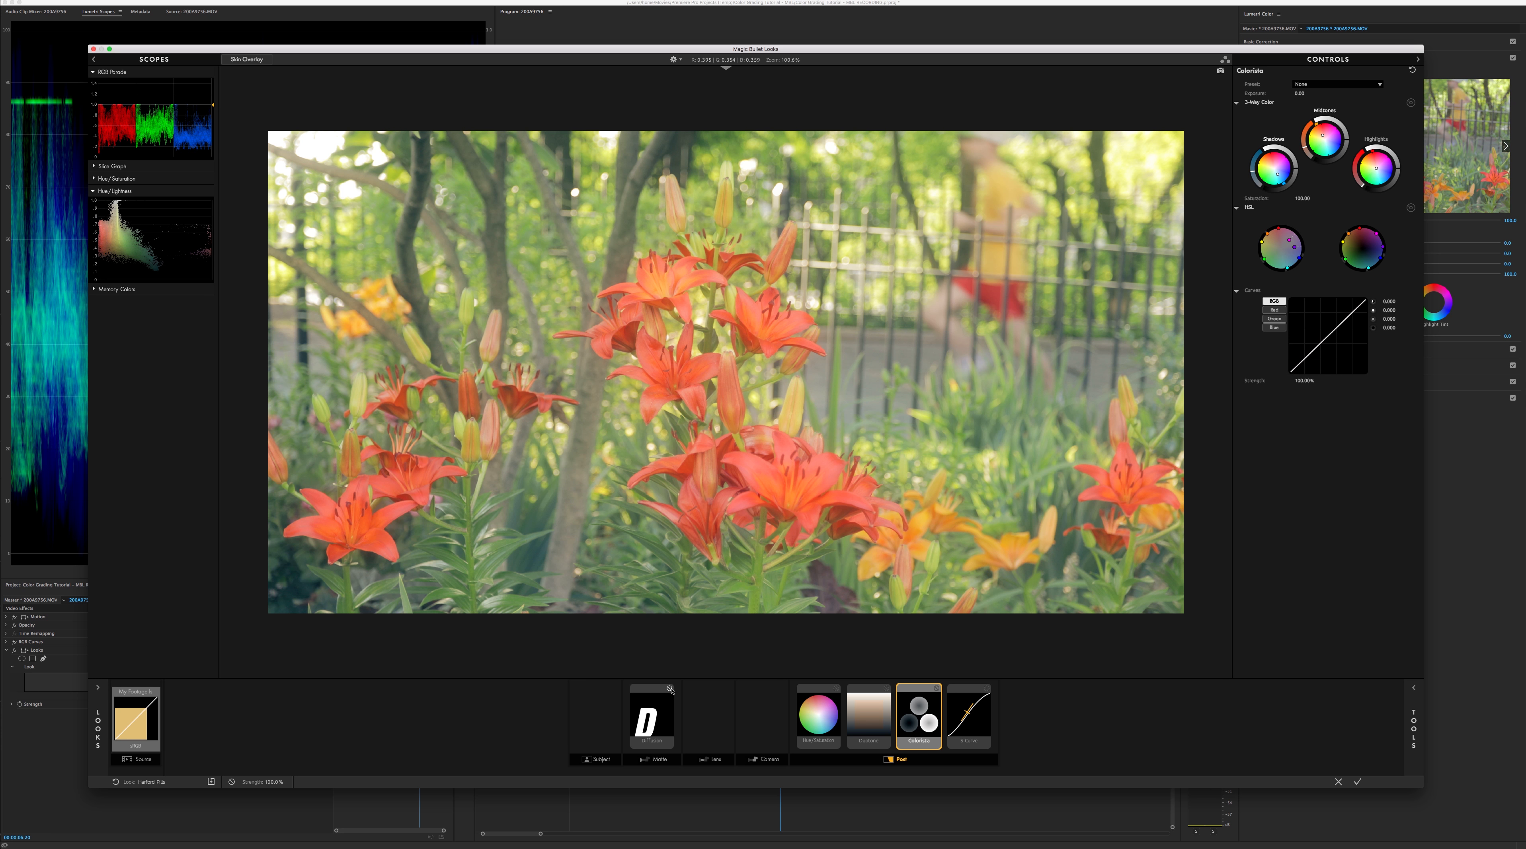
left_click(671, 689)
left_click(670, 689)
left_click(670, 689)
left_click(671, 689)
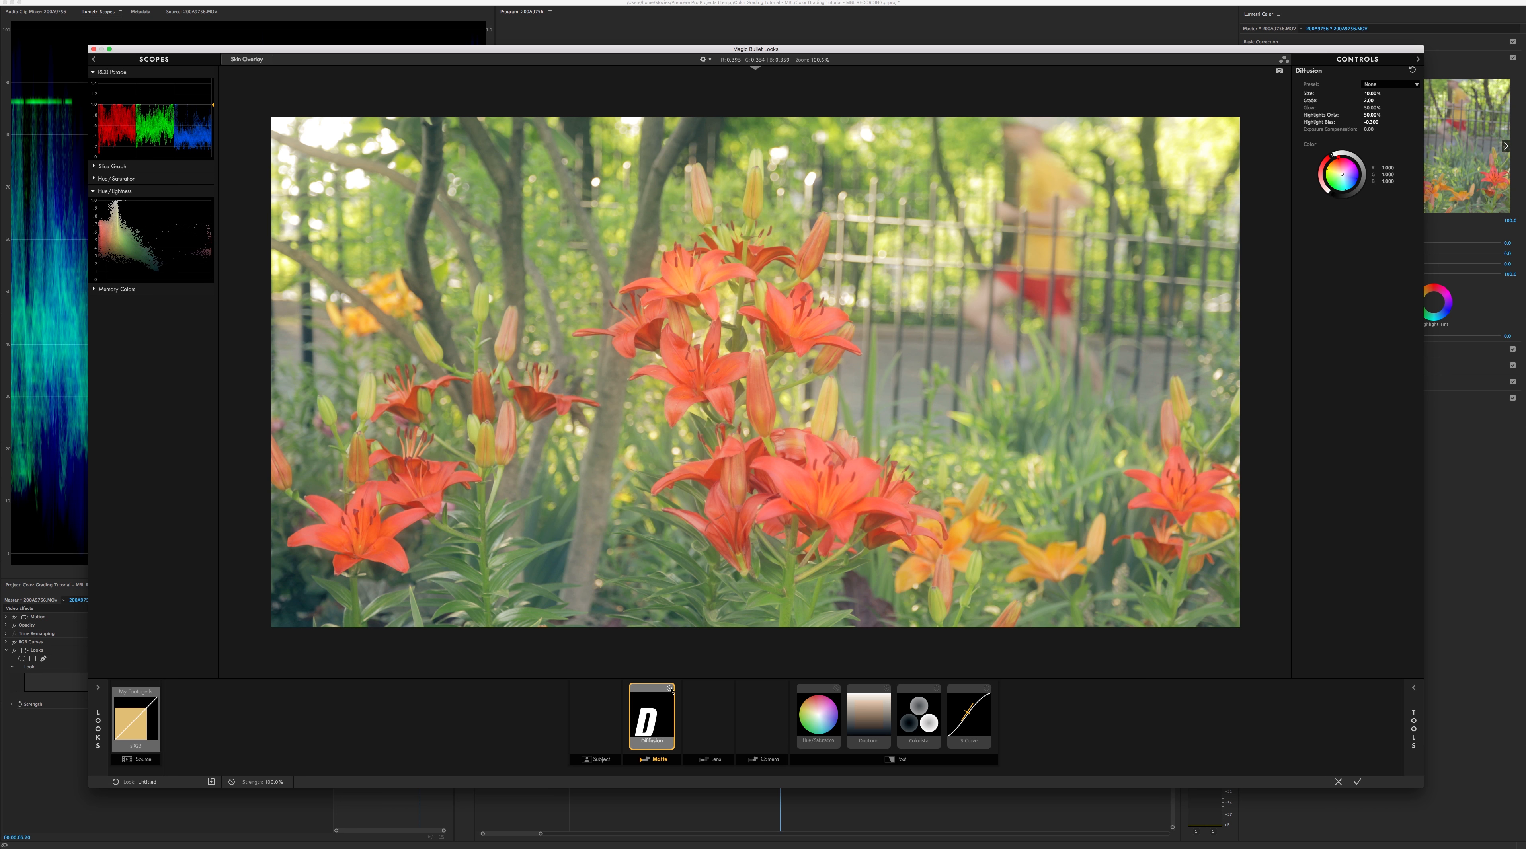
left_click(670, 689)
left_click(669, 688)
Select the Hue/Saturation tool of the look and compare the image with it disabled and enabled
left_click(823, 699)
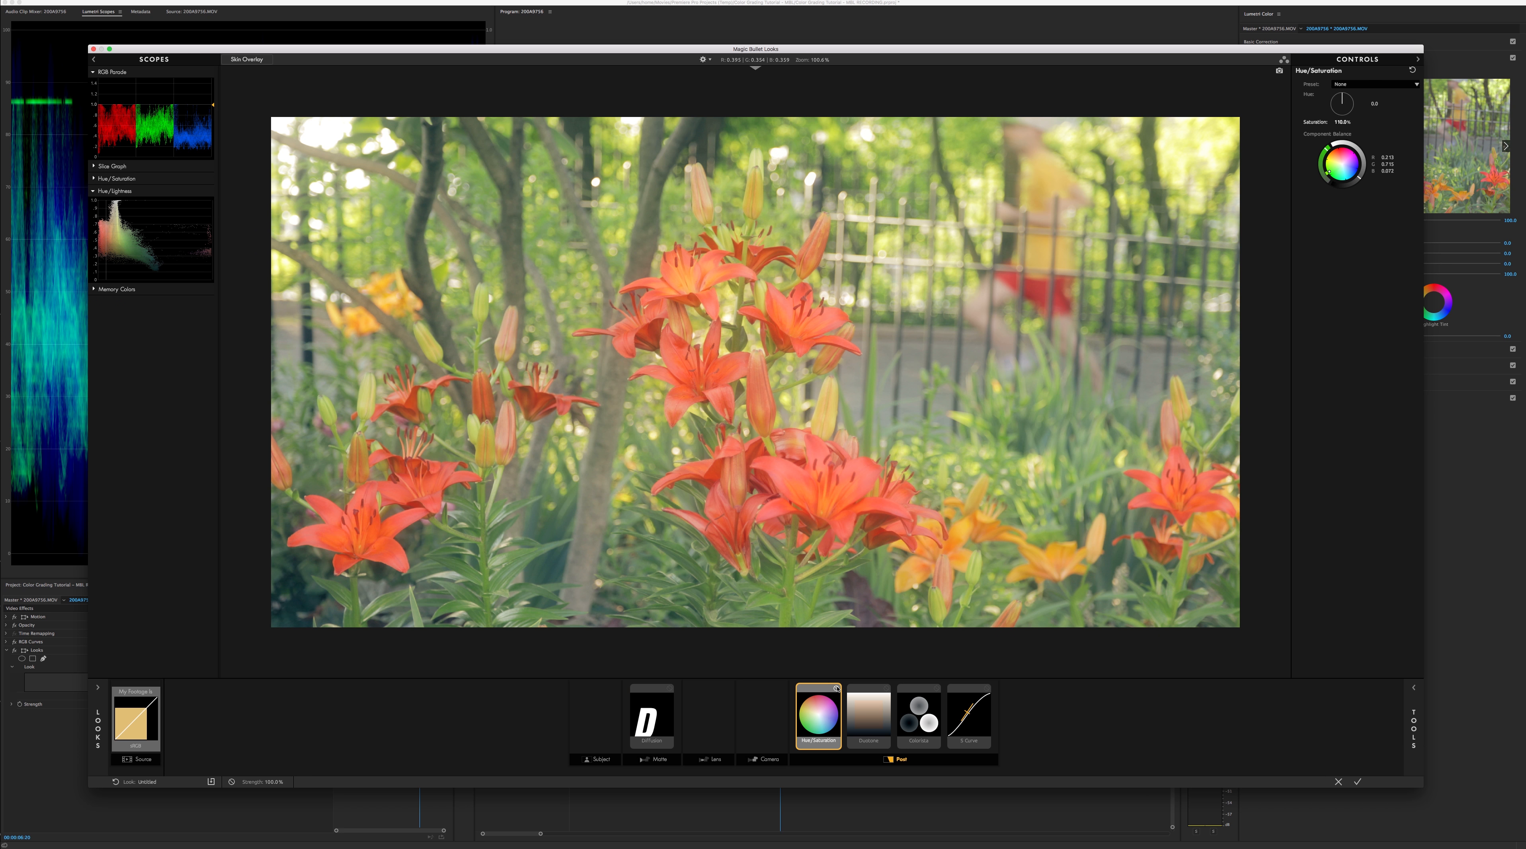
left_click(837, 689)
left_click(837, 689)
left_click(837, 690)
left_click(837, 689)
left_click(837, 689)
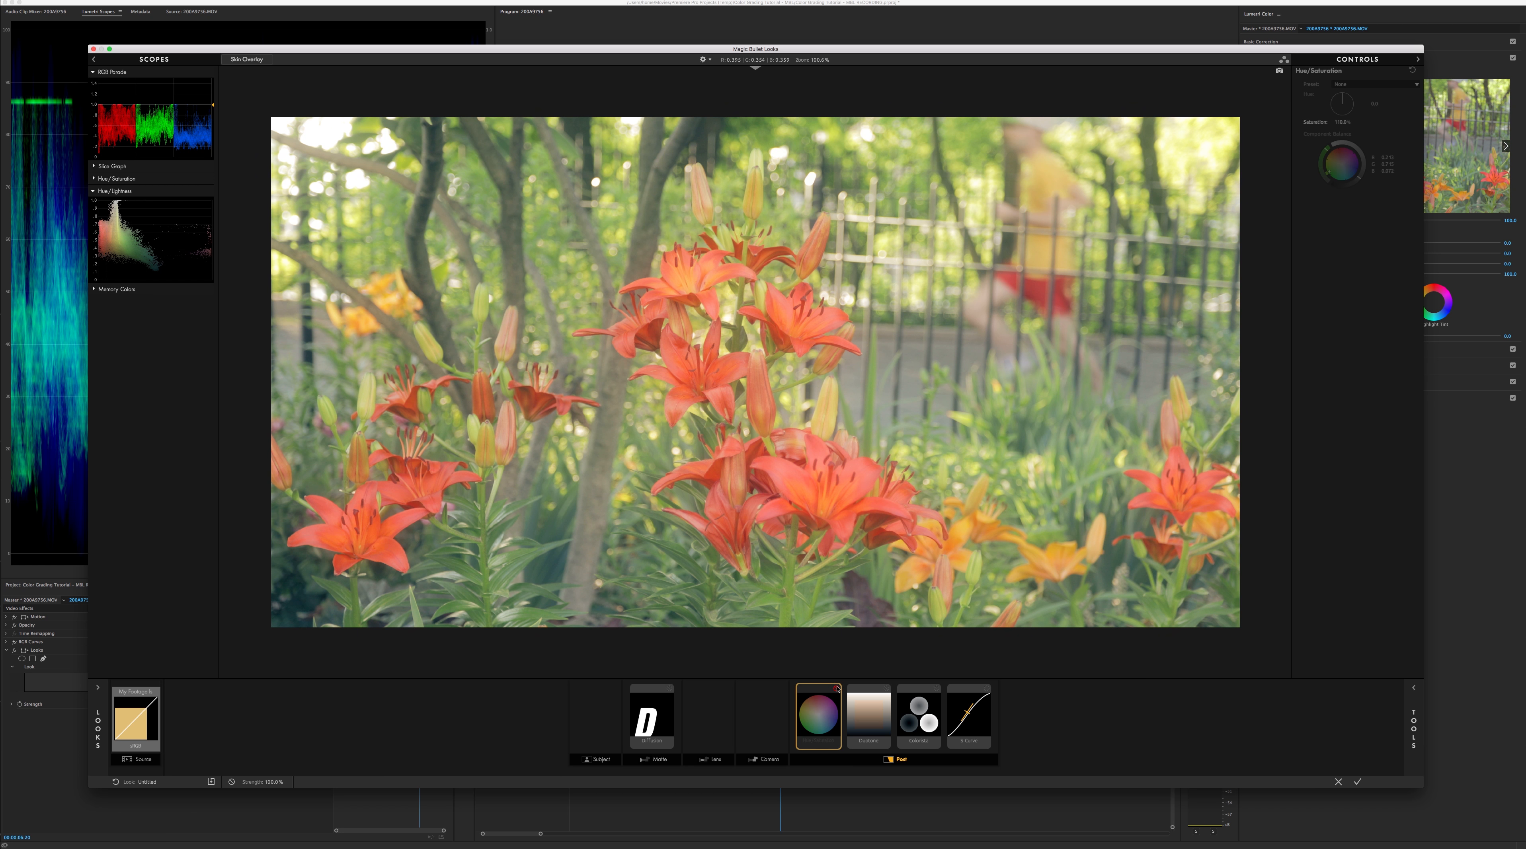
left_click(837, 690)
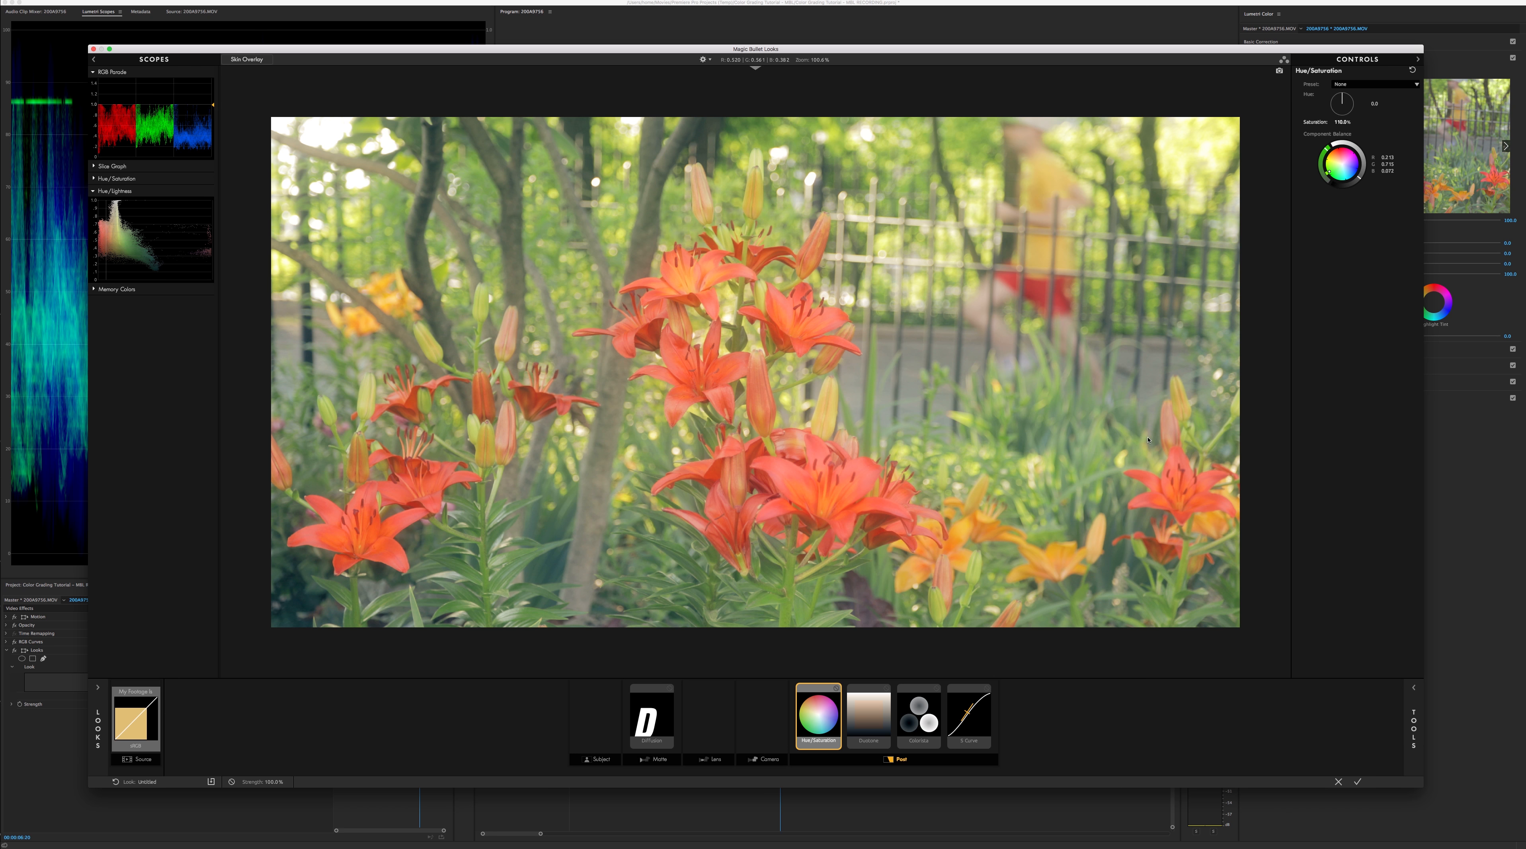
Set the saturation of the Hue/Saturation tool to 120%
scroll(1148, 440, "up", 1)
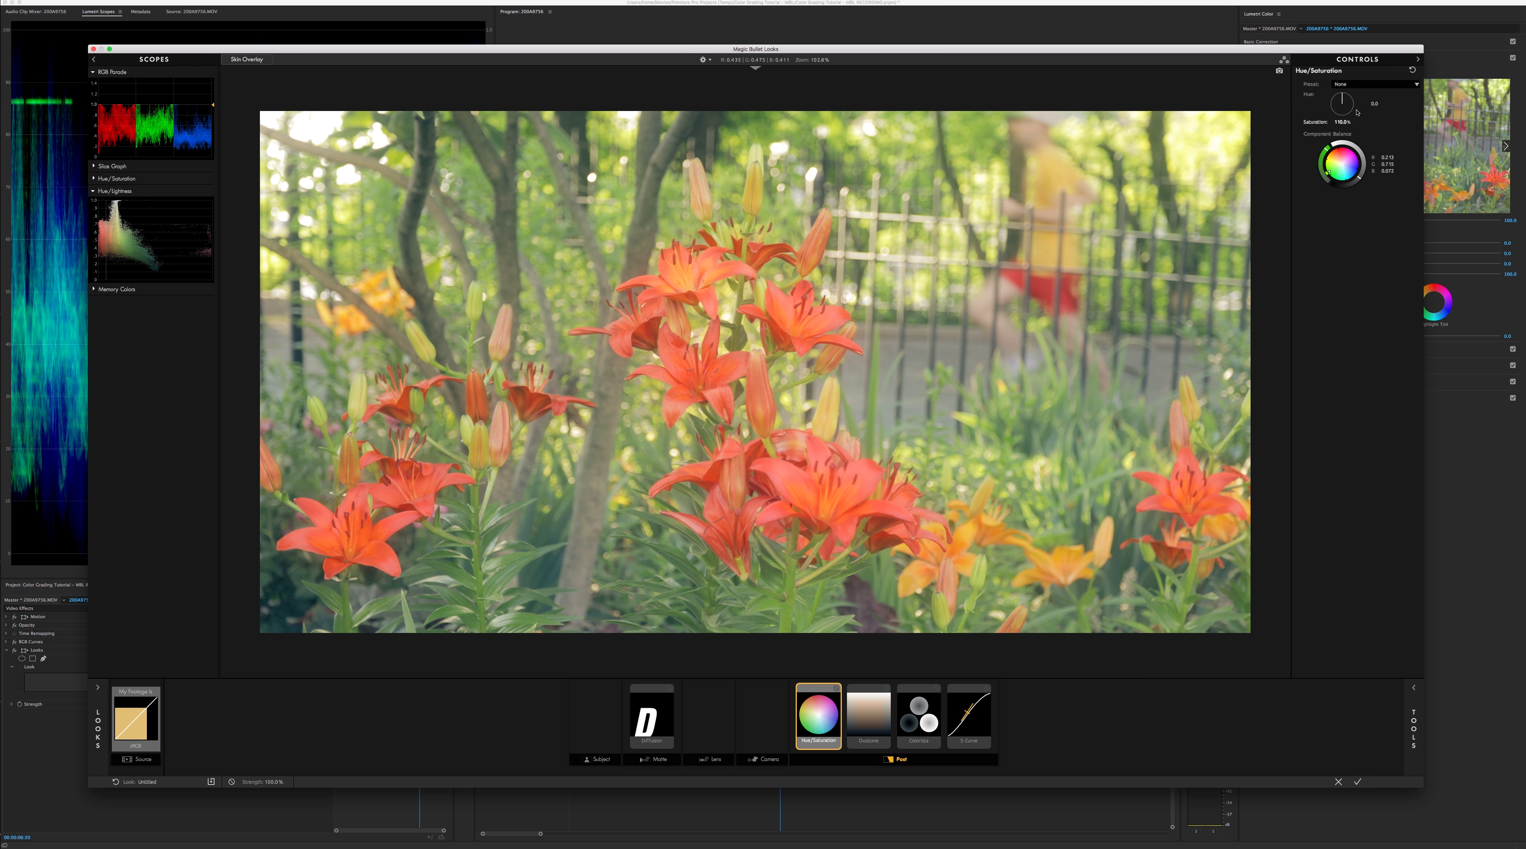
left_click(1337, 122)
type("120")
key("Return")
Toggle the Hue/Saturation tool off and on repeatedly to judge the effect of the raised saturation
left_click(836, 689)
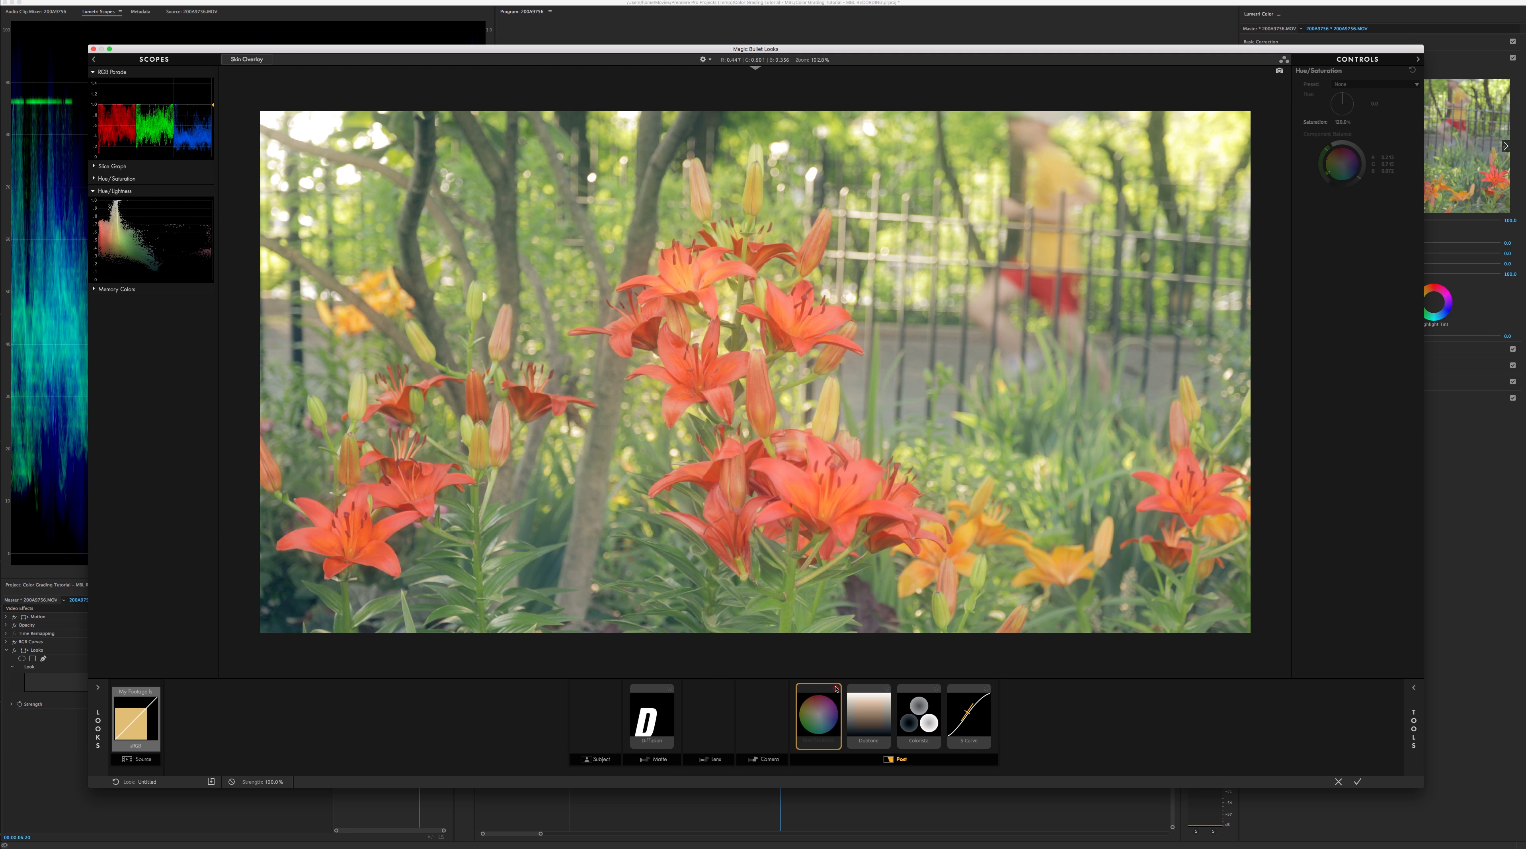
left_click(836, 688)
left_click(836, 689)
left_click(835, 689)
left_click(836, 689)
left_click(836, 689)
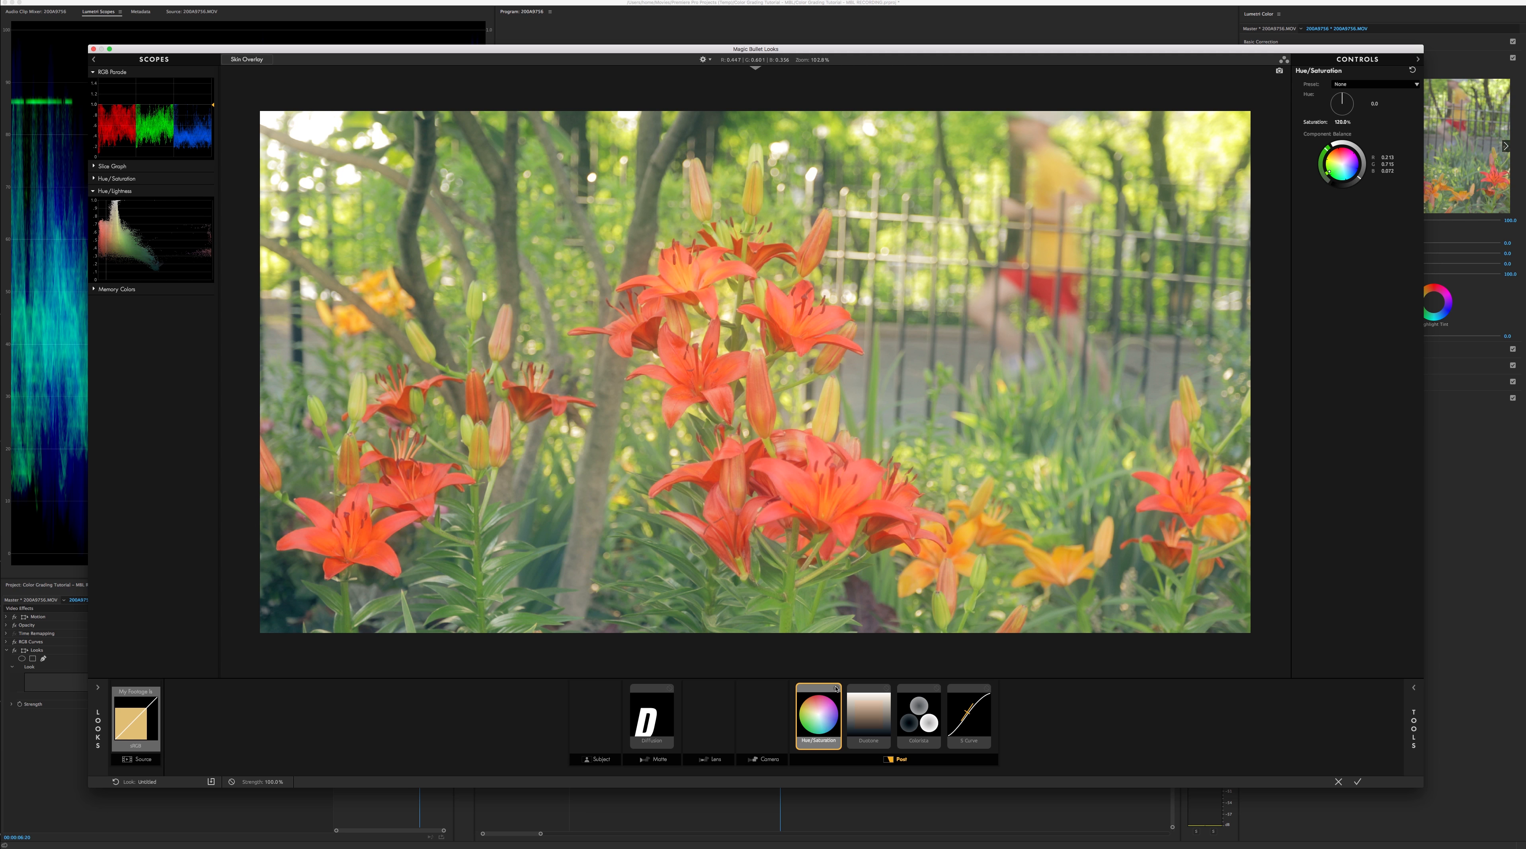
left_click(835, 689)
left_click(835, 689)
left_click(836, 689)
left_click(835, 689)
left_click(835, 689)
left_click(836, 689)
left_click(836, 689)
left_click(835, 689)
left_click(836, 690)
left_click(835, 689)
Select the Duotone tool and compare the image with it disabled and enabled
left_click(875, 719)
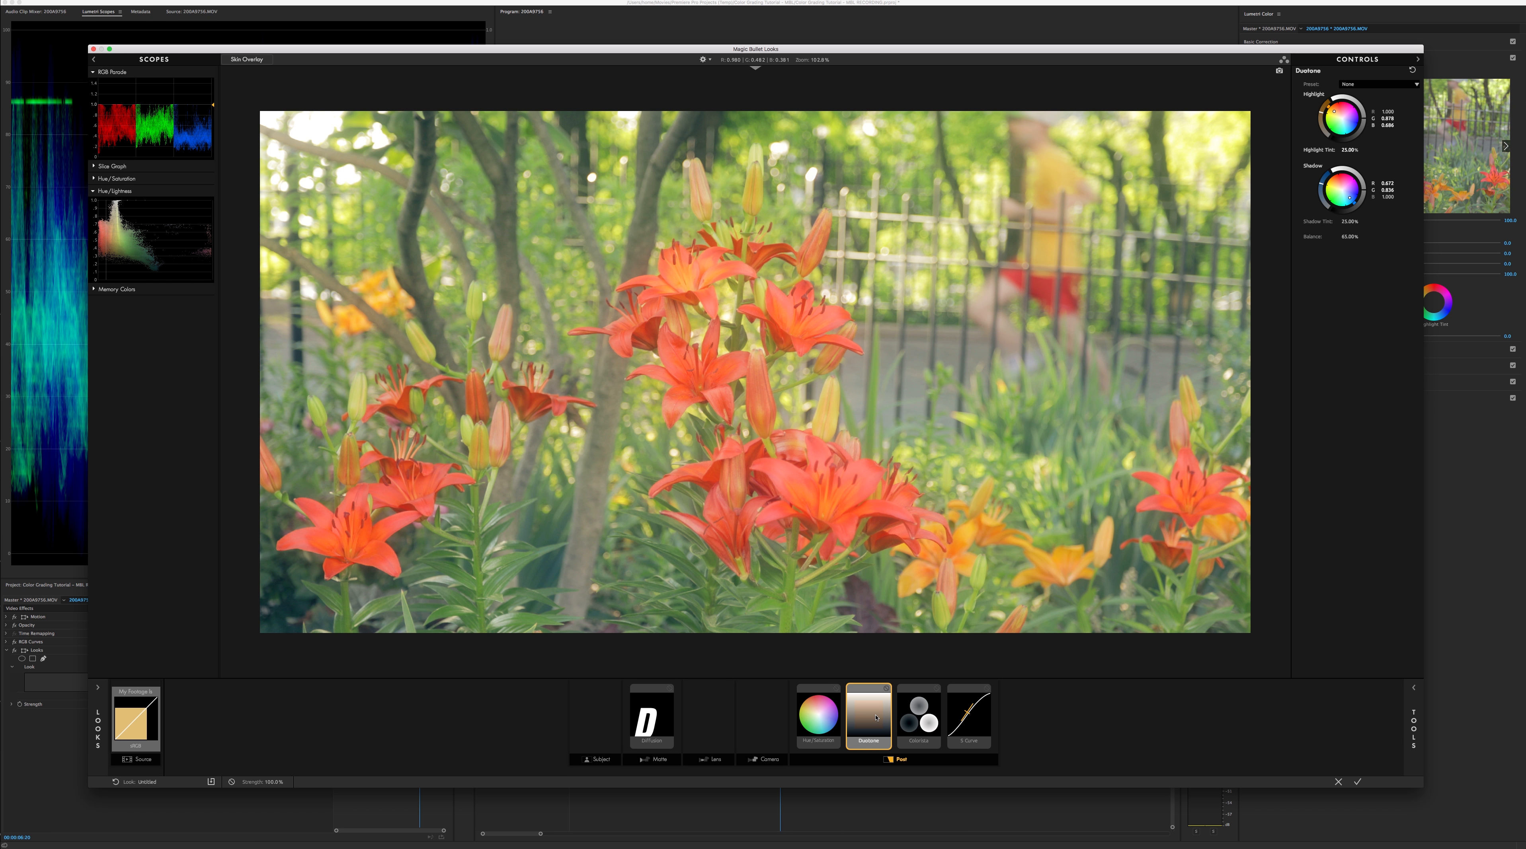
left_click(886, 689)
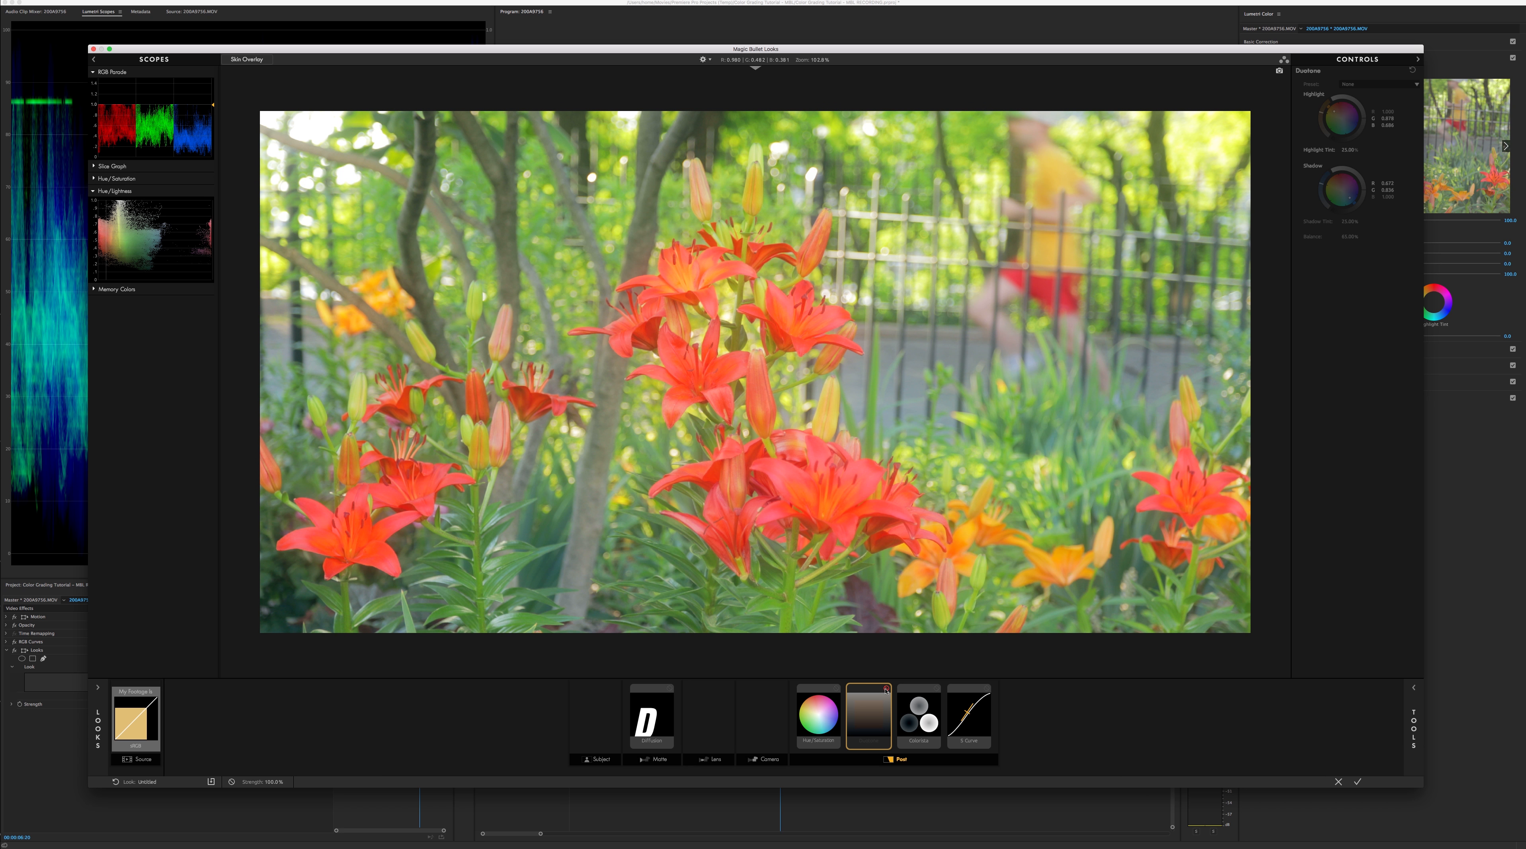
left_click(886, 689)
left_click(886, 689)
left_click(886, 689)
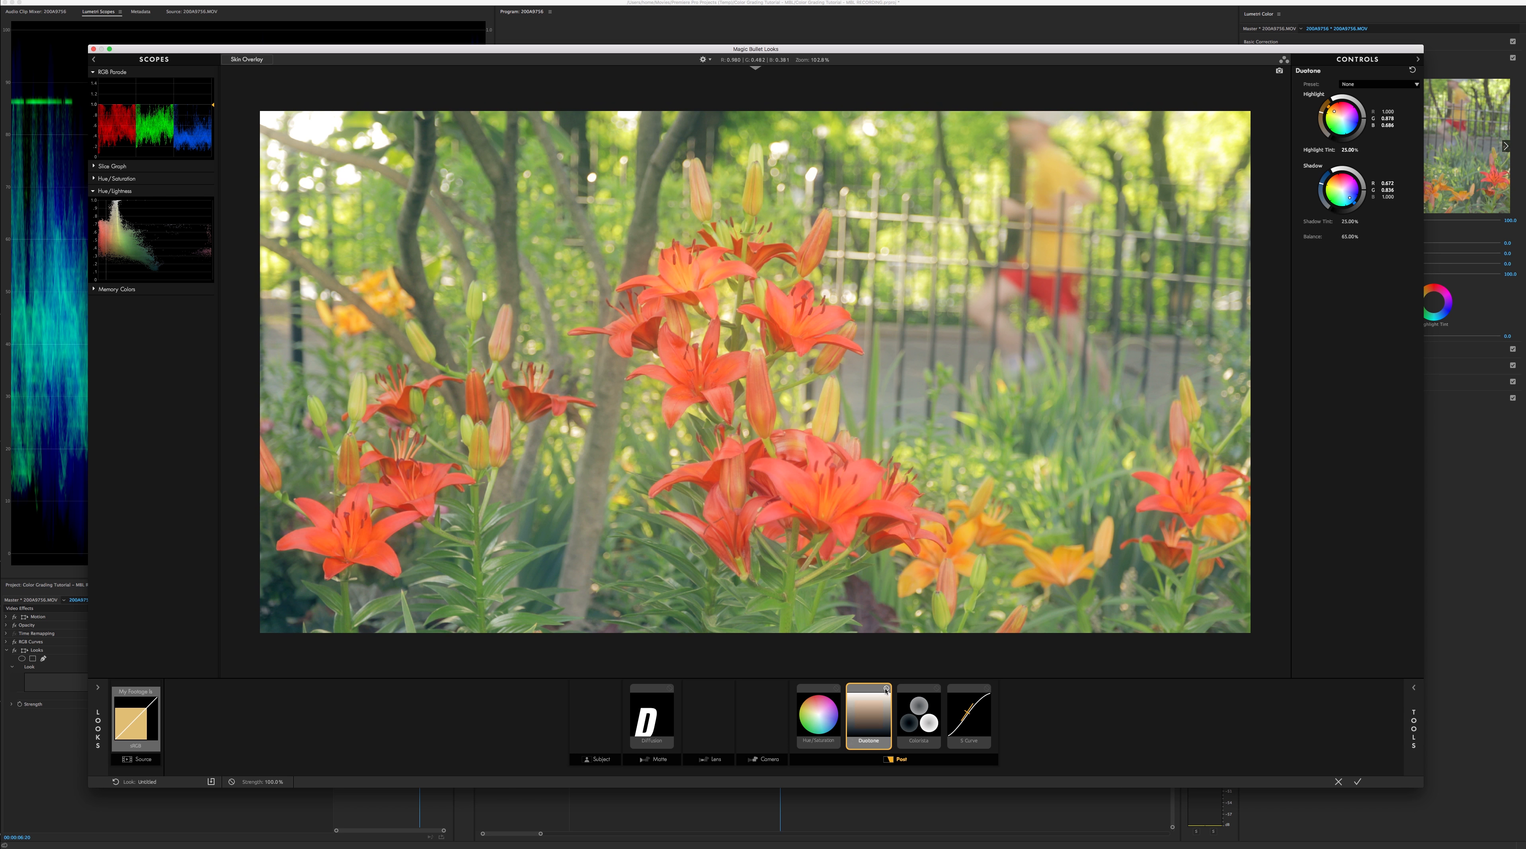
left_click(886, 689)
left_click(886, 689)
Select the Colorista tool and compare the image with it disabled and enabled
left_click(926, 693)
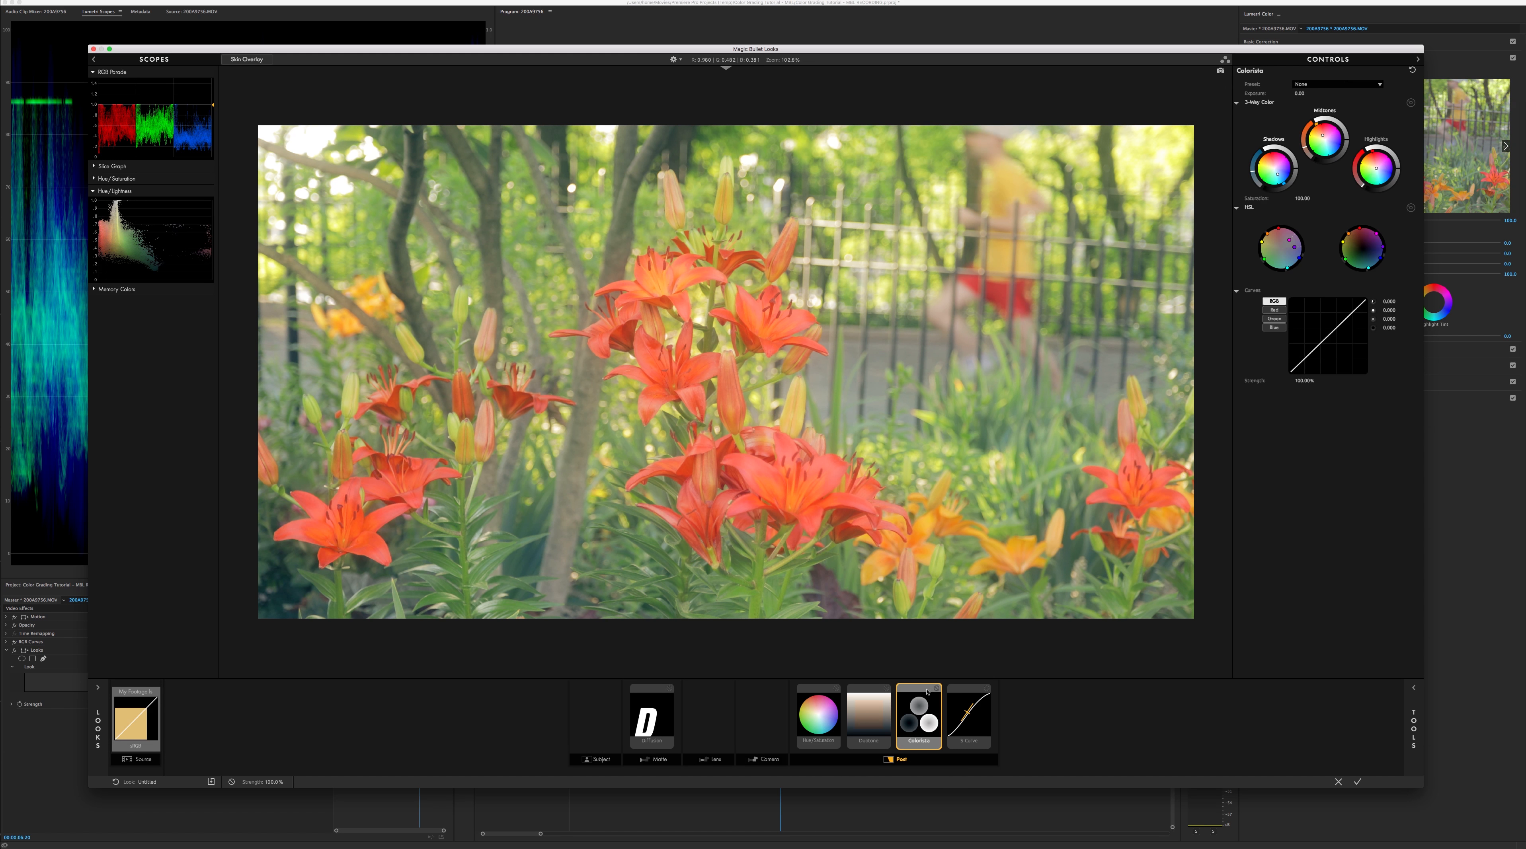
left_click(937, 689)
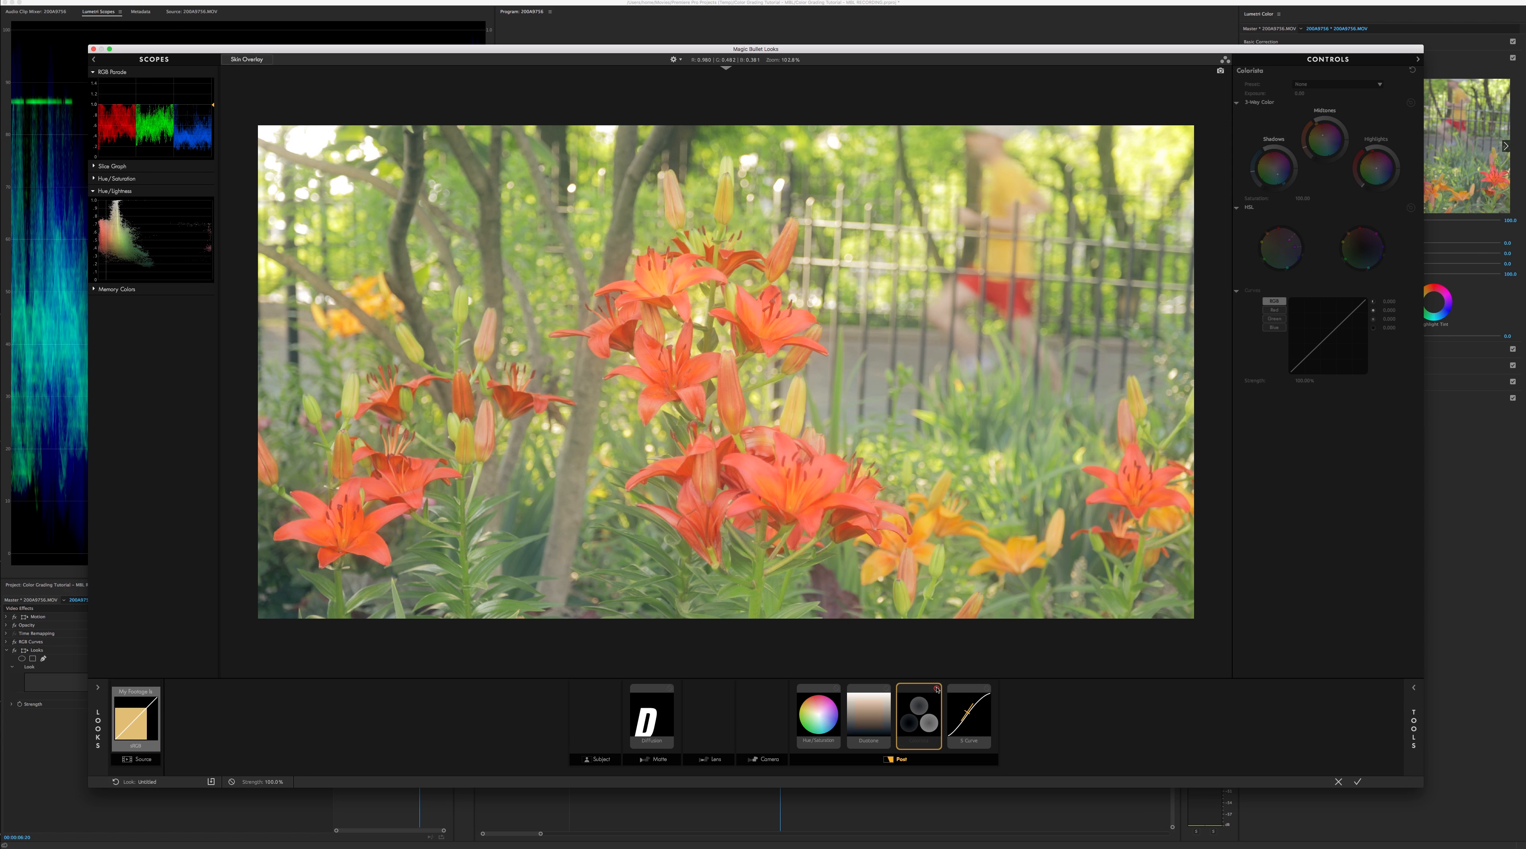
left_click(937, 690)
left_click(937, 689)
left_click(937, 690)
left_click(937, 689)
left_click(937, 689)
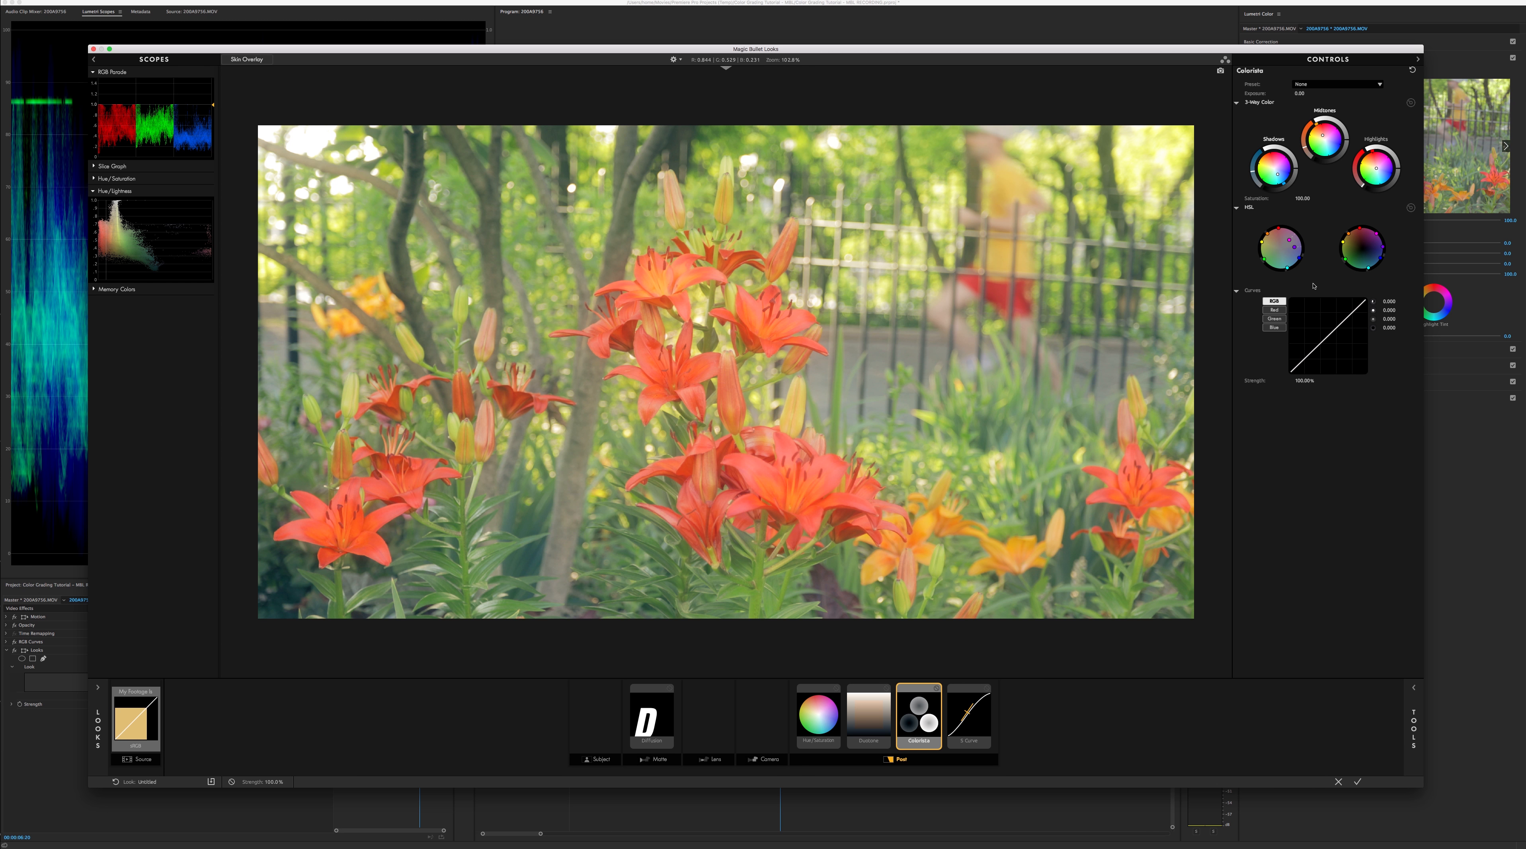
left_click(937, 690)
left_click(937, 690)
left_click(937, 690)
left_click(937, 691)
Compare the image without the S Curve tool, and reshape its curve to about 0.59 midpoint and 0.38 brightness with steeper contrast
left_click(960, 689)
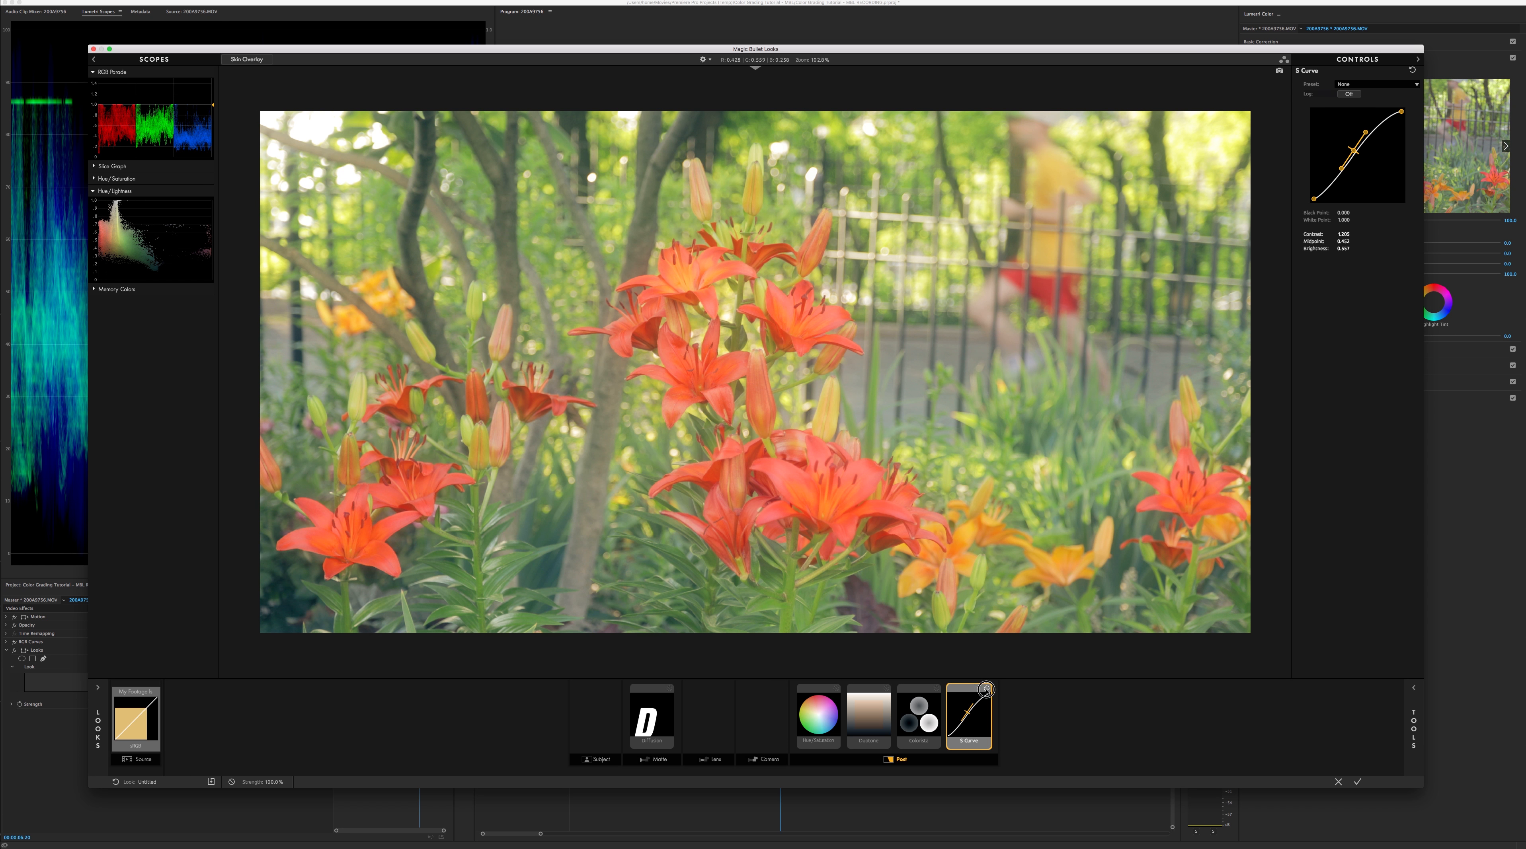
left_click(987, 689)
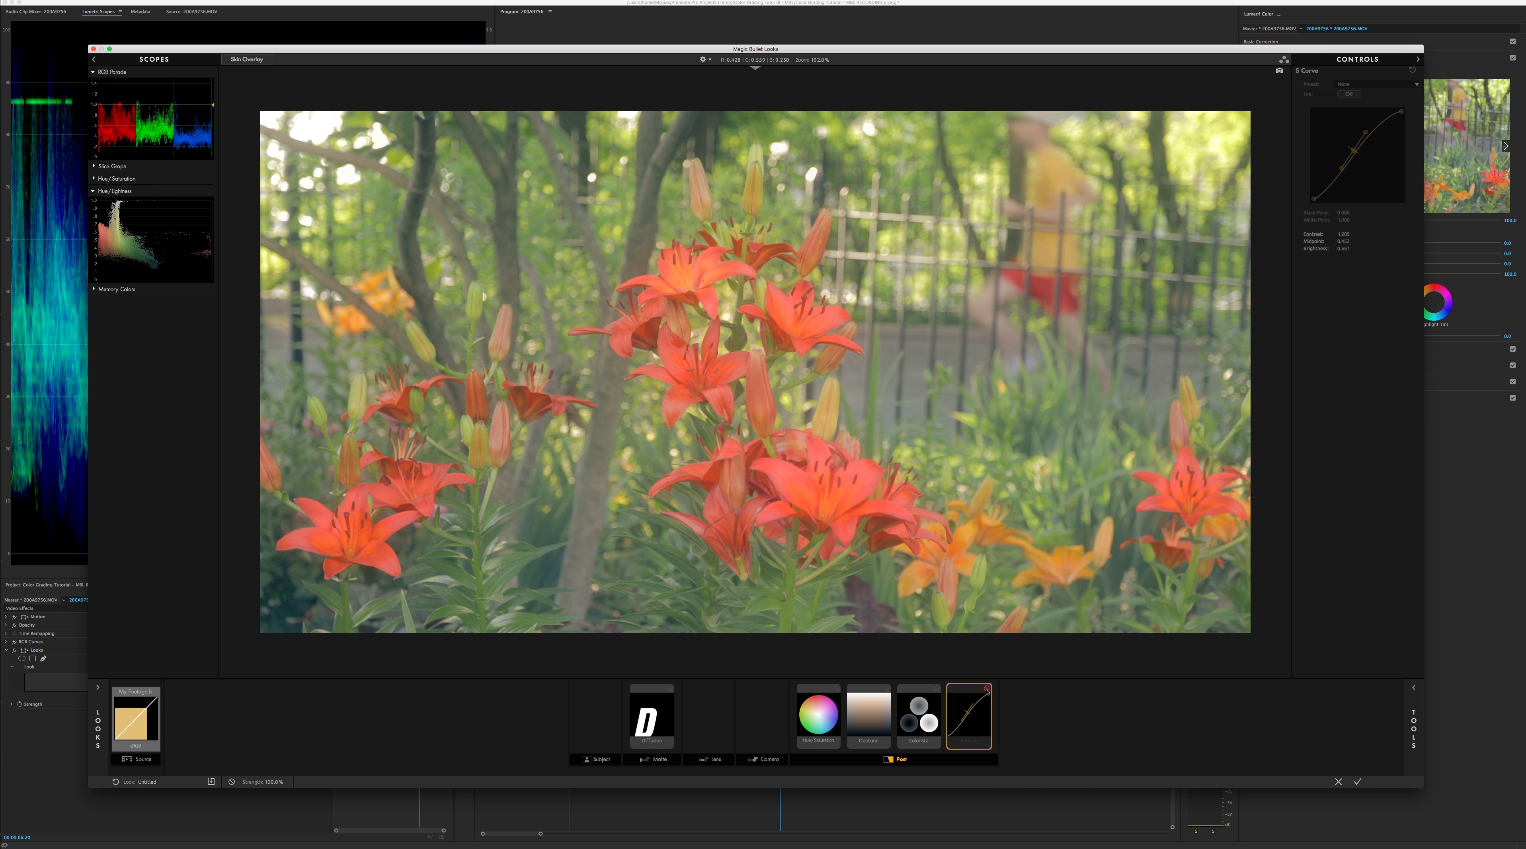
left_click(987, 689)
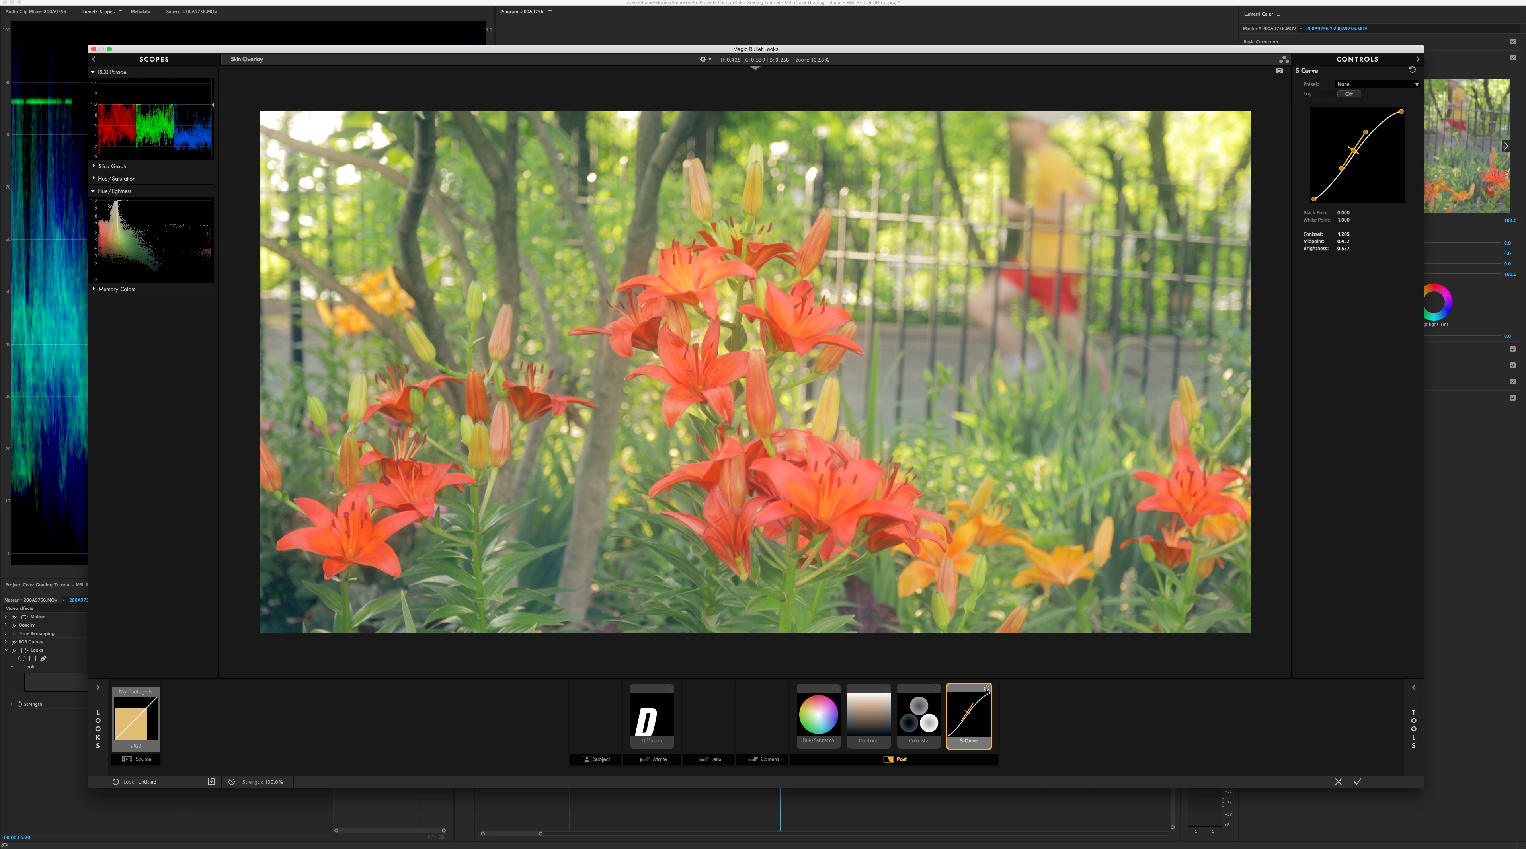
left_click_drag(1353, 150, 1367, 166)
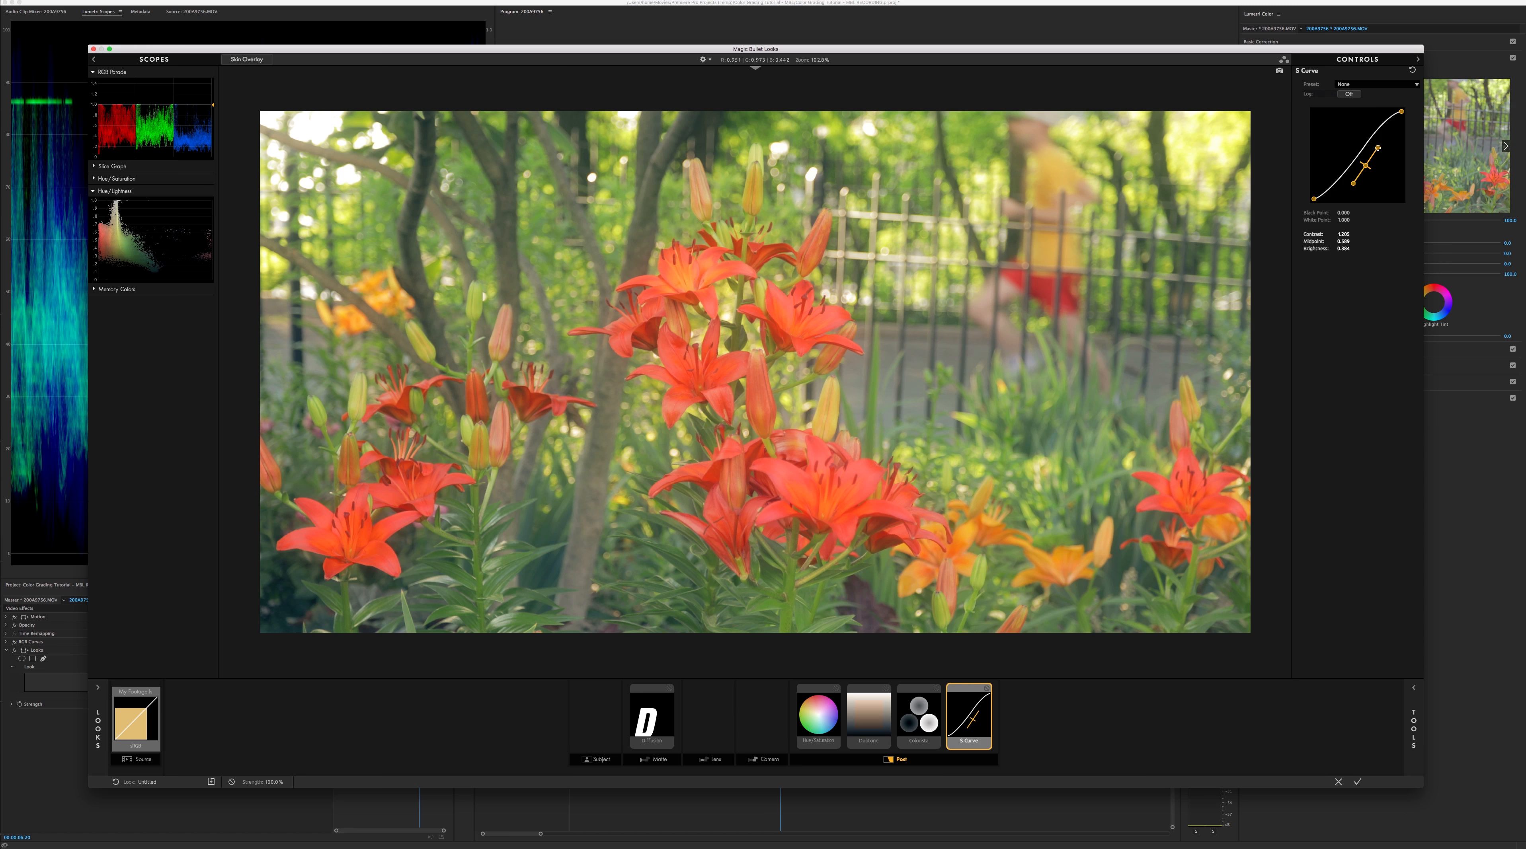
left_click_drag(1377, 148, 1374, 147)
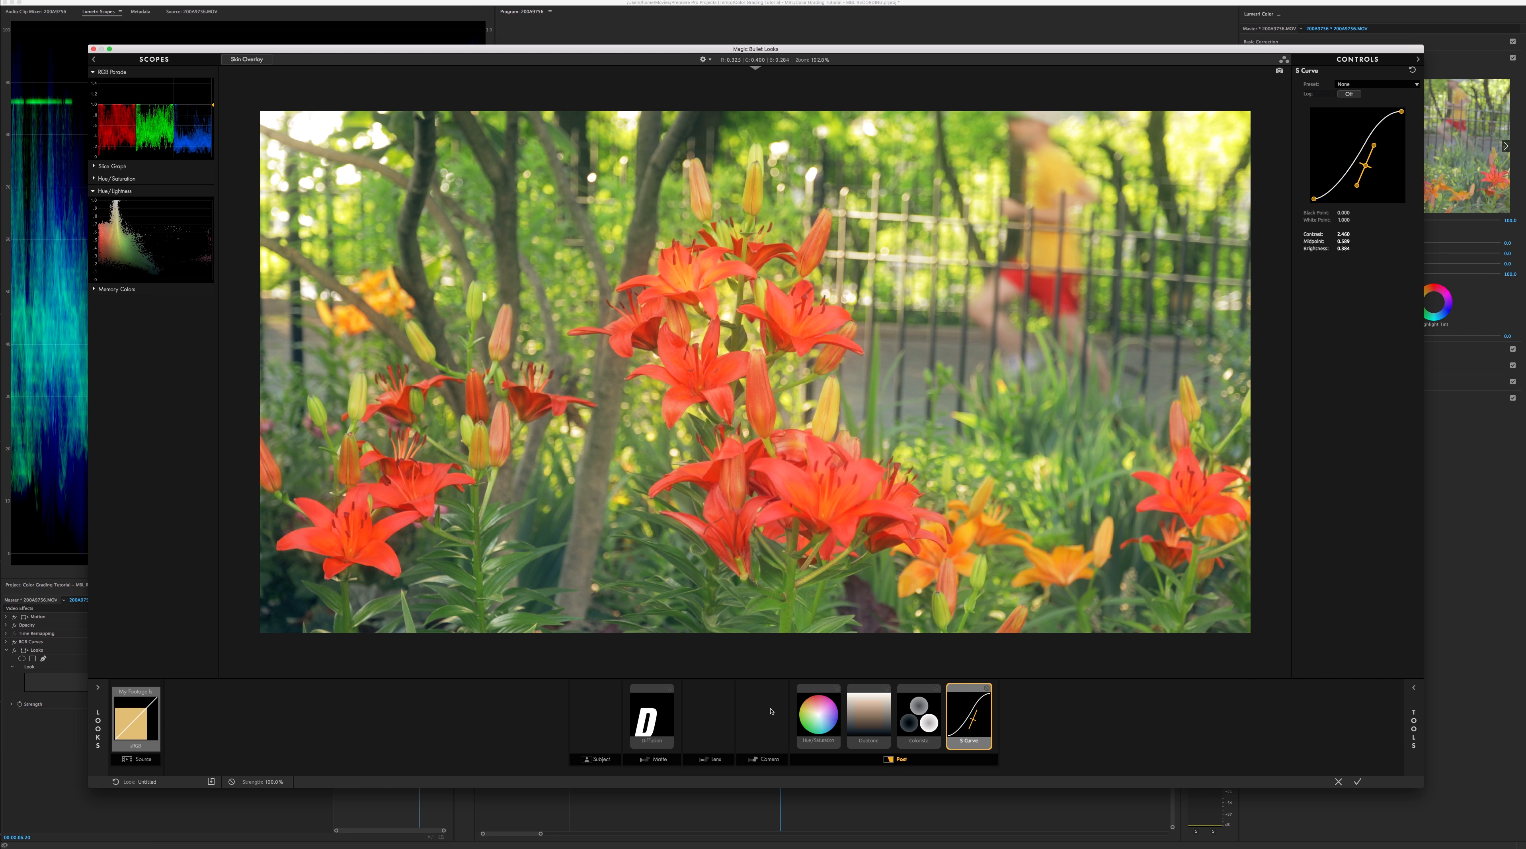
Try saturation values of 100% and 50% in the Hue/Saturation tool and settle on 75%
left_click(814, 725)
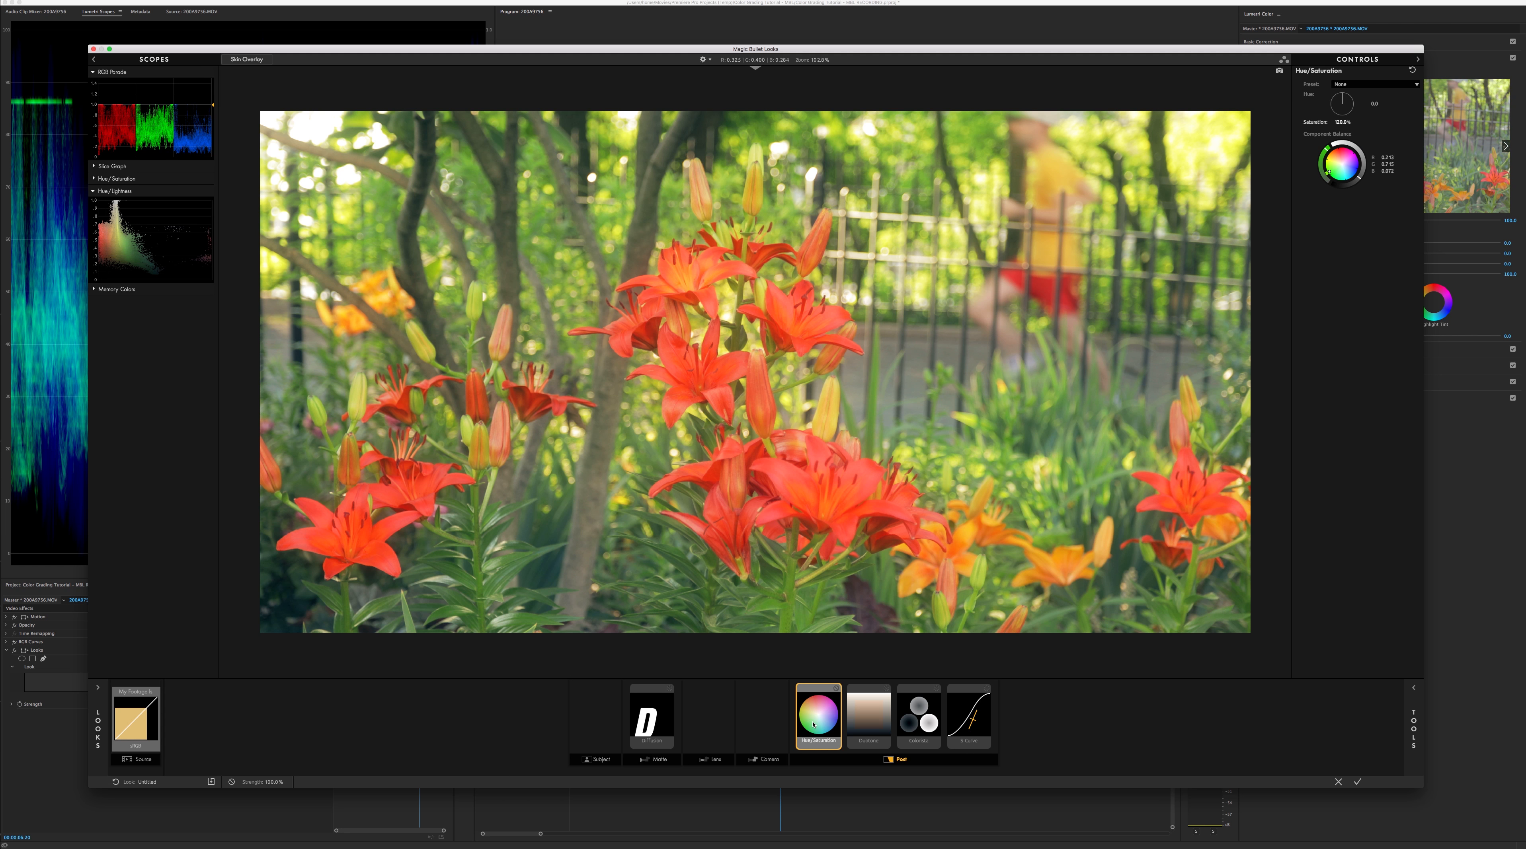
left_click(1342, 122)
type("10")
key("Return")
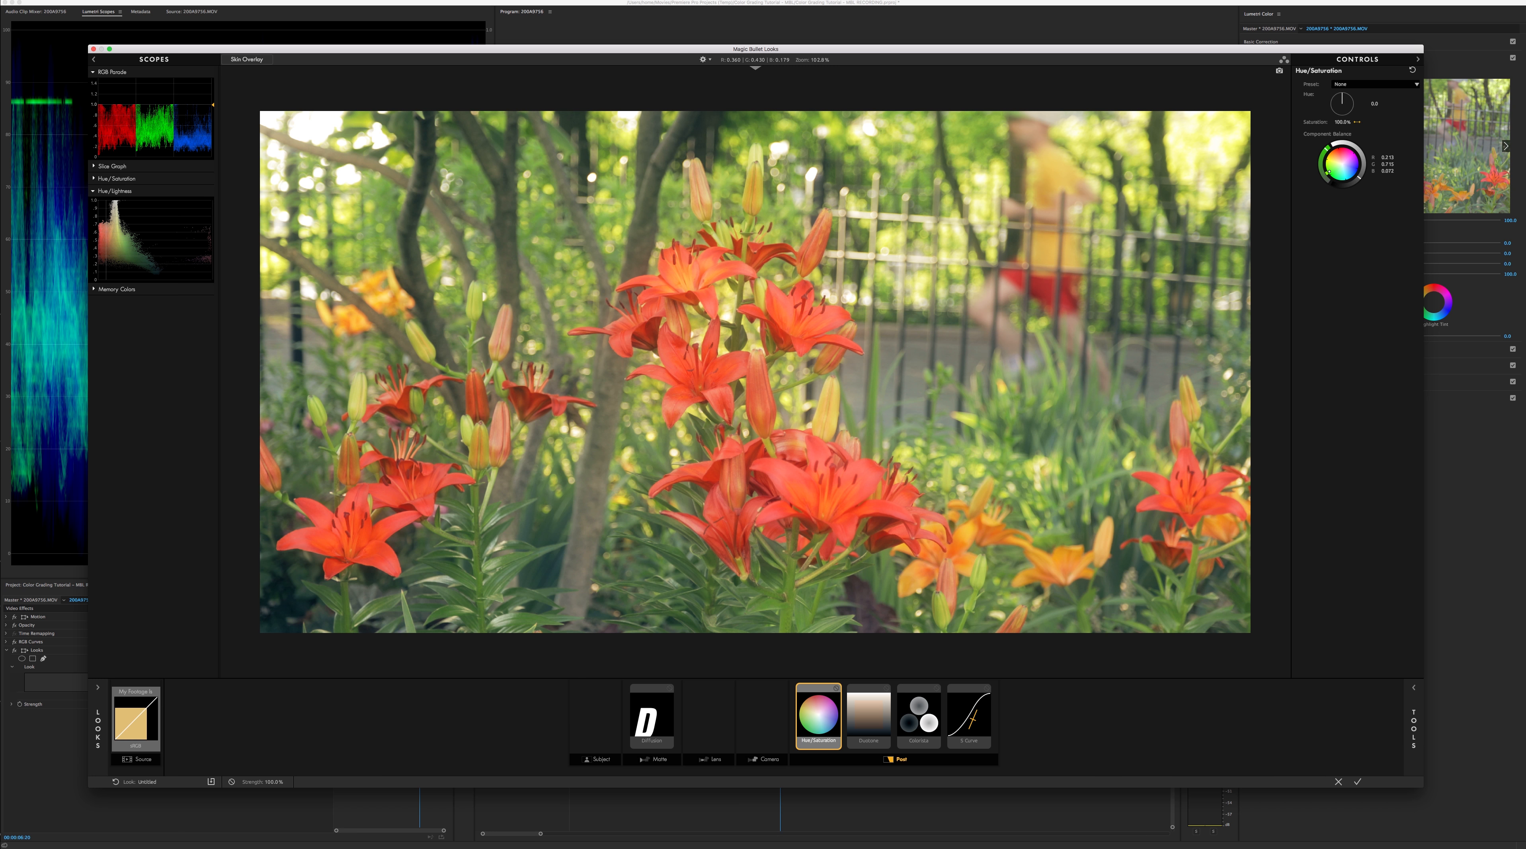
left_click(1346, 122)
type("50")
key("Return")
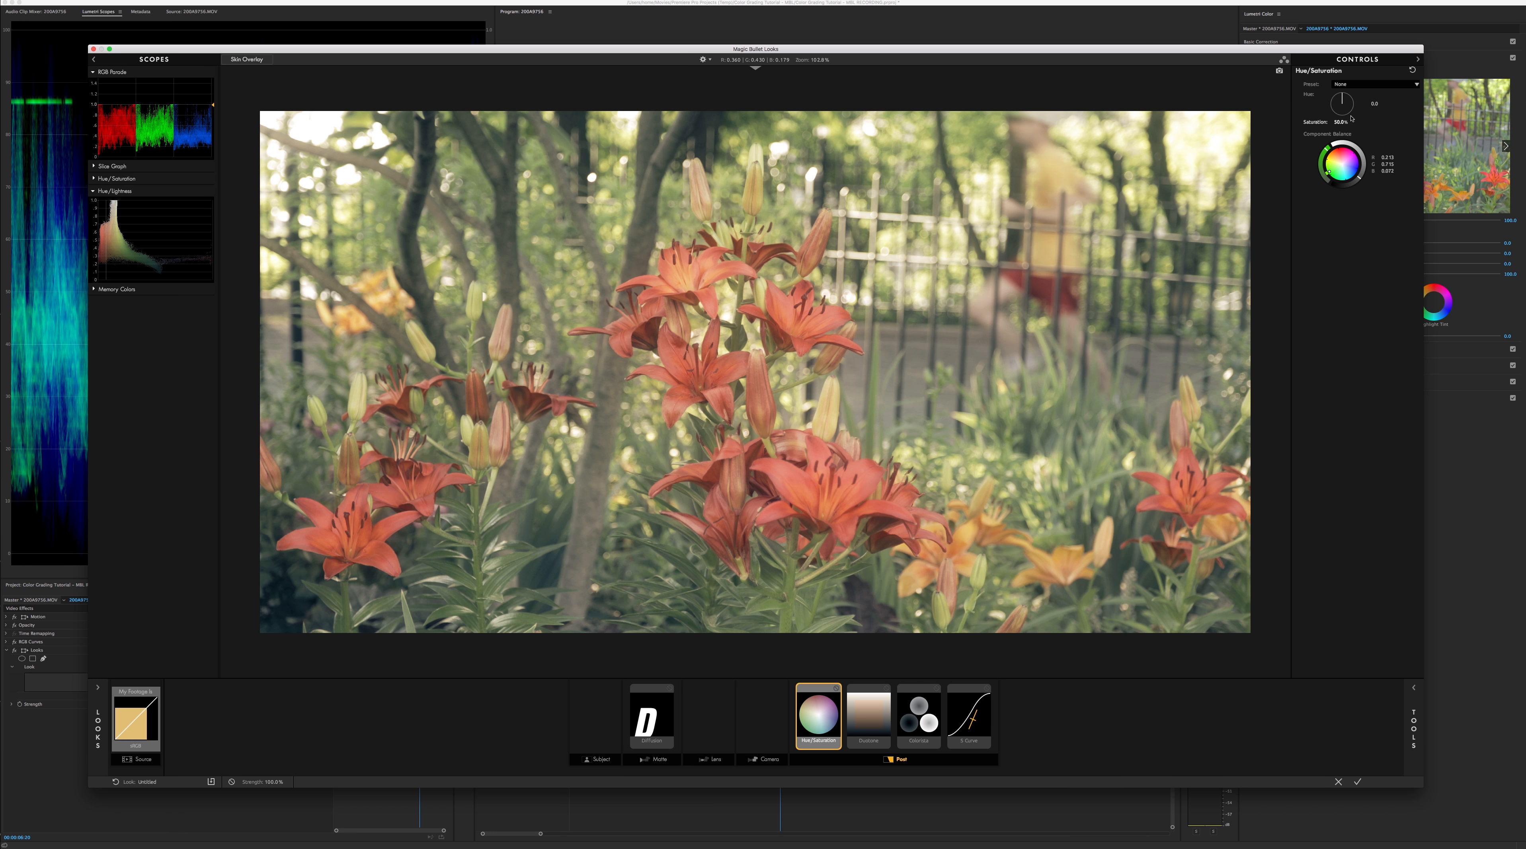
left_click(1342, 122)
type("75")
key("Return")
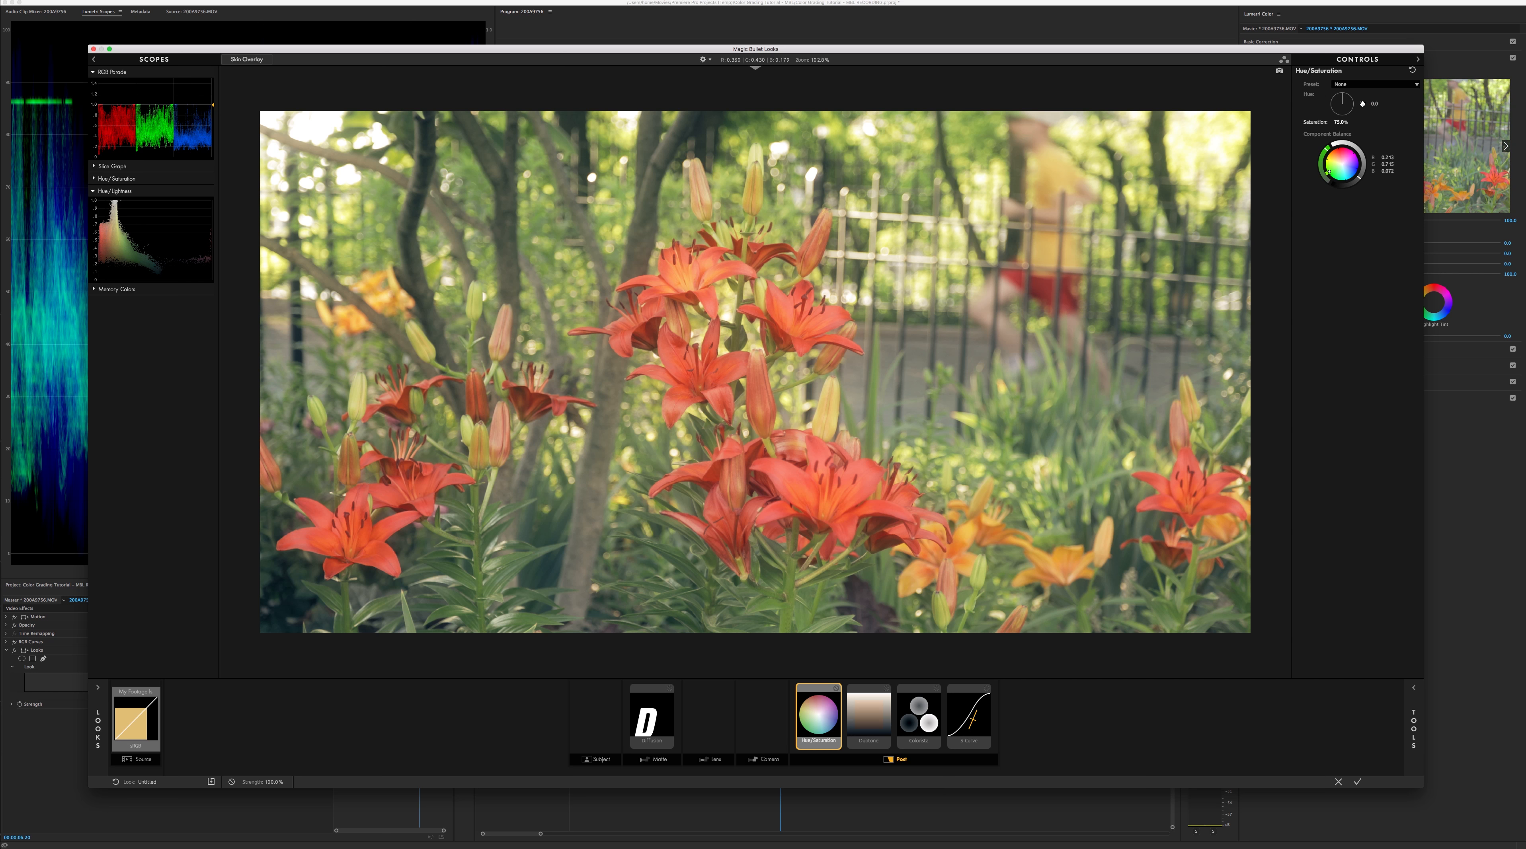
Compare the image with the desaturating Hue/Saturation tool disabled and enabled
left_click(837, 689)
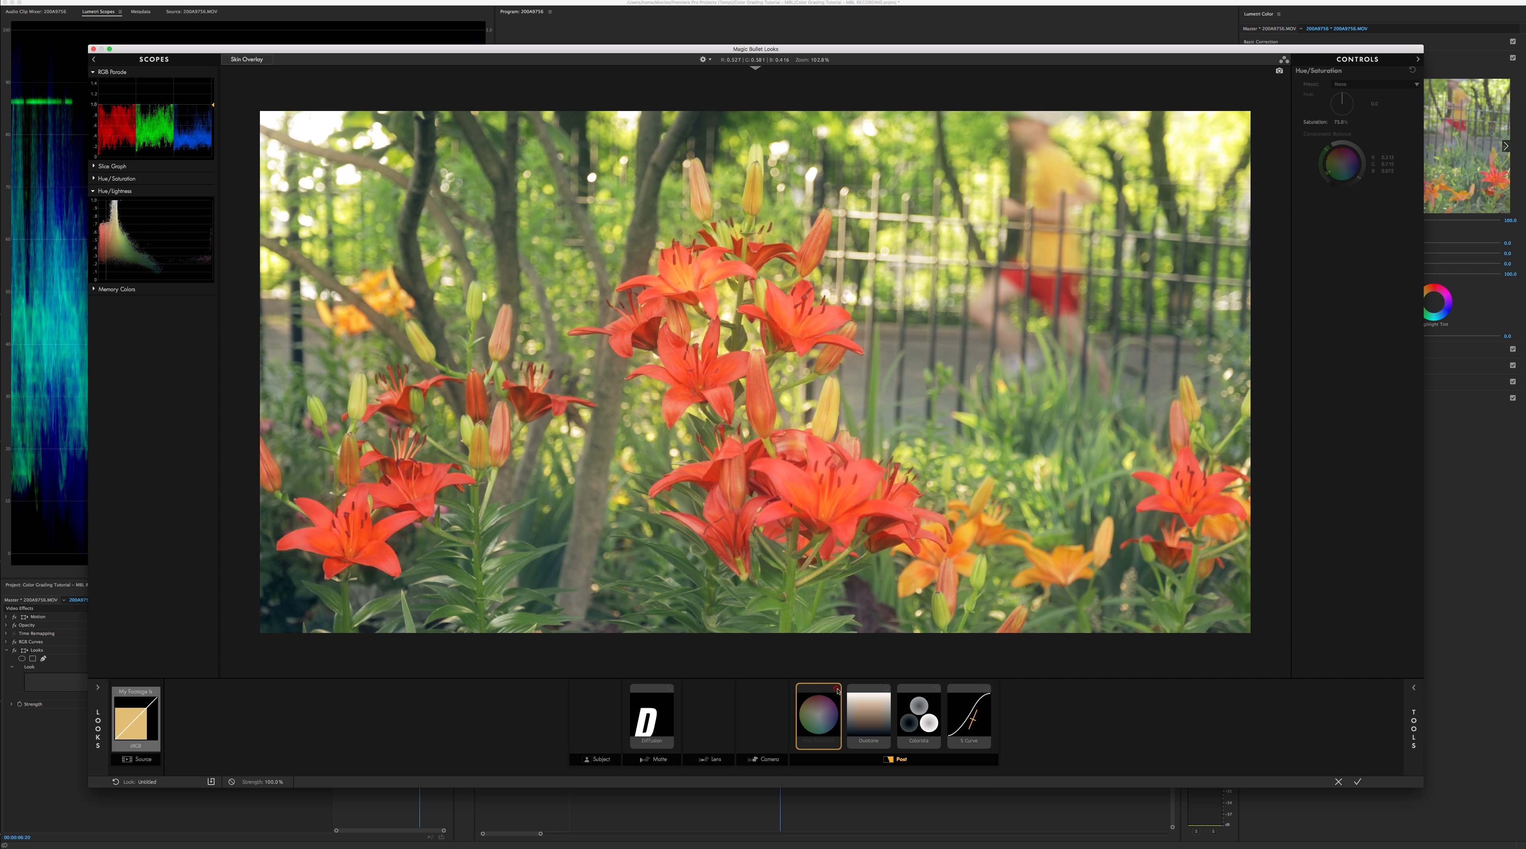
left_click(838, 690)
left_click(838, 690)
left_click(837, 691)
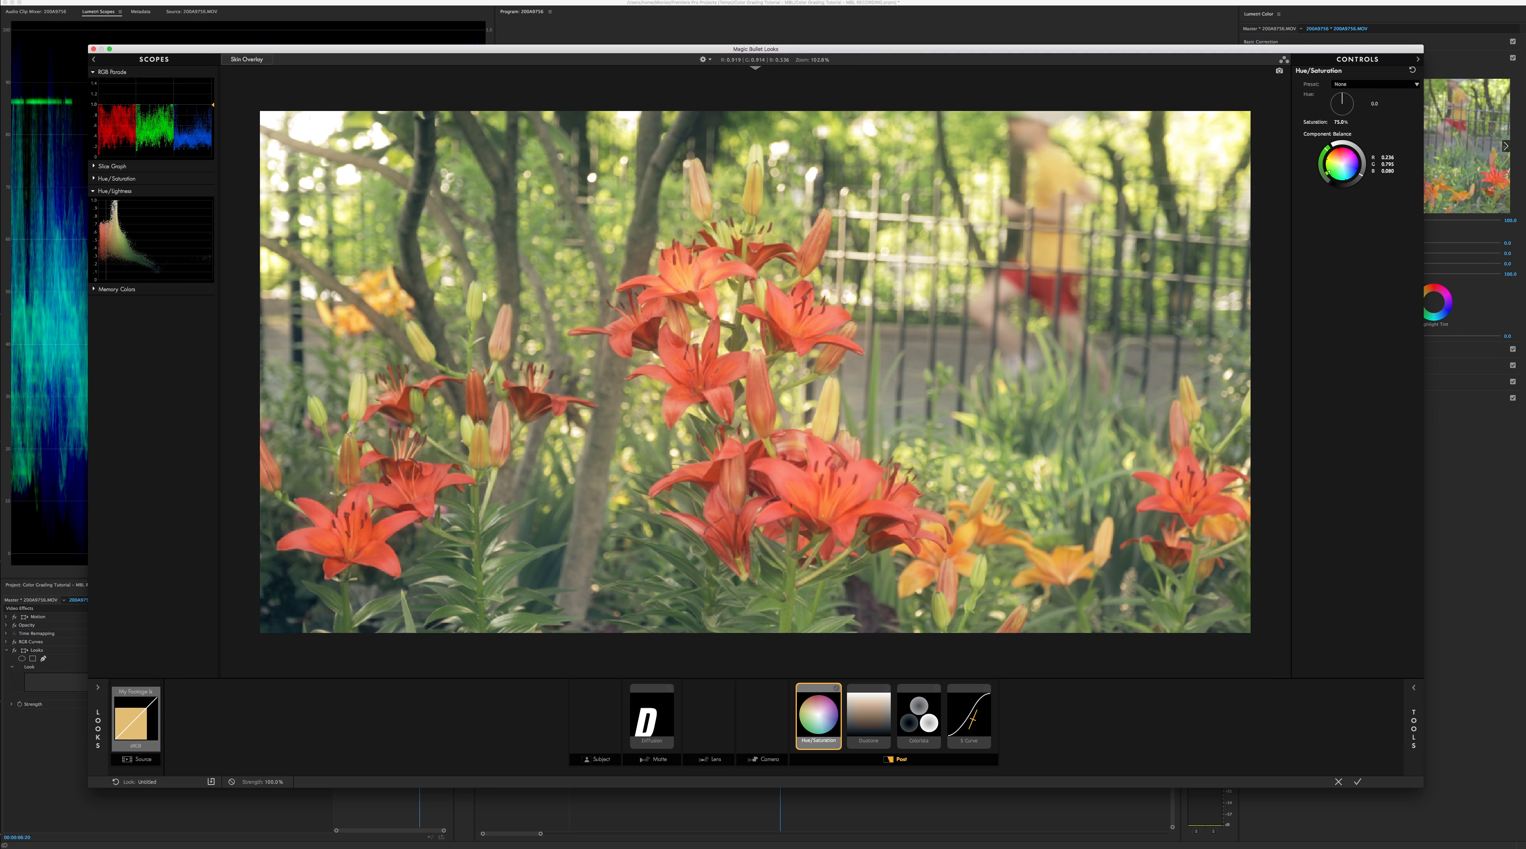
Try brighter and darker component balances in the Hue/Saturation tool and settle on a slightly darker one, about R 0.18, G 0.59, B 0.06
left_click_drag(1359, 178, 1364, 164)
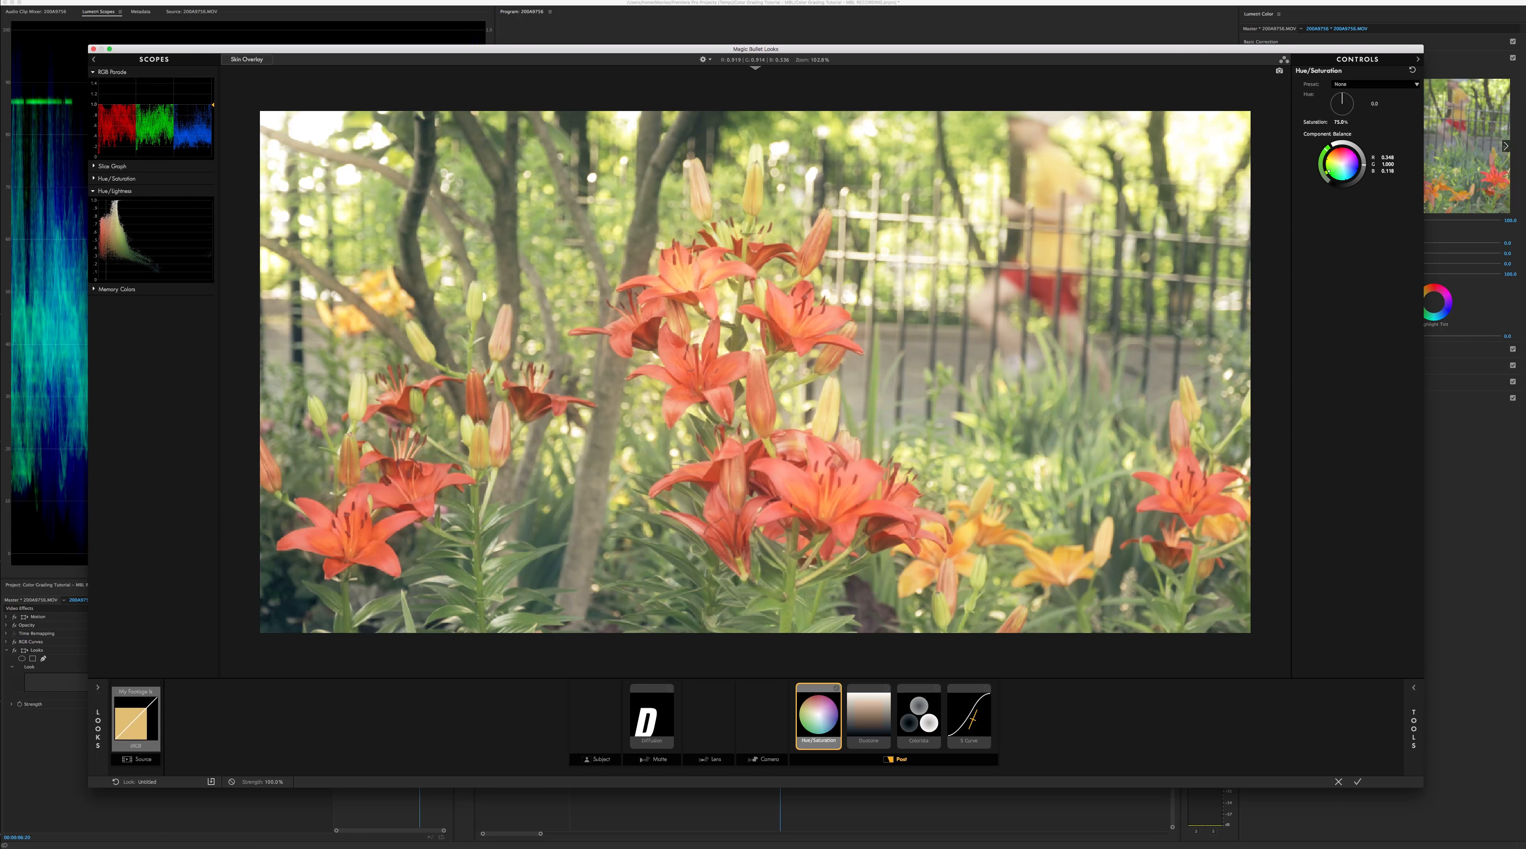
left_click(1358, 176)
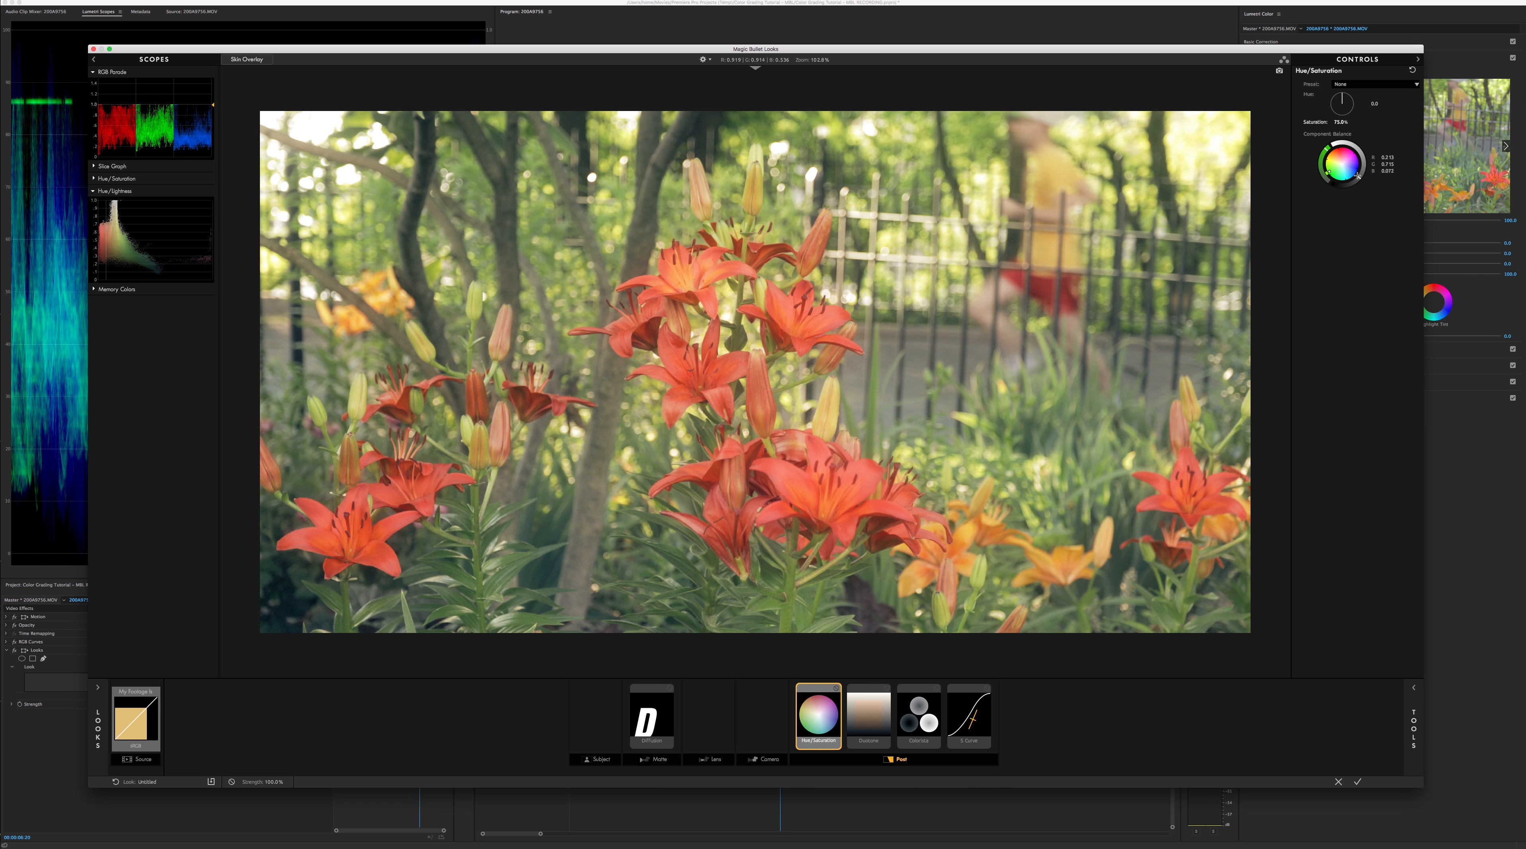
left_click_drag(1359, 177, 1350, 184)
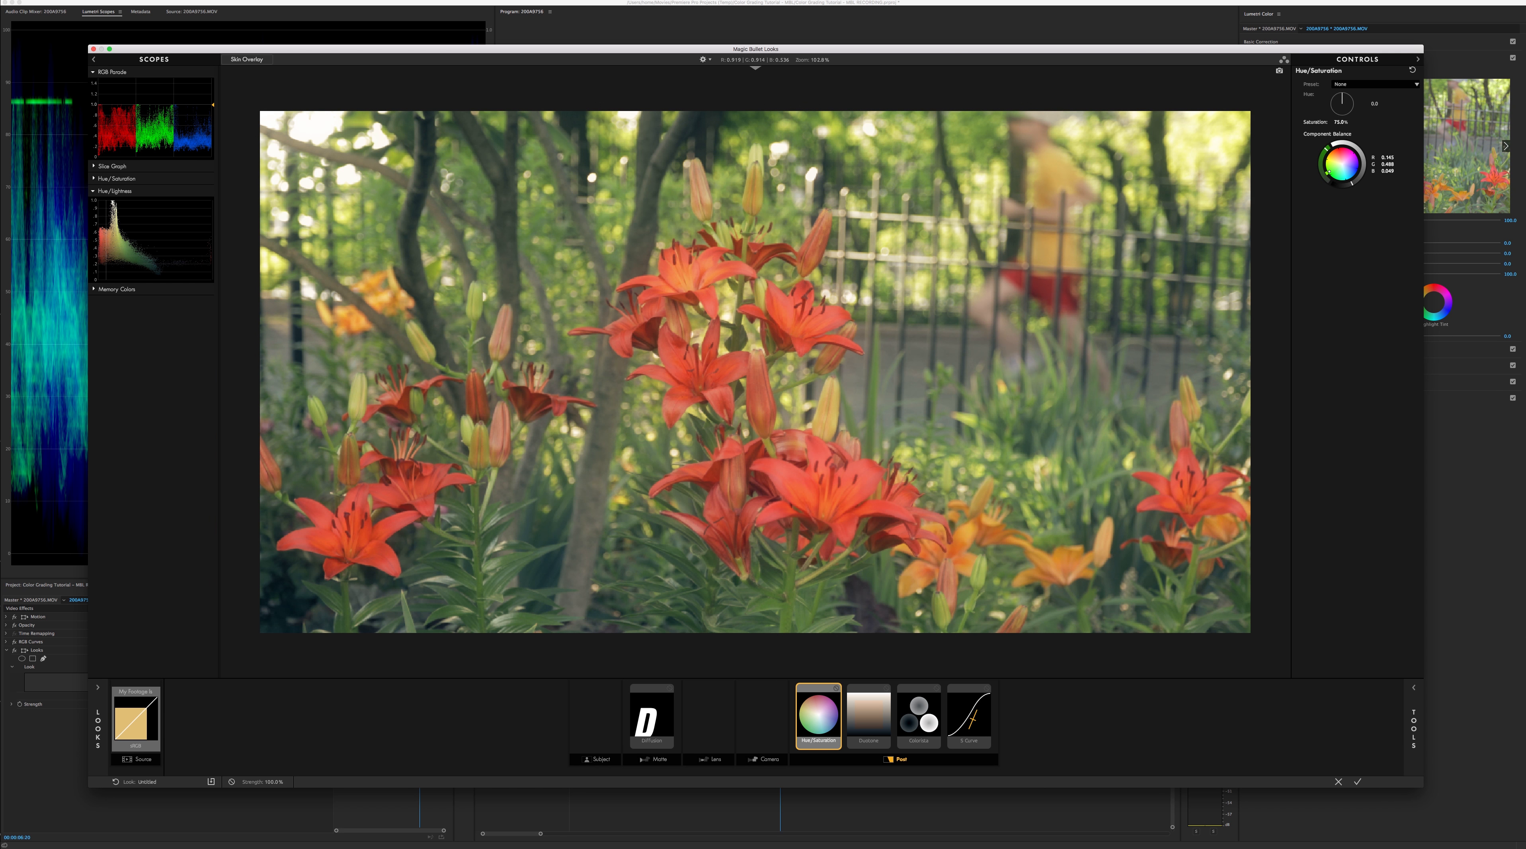
left_click_drag(1351, 183, 1360, 177)
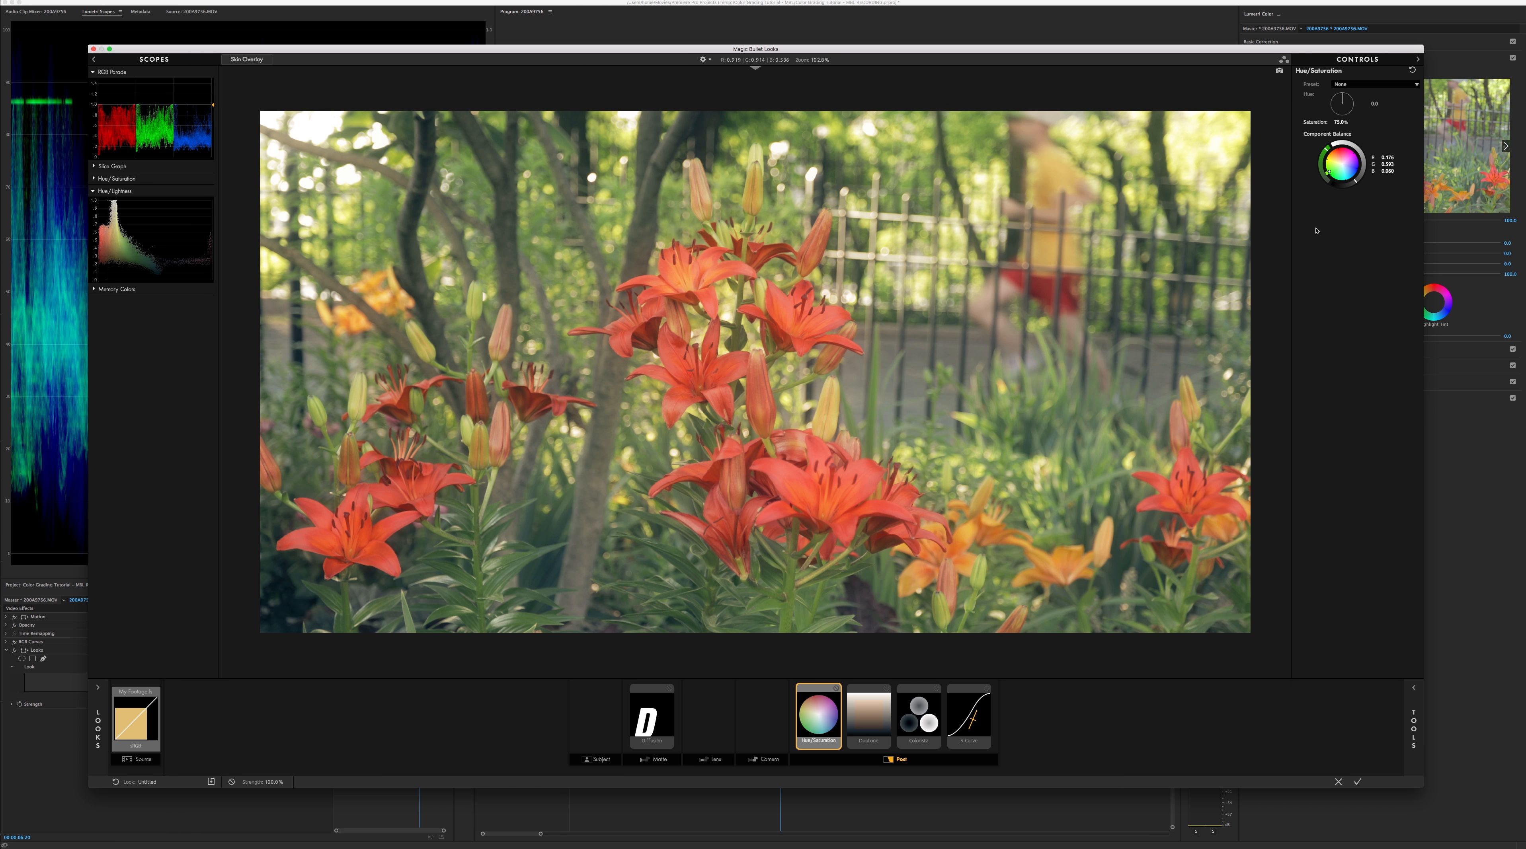
Select the Diffusion tool and set its grade to 5
left_click(656, 707)
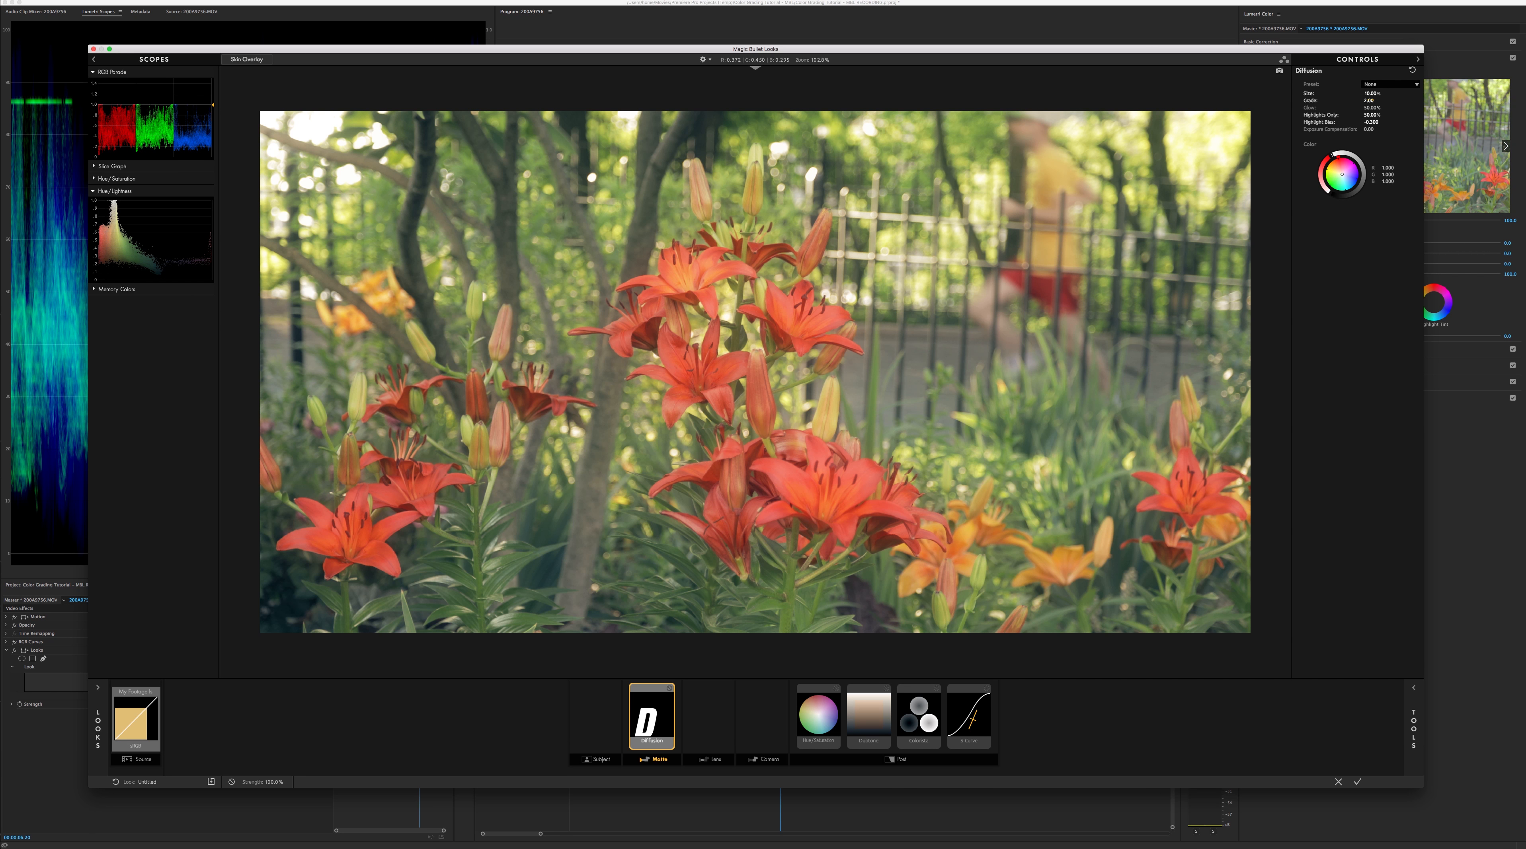
left_click(1370, 101)
type("5")
key("Return")
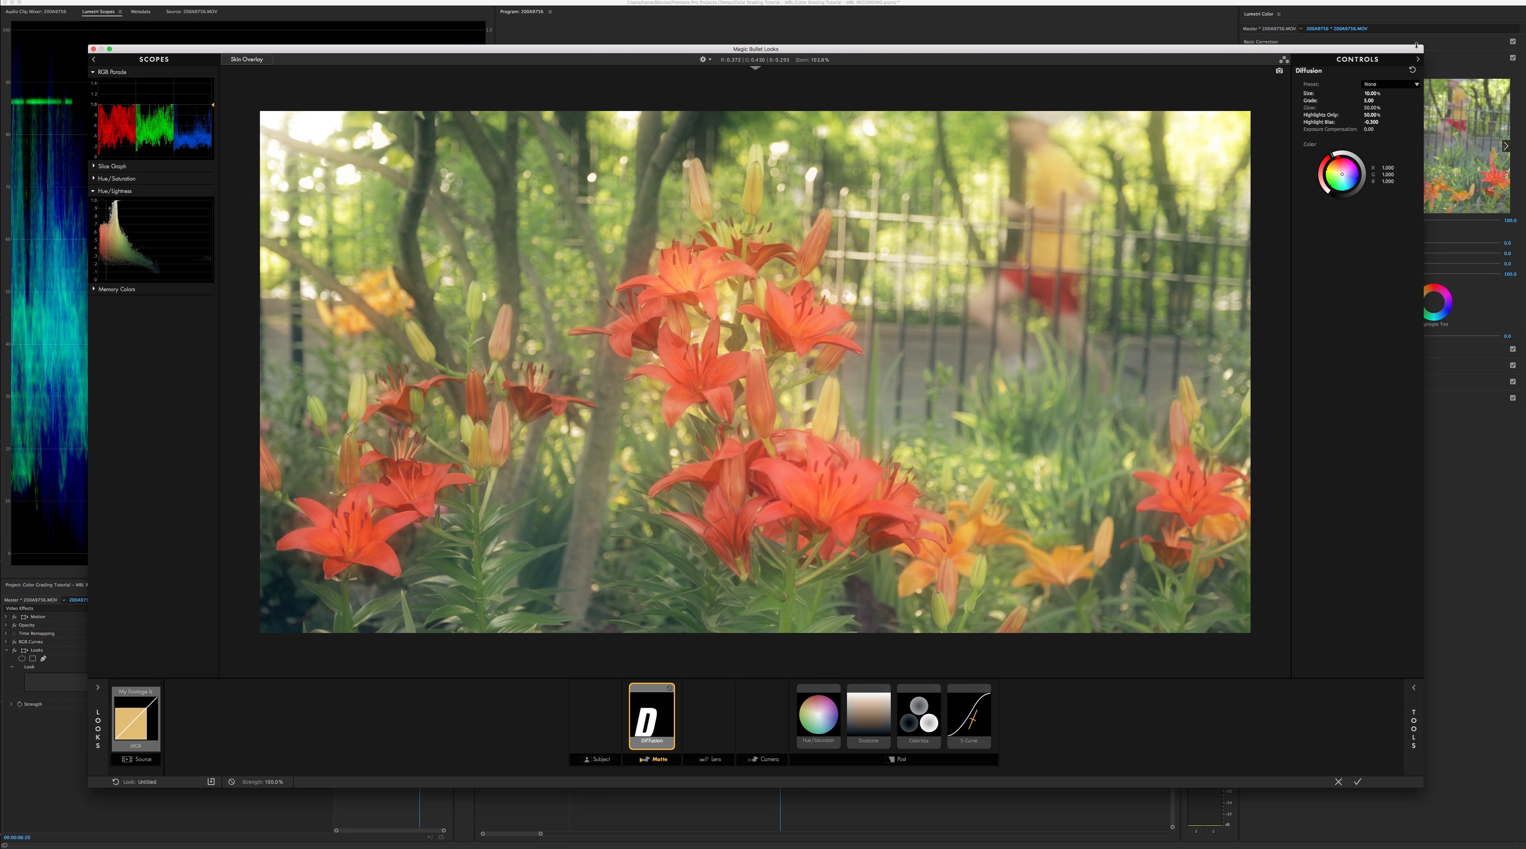
Try a Diffusion size of 5% and set the size back to 10%
left_click(1372, 93)
left_click_drag(1371, 94, 1409, 99)
type("5")
key("Return")
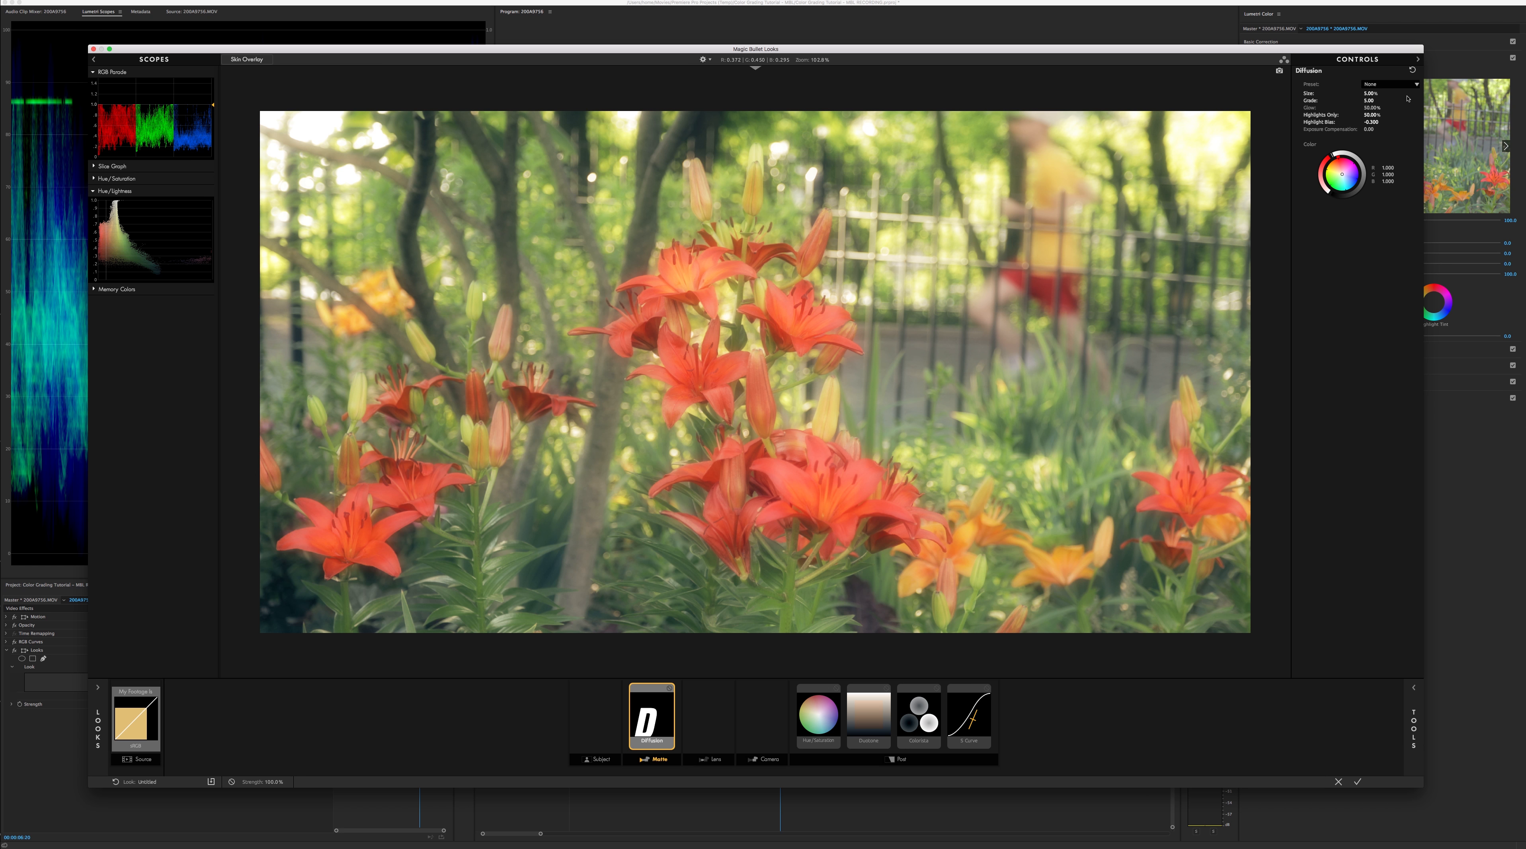
left_click(1374, 94)
type("10")
key("Return")
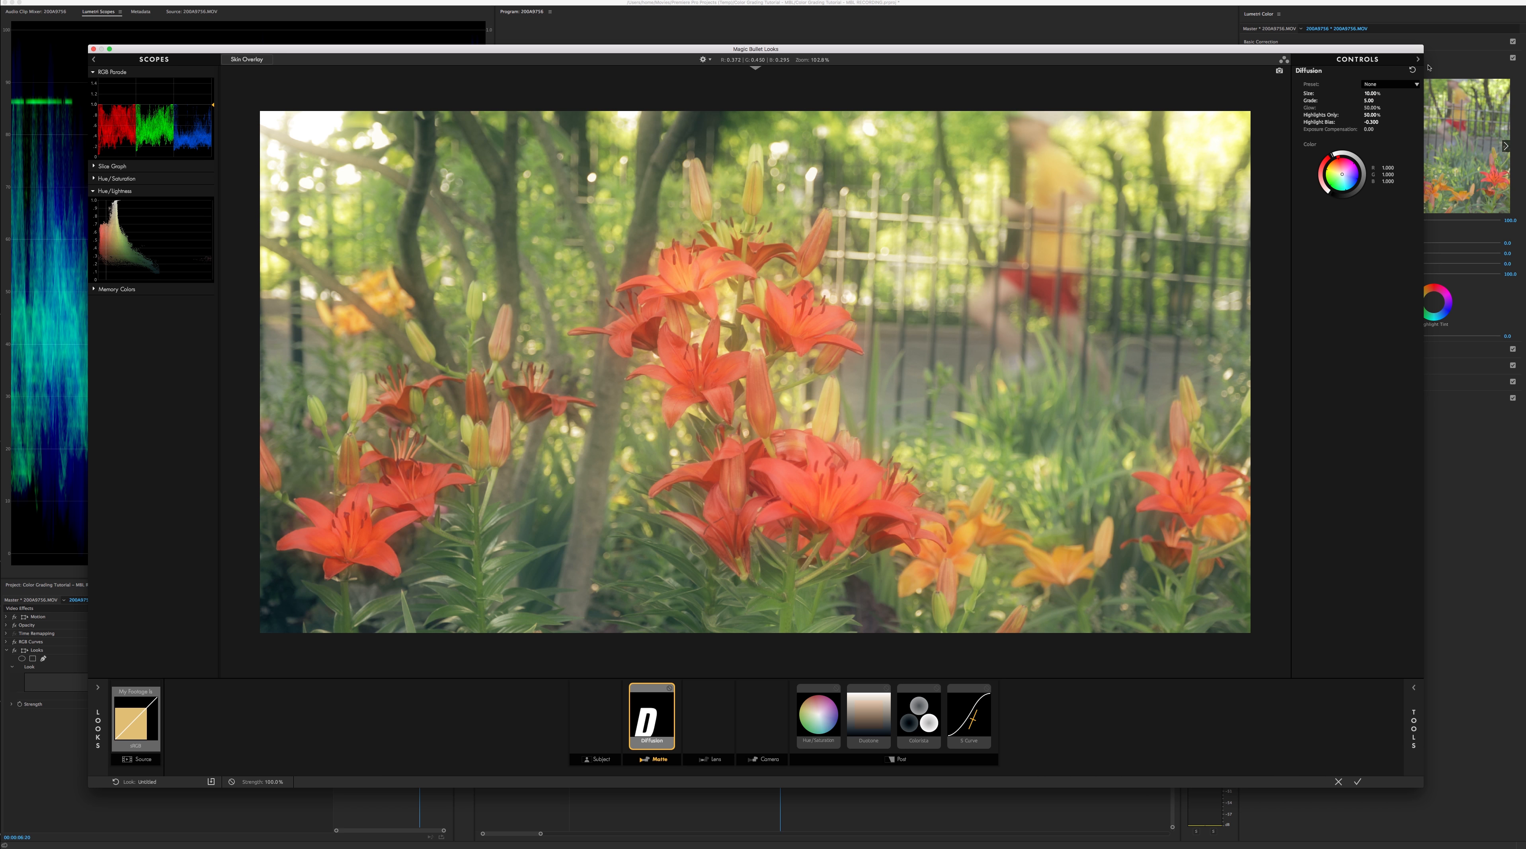
Set the grade of the Diffusion tool to 2.5
left_click(1372, 100)
type("2.5")
key("Return")
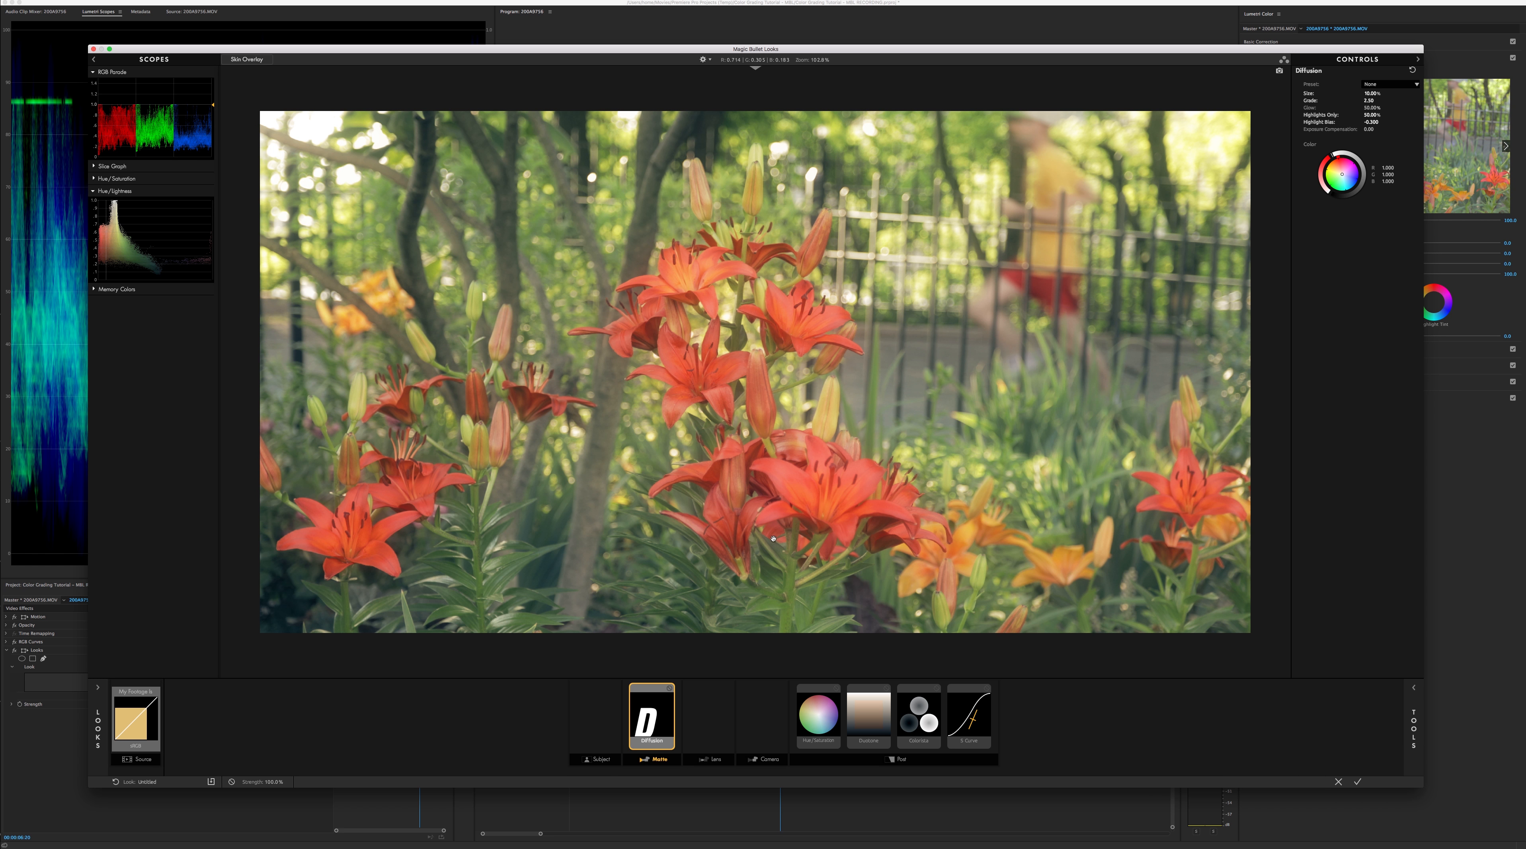
Compare the picture with the Diffusion tool switched off and on, leaving it enabled
left_click(669, 689)
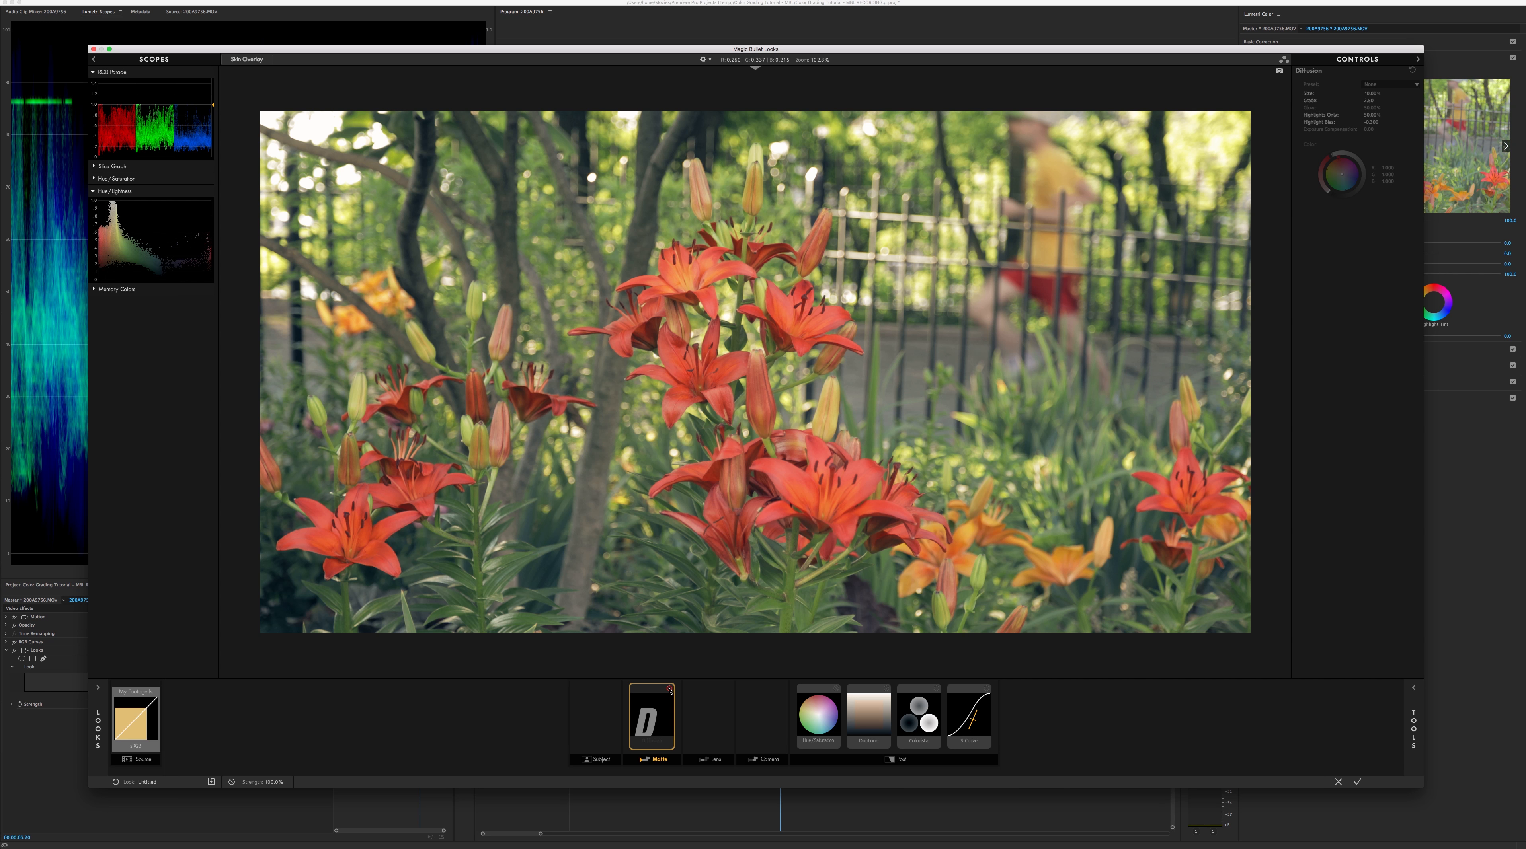
left_click(669, 689)
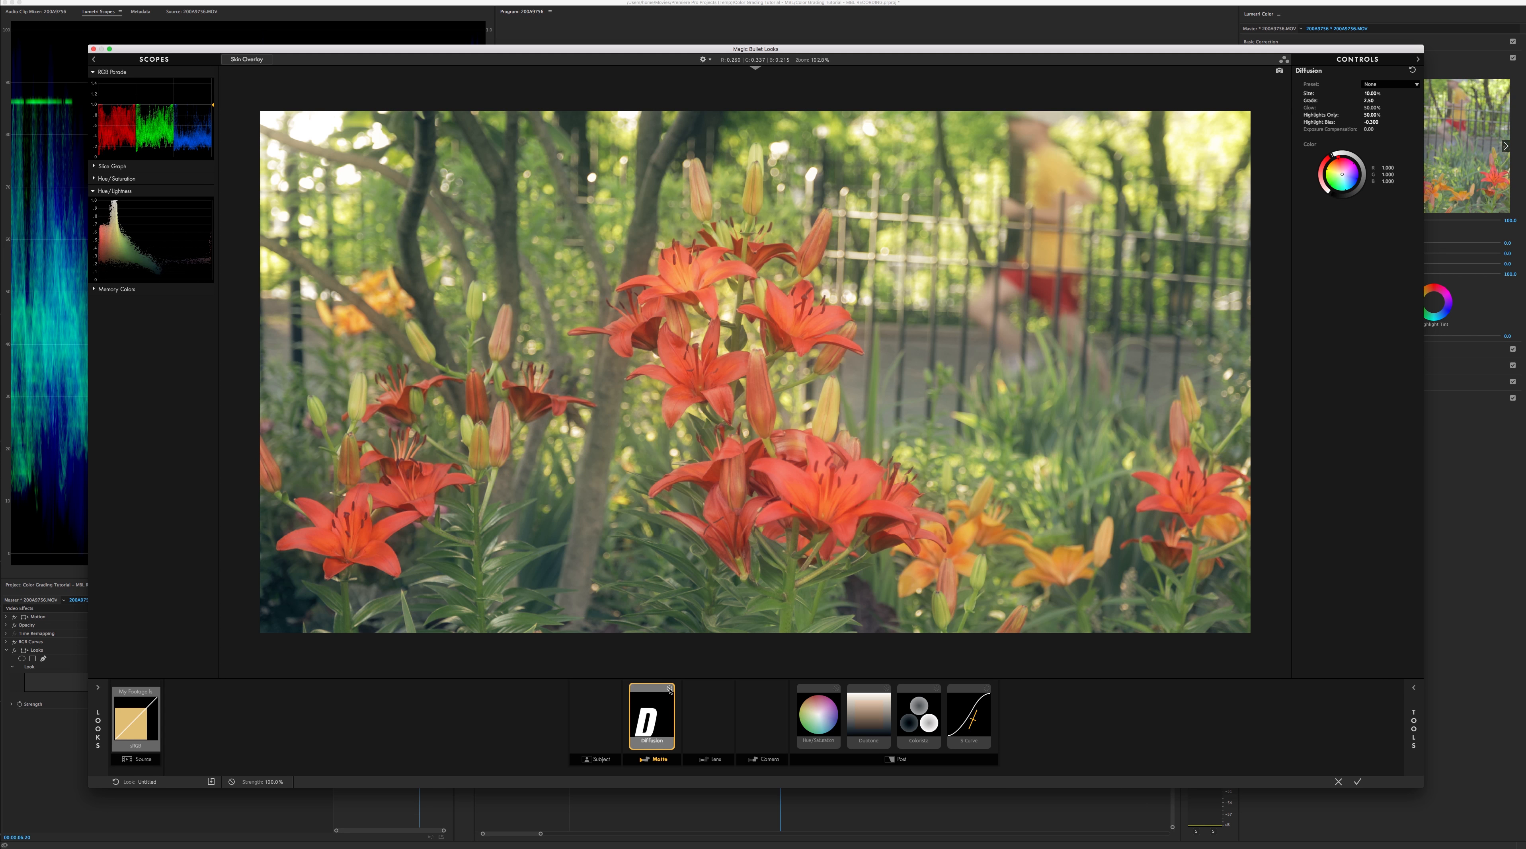
left_click(669, 689)
left_click(669, 689)
left_click(669, 689)
left_click(669, 690)
Look through the camera and lens tools and add a Lens Vignette to the look's lens stage
left_click(1409, 713)
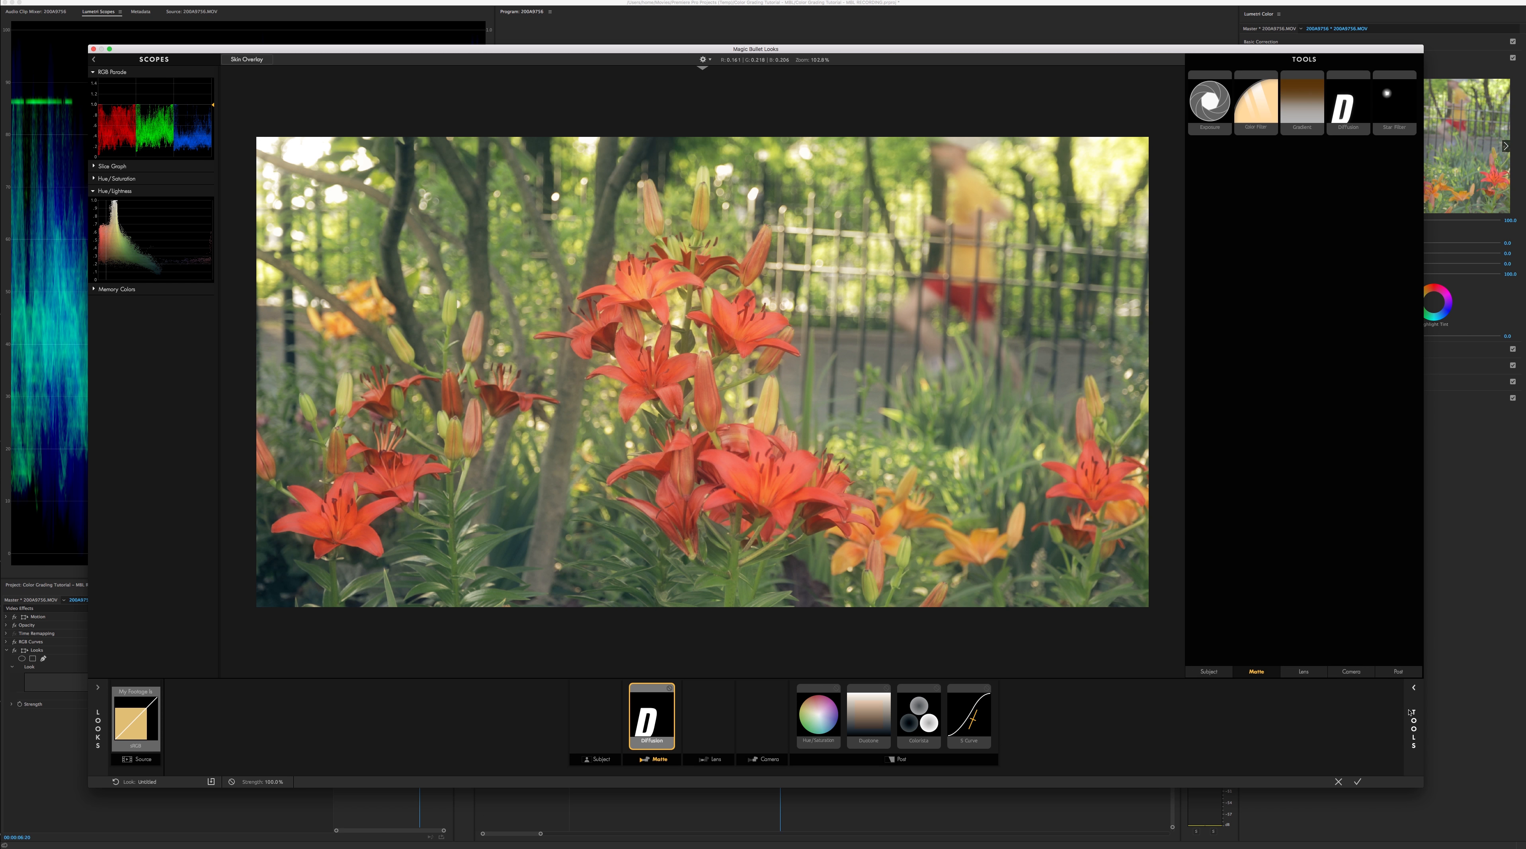
left_click(1353, 673)
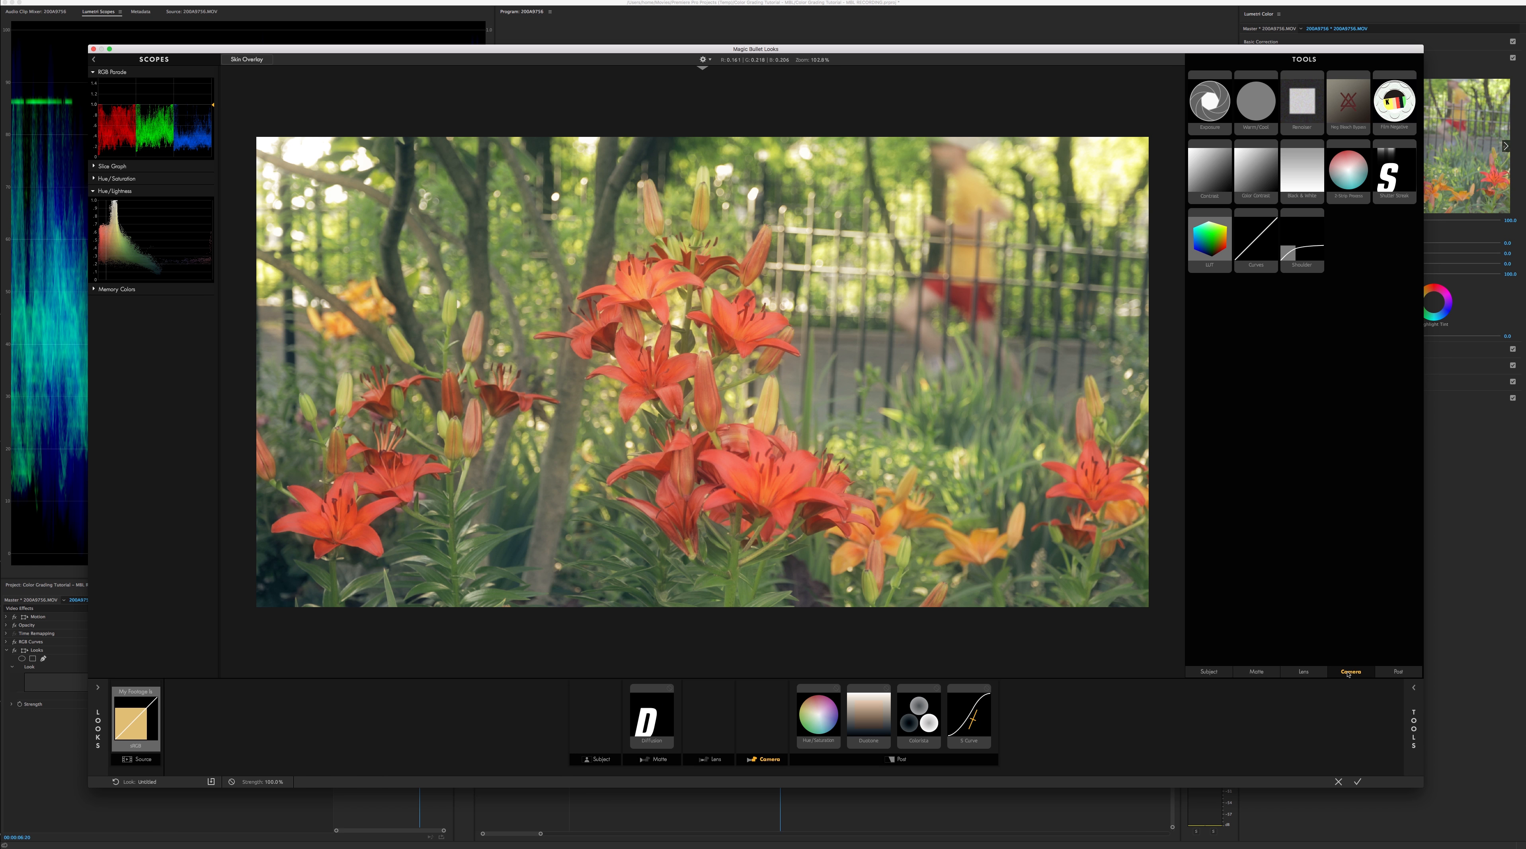
left_click(1305, 672)
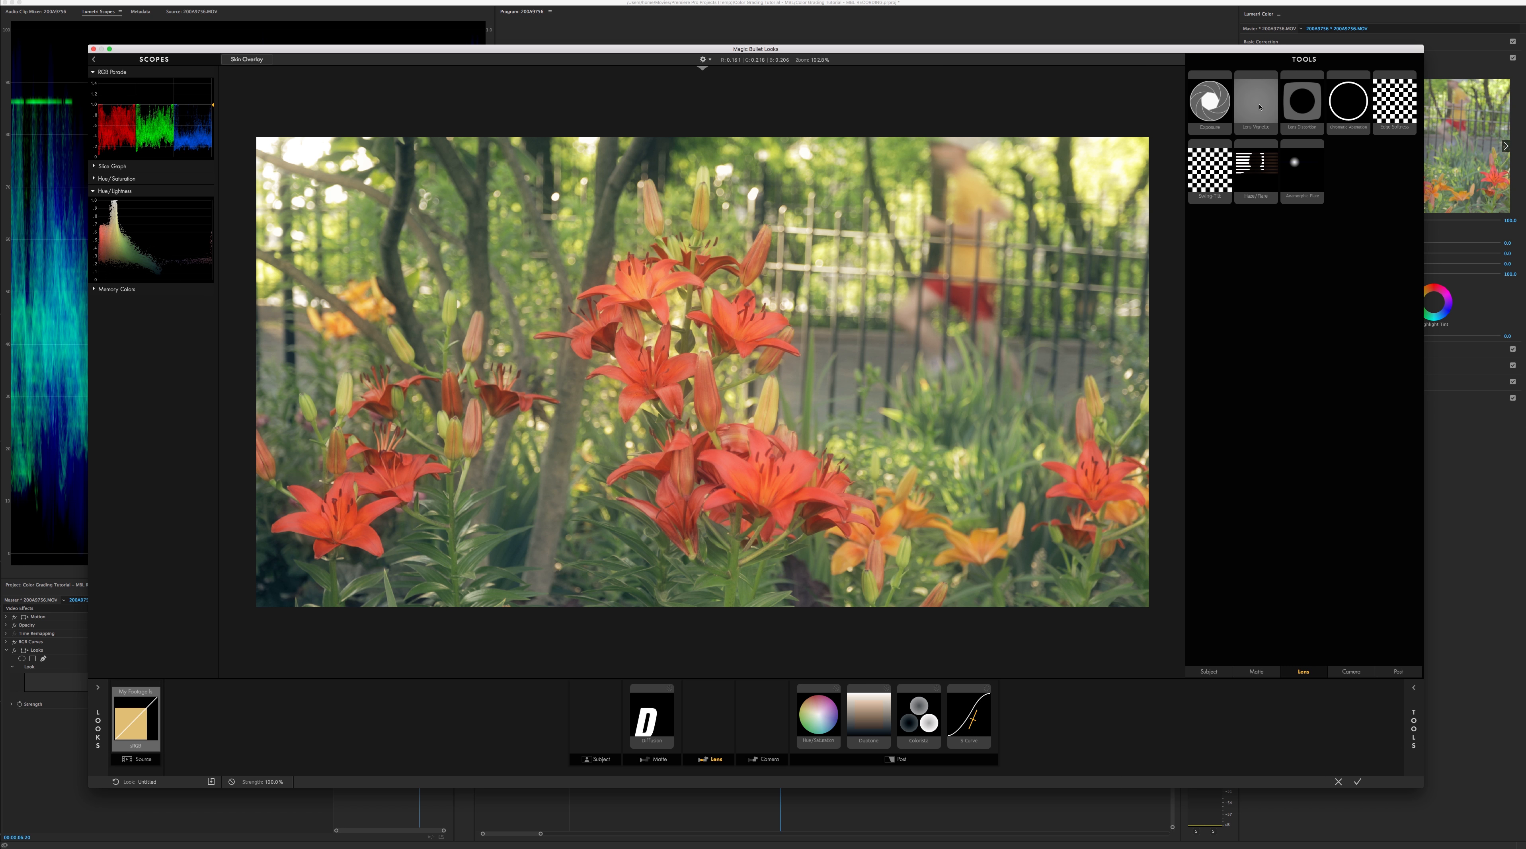
left_click_drag(1259, 106, 710, 709)
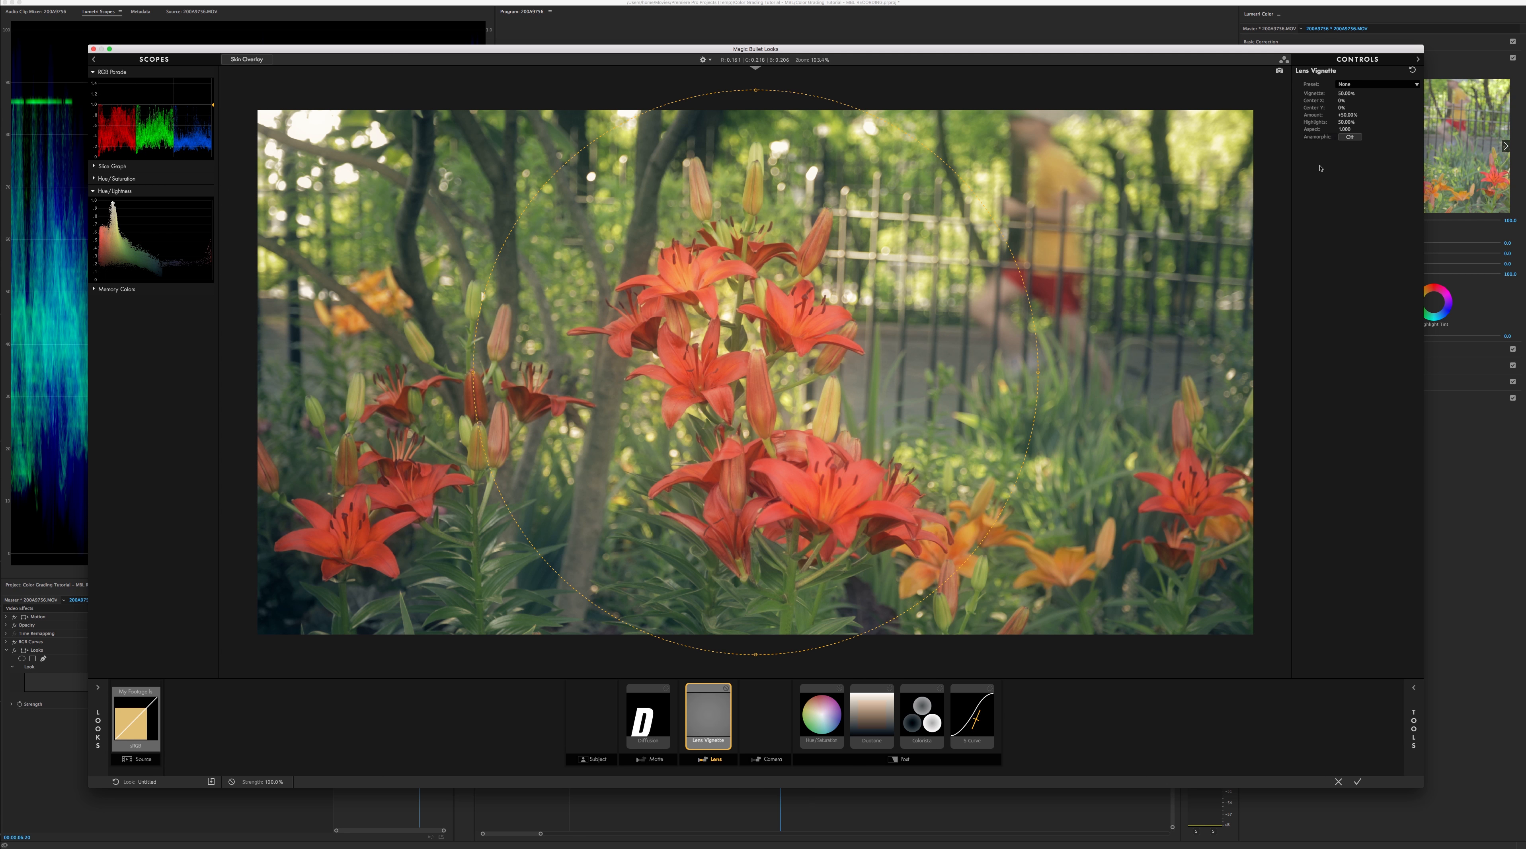
Set the Lens Vignette's amount to 75% and widen its circle to a vignette value of about 21%
left_click(1348, 115)
type("75")
key("Return")
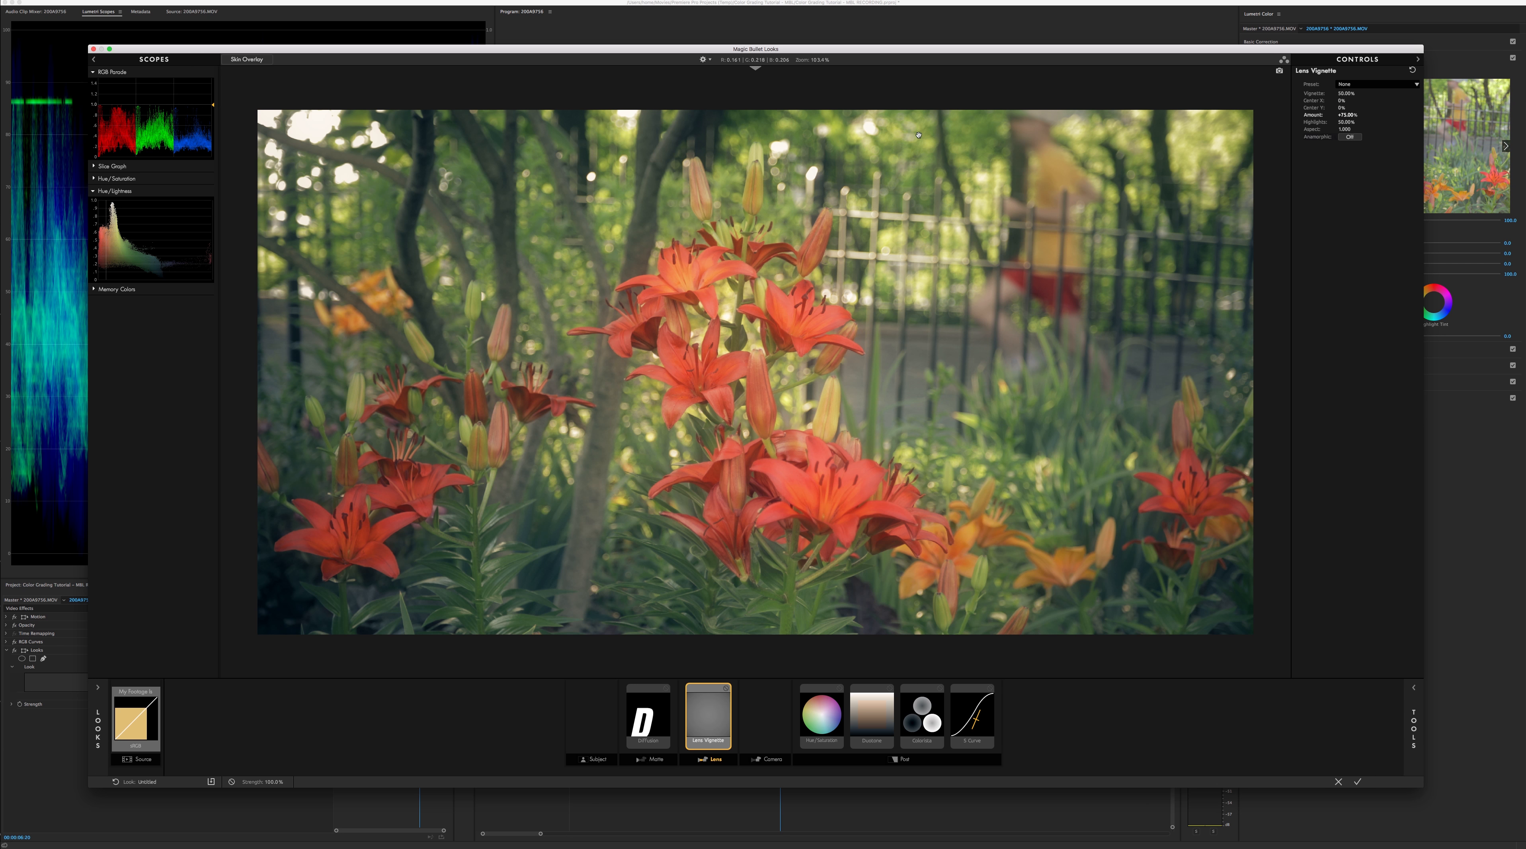
left_click_drag(919, 141, 1065, 60)
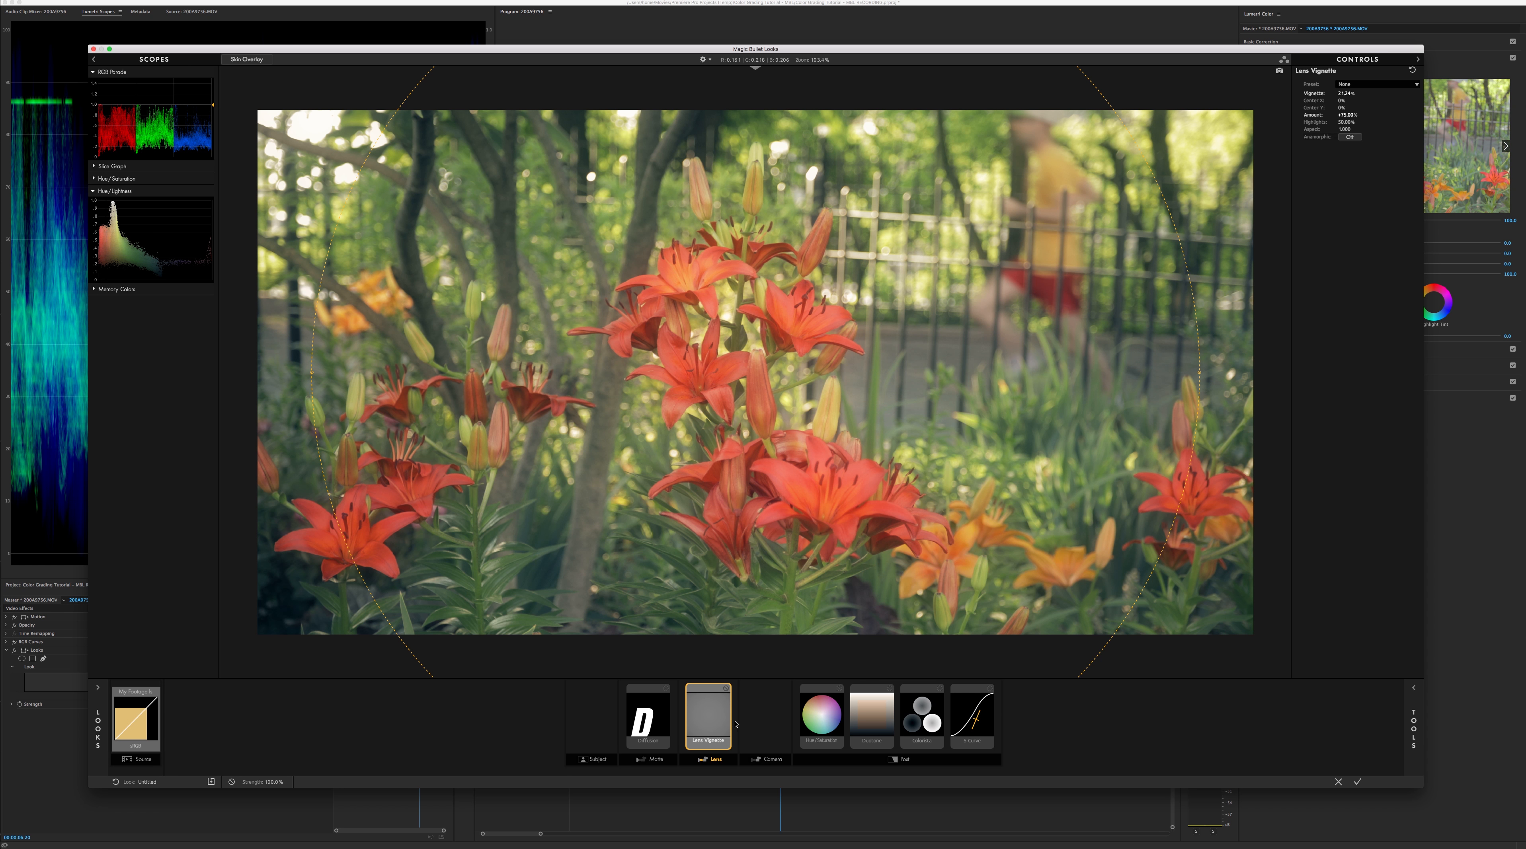
Compare the picture with the Lens Vignette switched off and on, leaving it enabled
left_click(725, 688)
left_click(726, 689)
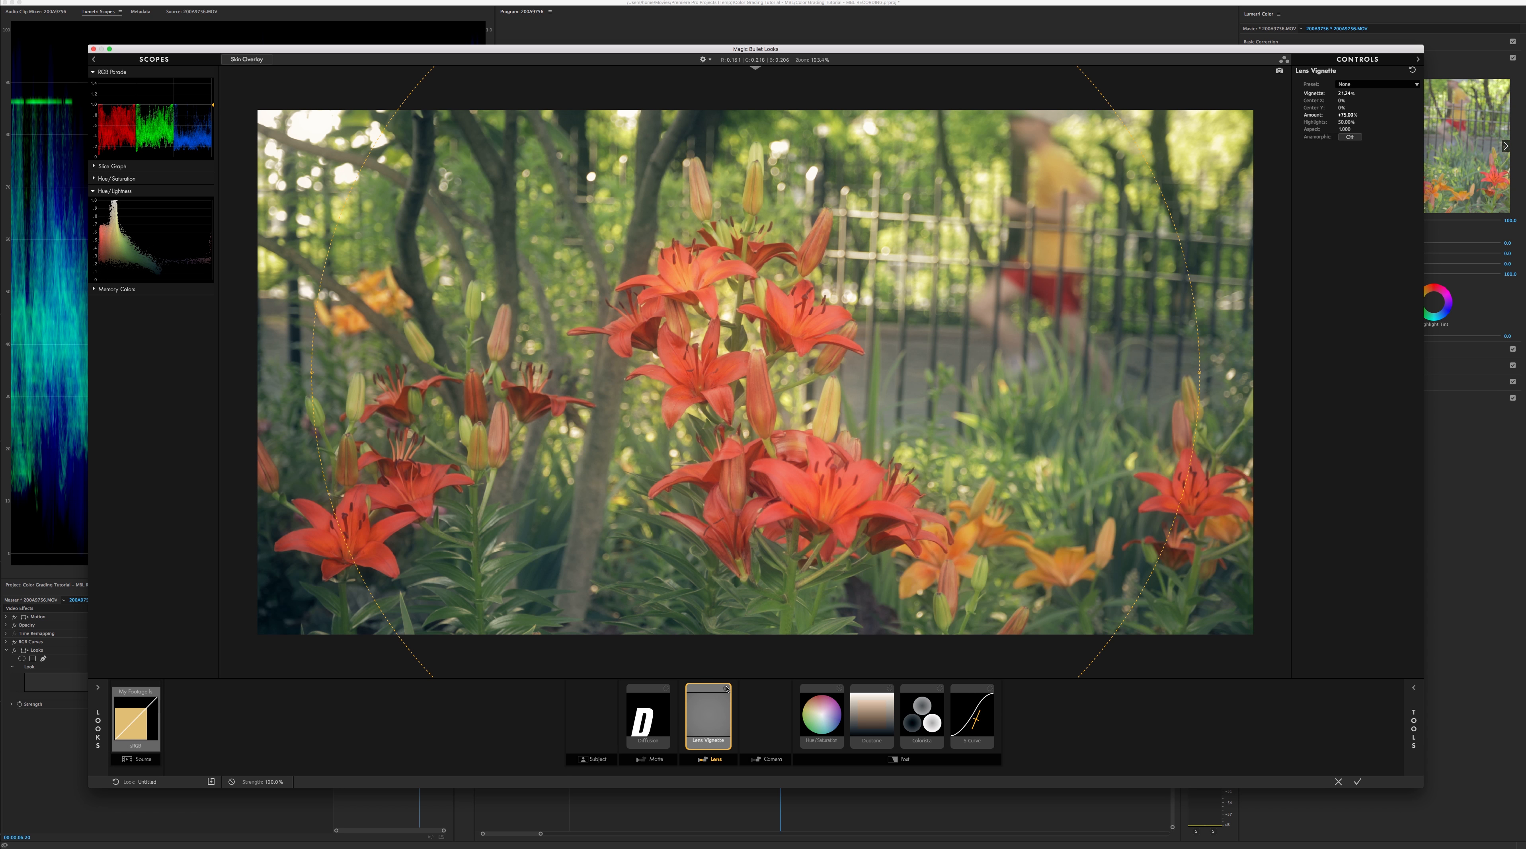
left_click(726, 689)
left_click(726, 689)
left_click(726, 689)
left_click(726, 689)
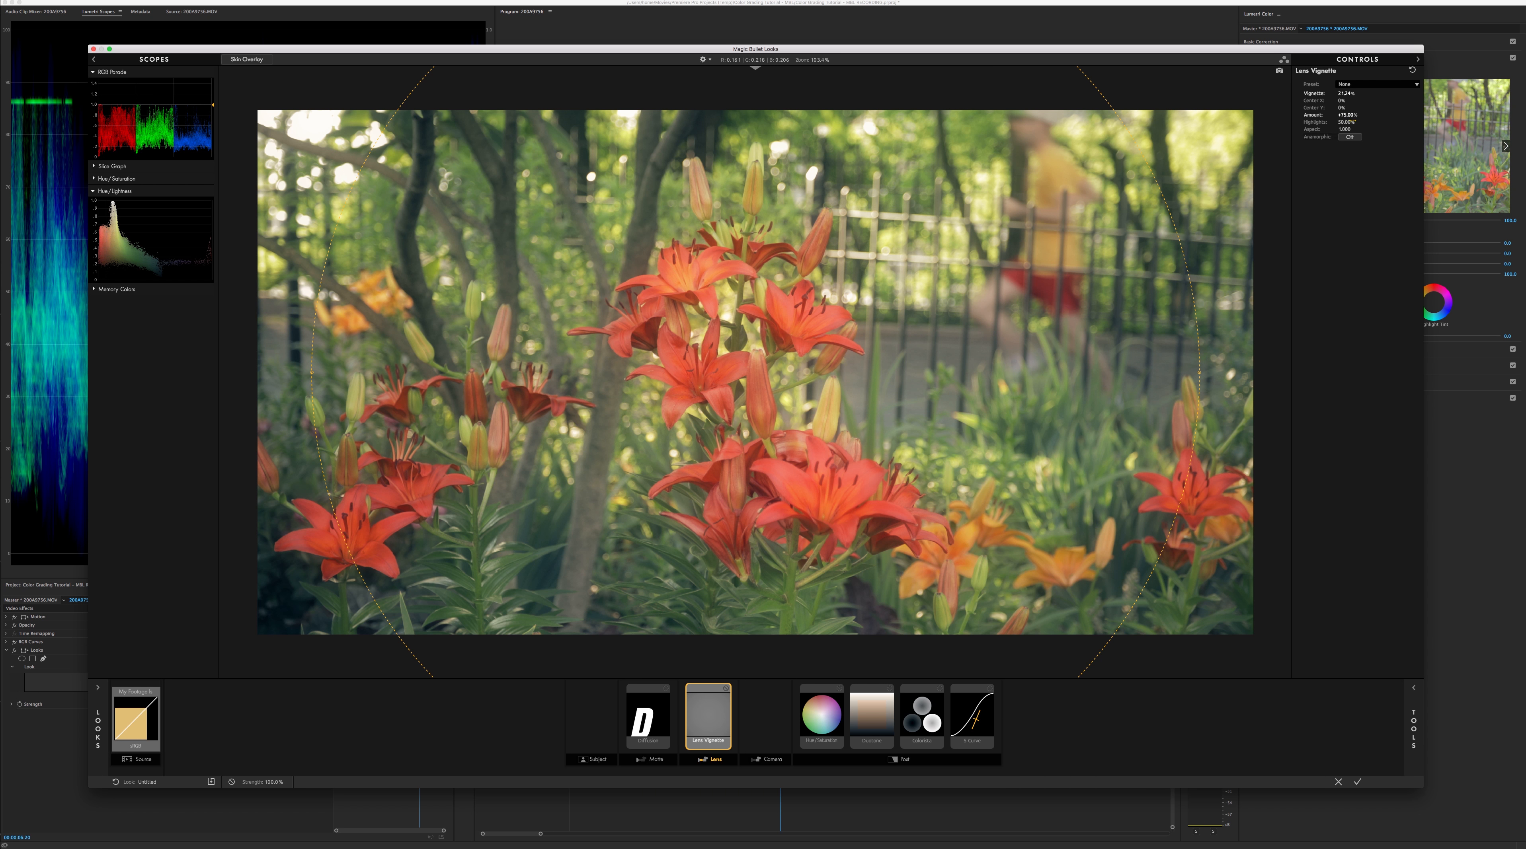
Try a Lens Vignette highlights value of 100% and compare the picture with the tool off and on
left_click_drag(1347, 122, 1395, 121)
left_click(727, 690)
left_click(727, 691)
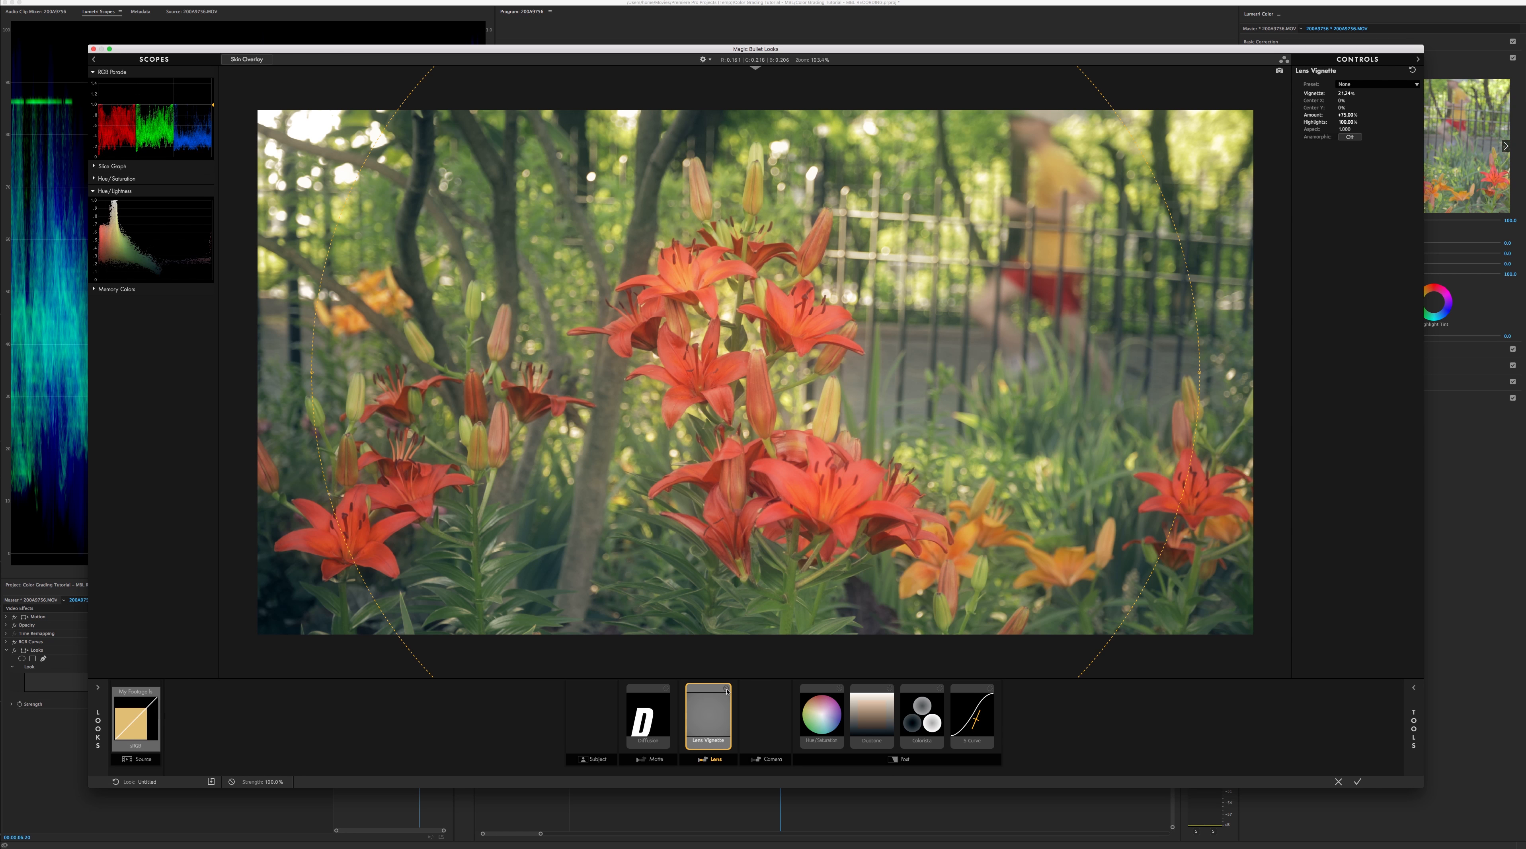
left_click(726, 690)
left_click(727, 690)
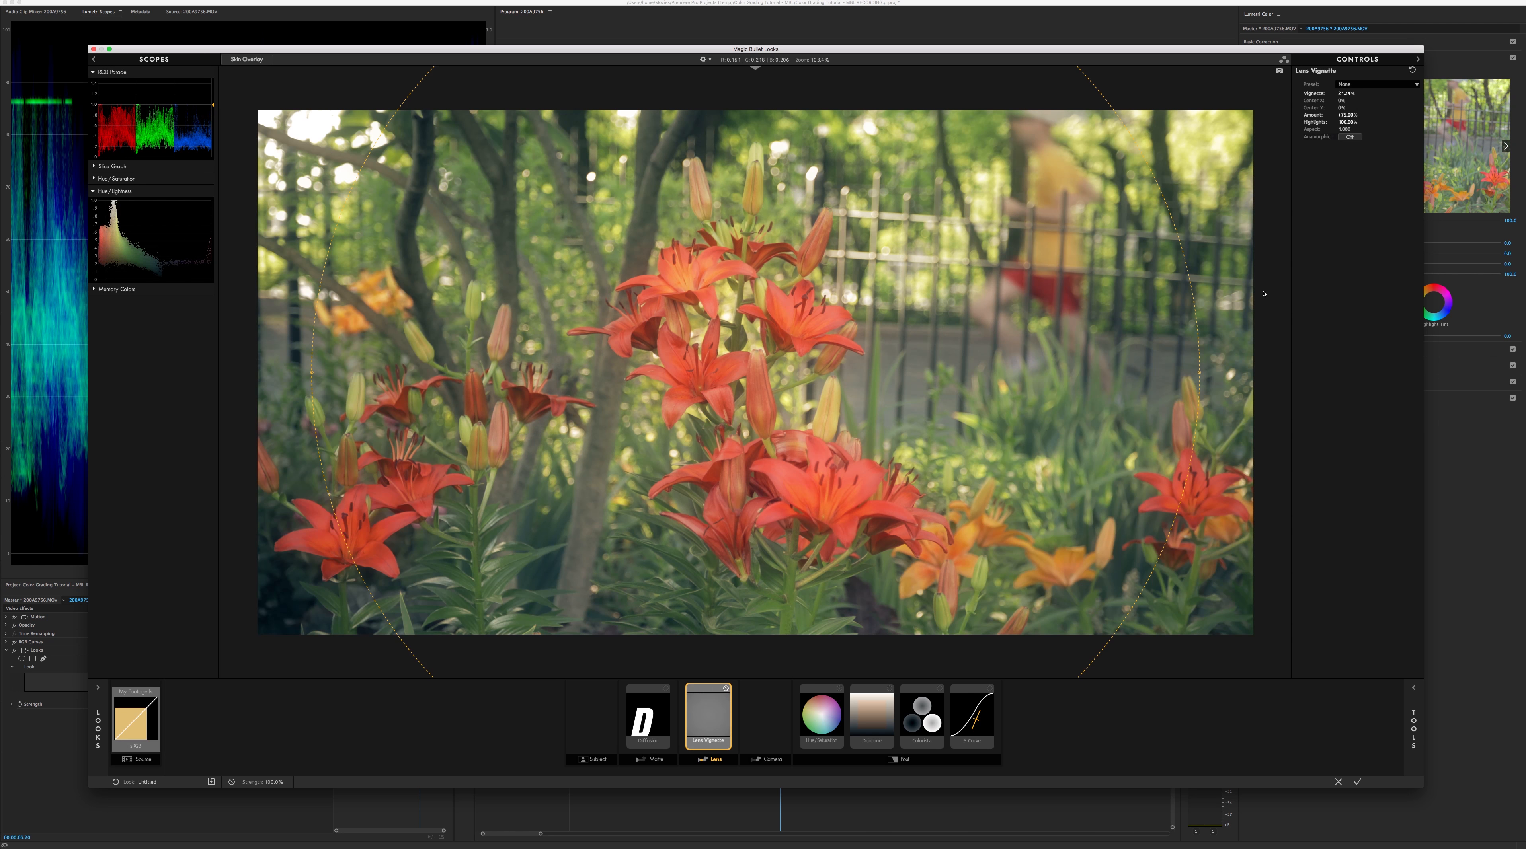
Set the Lens Vignette's highlights to 0% and compare the picture with the tool off and on, leaving it enabled
left_click(1345, 121)
type("0")
key("Return")
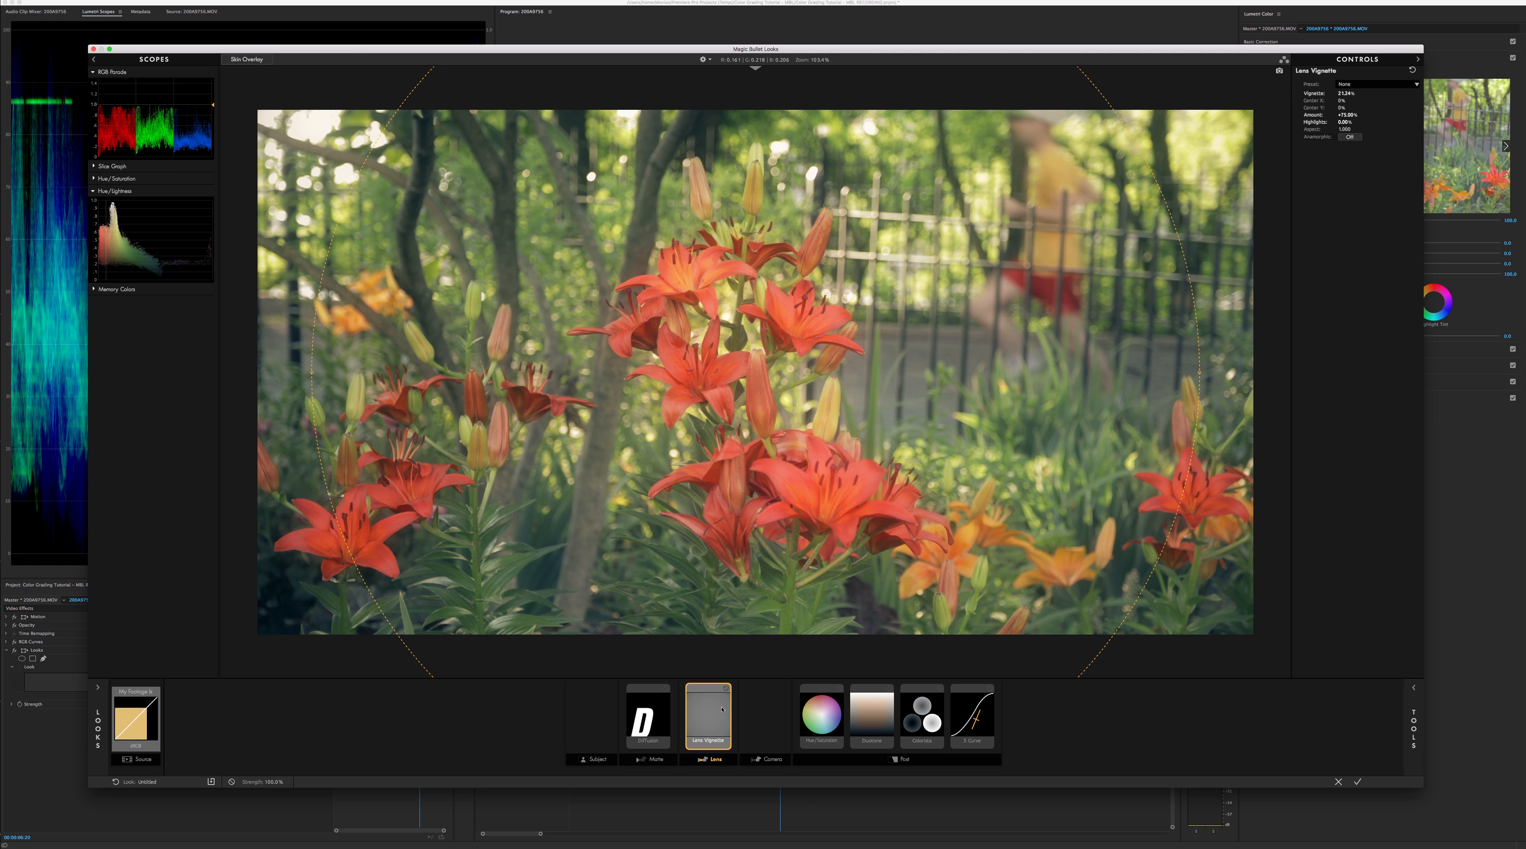
left_click(725, 691)
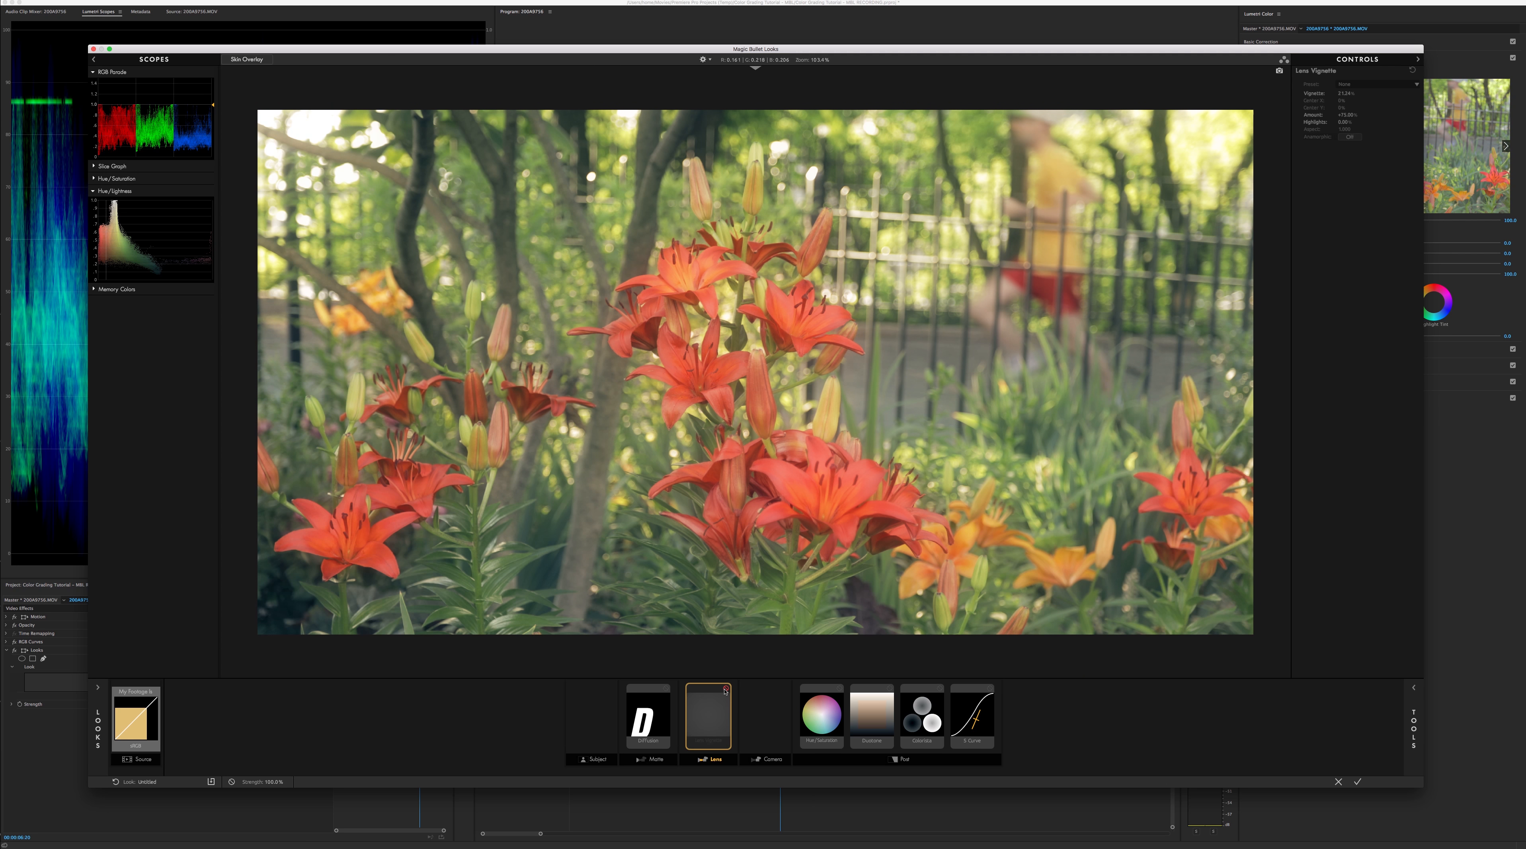
left_click(726, 691)
left_click(726, 691)
left_click(725, 690)
left_click(726, 691)
left_click(725, 690)
left_click(726, 690)
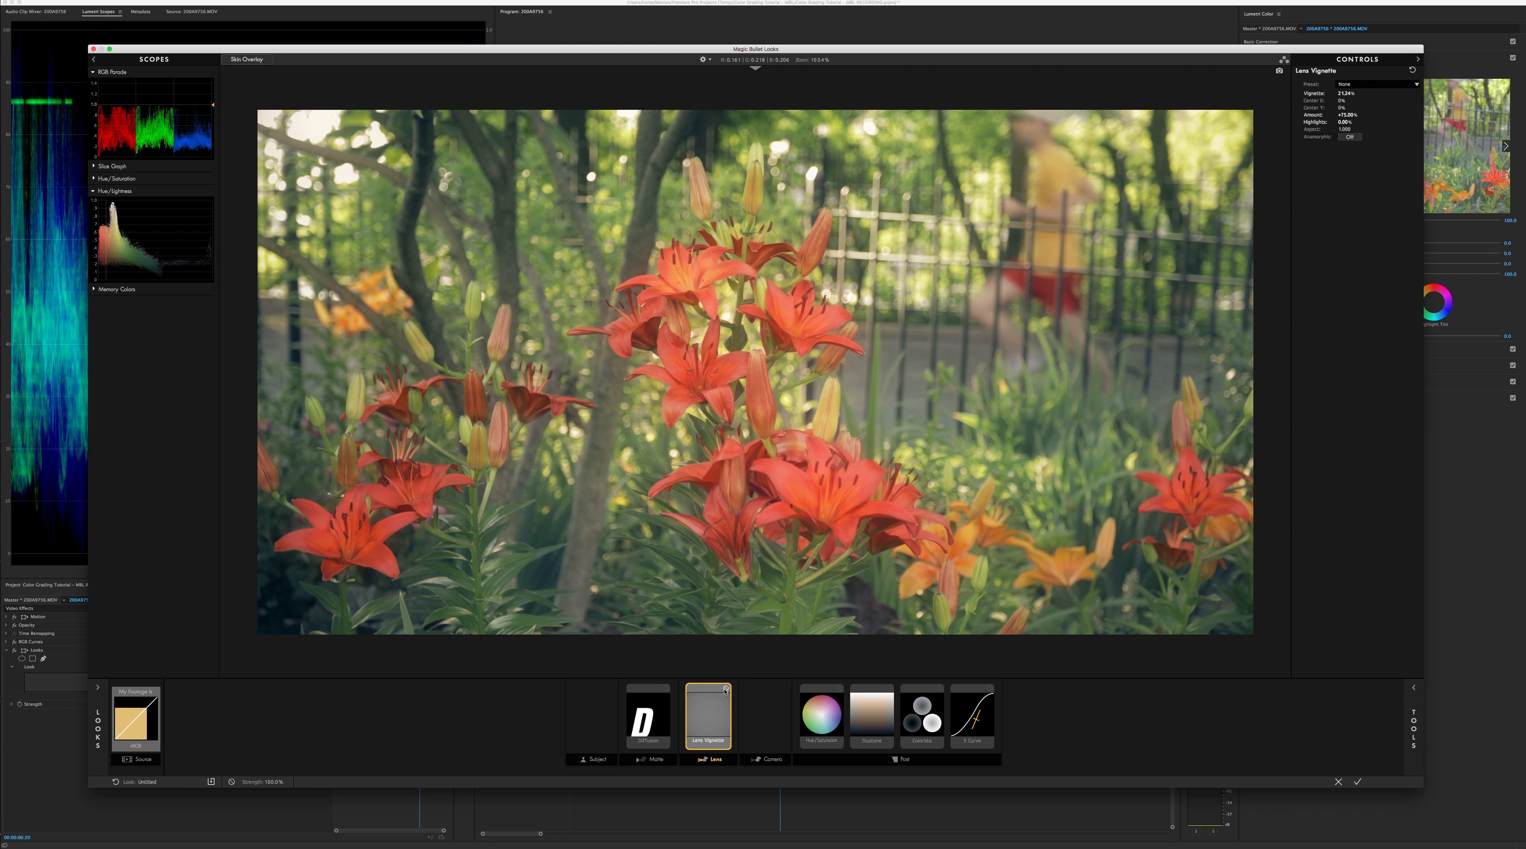
Try tighter and wider vignette circles on the picture and settle on a vignette value of about 35%
left_click(724, 744)
scroll(1064, 386, "up", 1)
left_click_drag(1150, 145, 1069, 216)
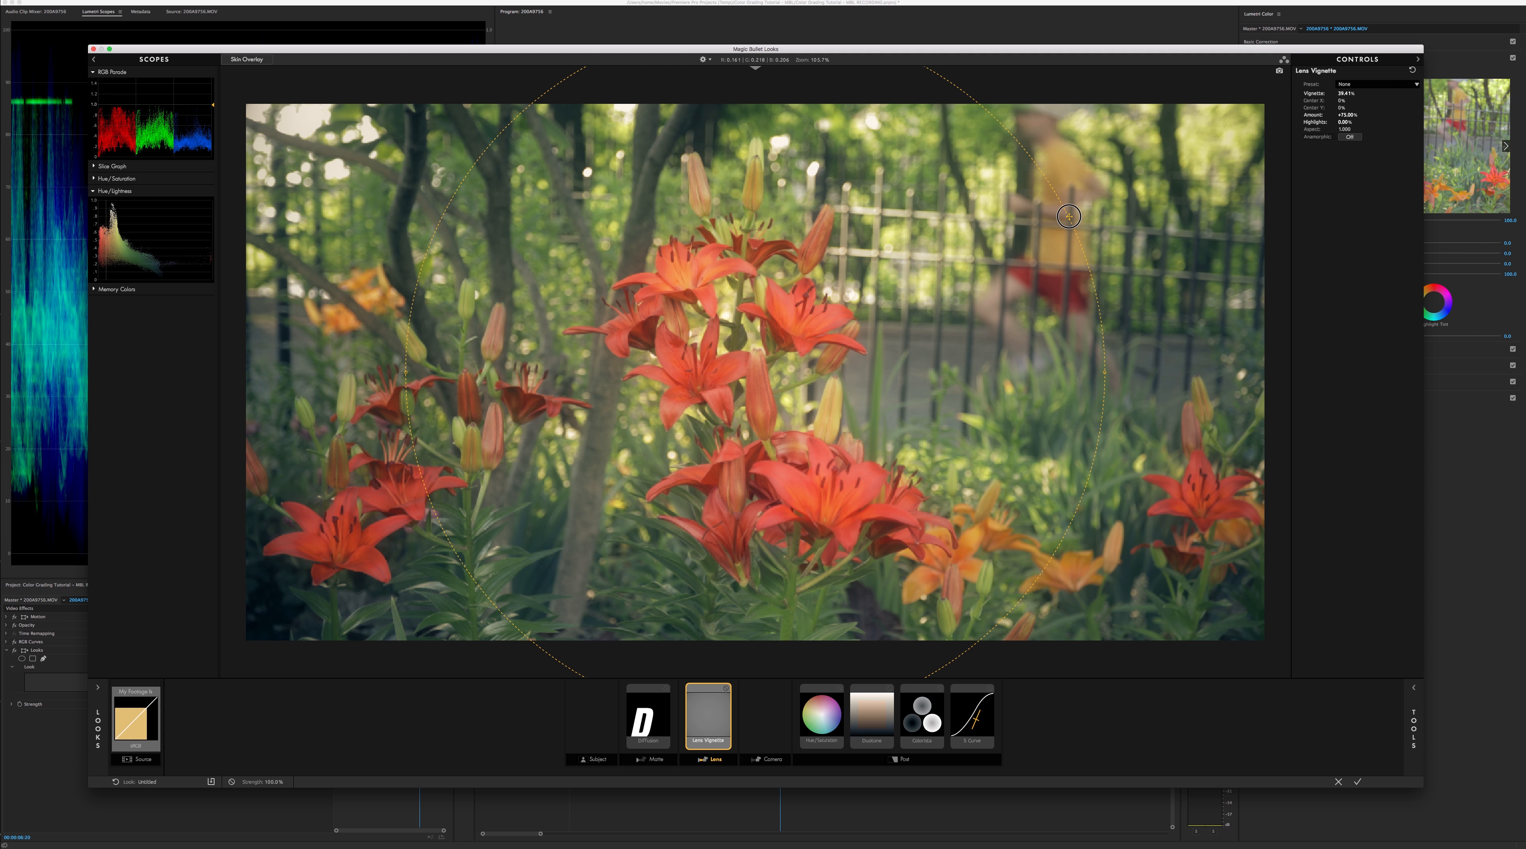
left_click_drag(1069, 216, 1194, 141)
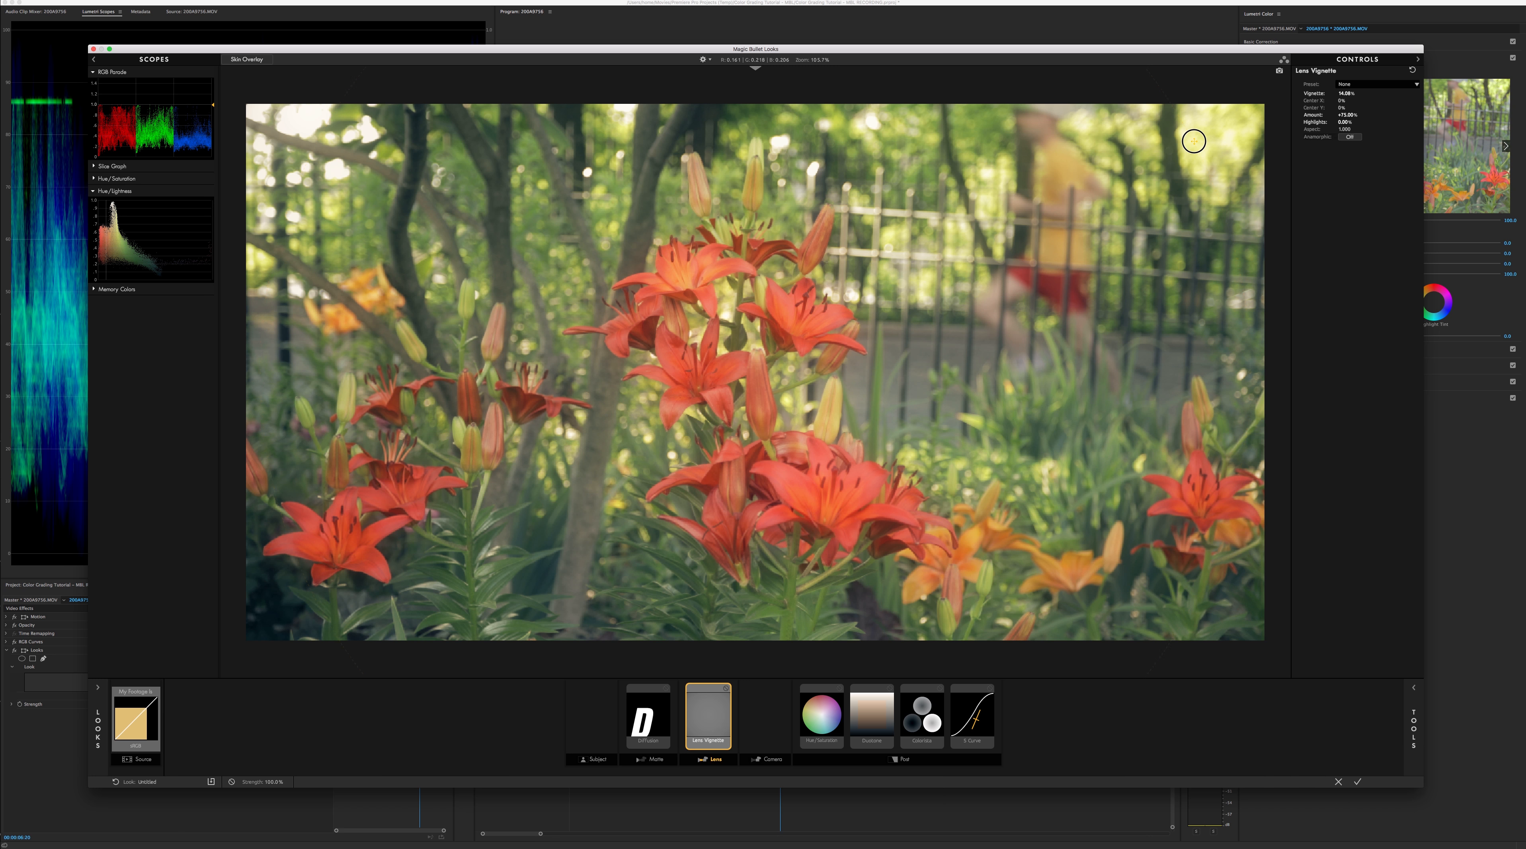
left_click_drag(1194, 142, 1086, 201)
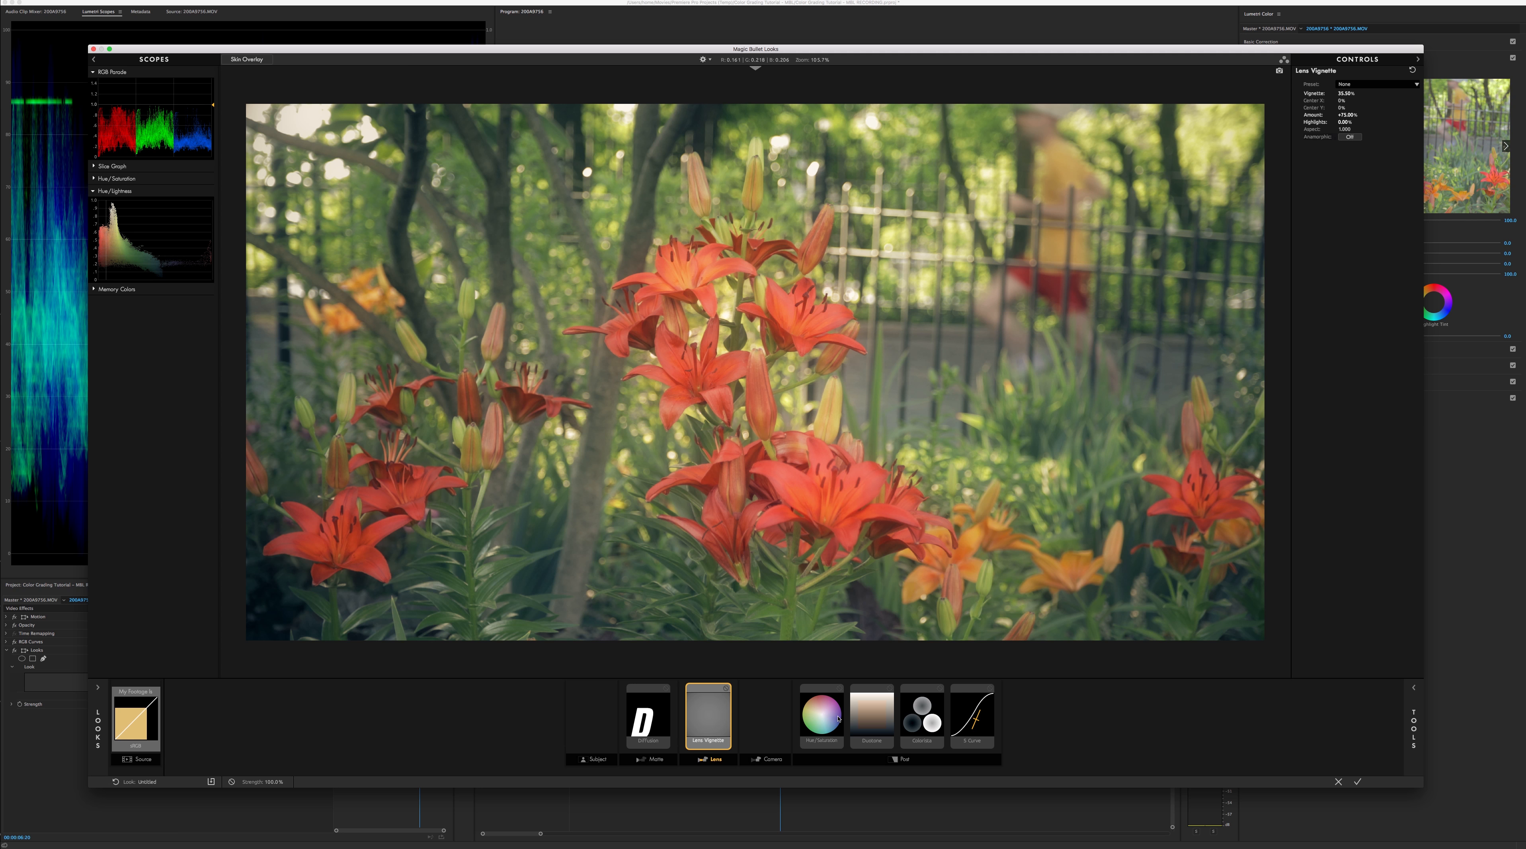
Try an exposure of +0.40 in the Colorista tool and set the exposure back to 0
left_click(926, 718)
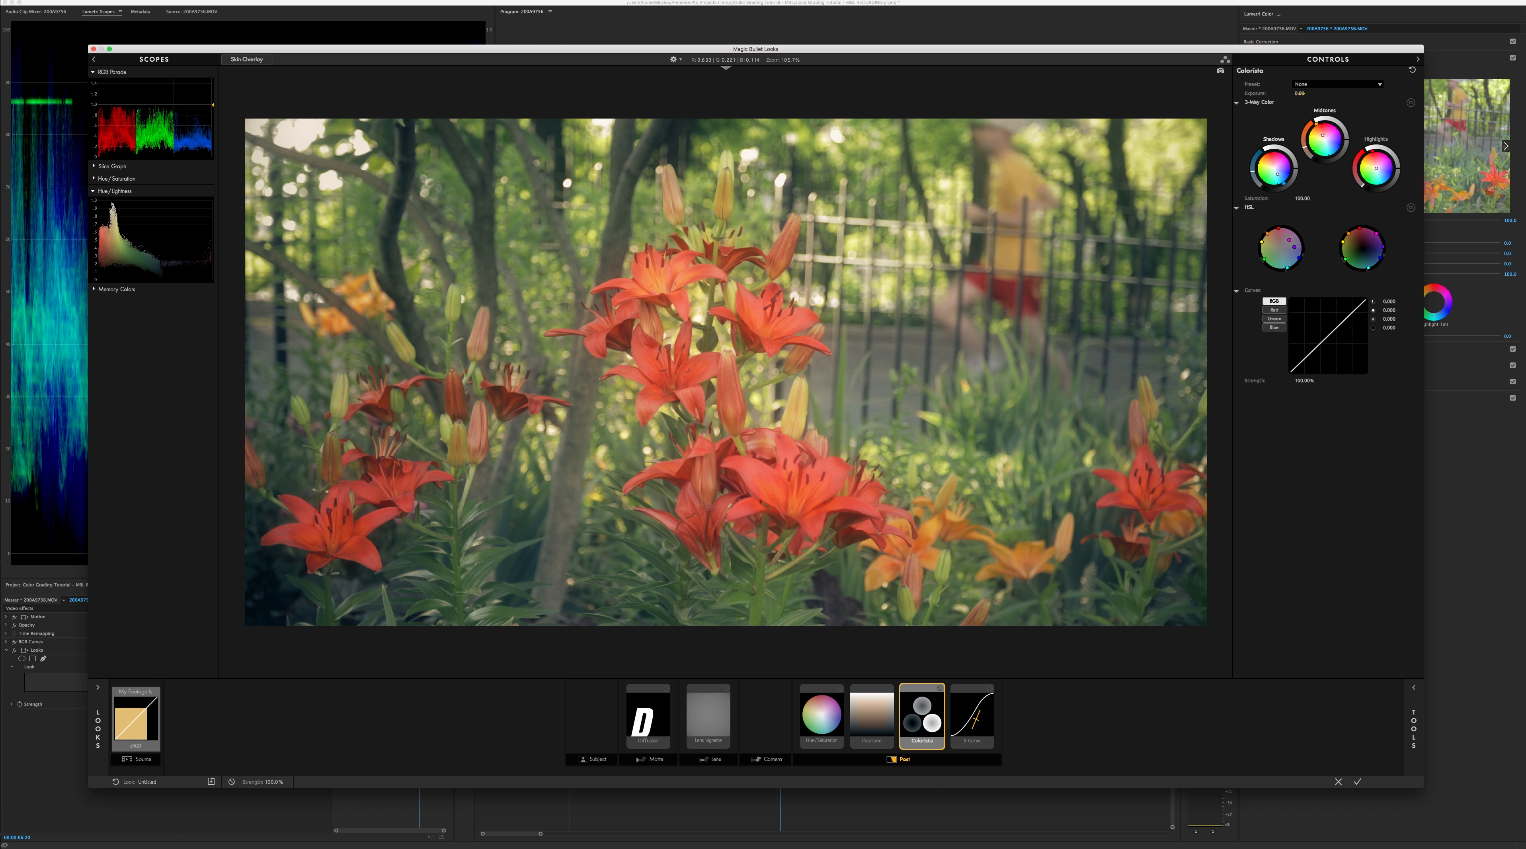
left_click(1300, 93)
key("BackSpace")
key("Return")
left_click(1301, 94)
type(".40")
key("Return")
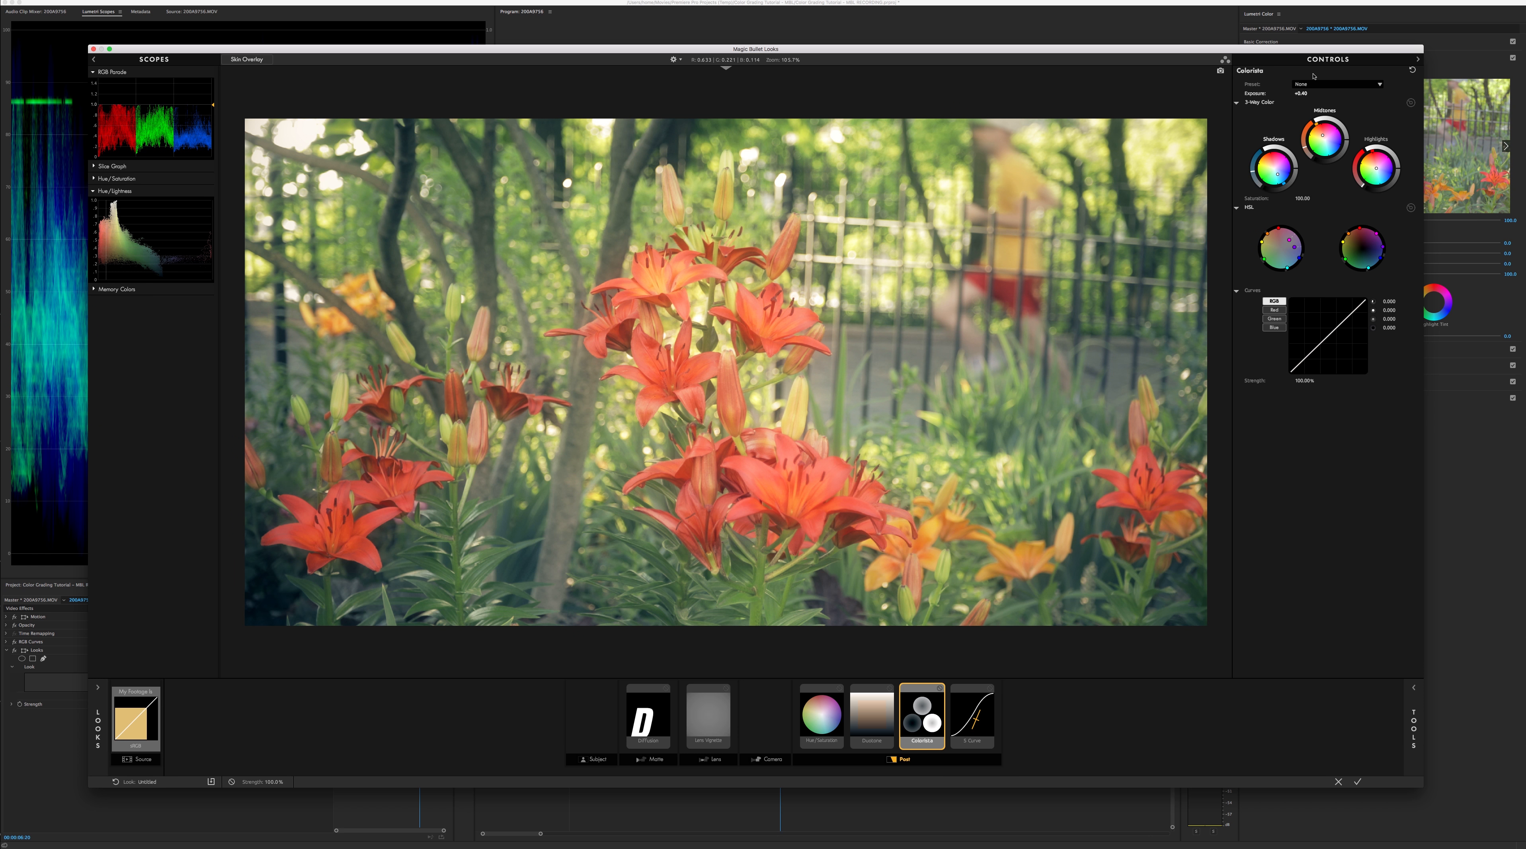
left_click(1302, 94)
type("0")
key("Return")
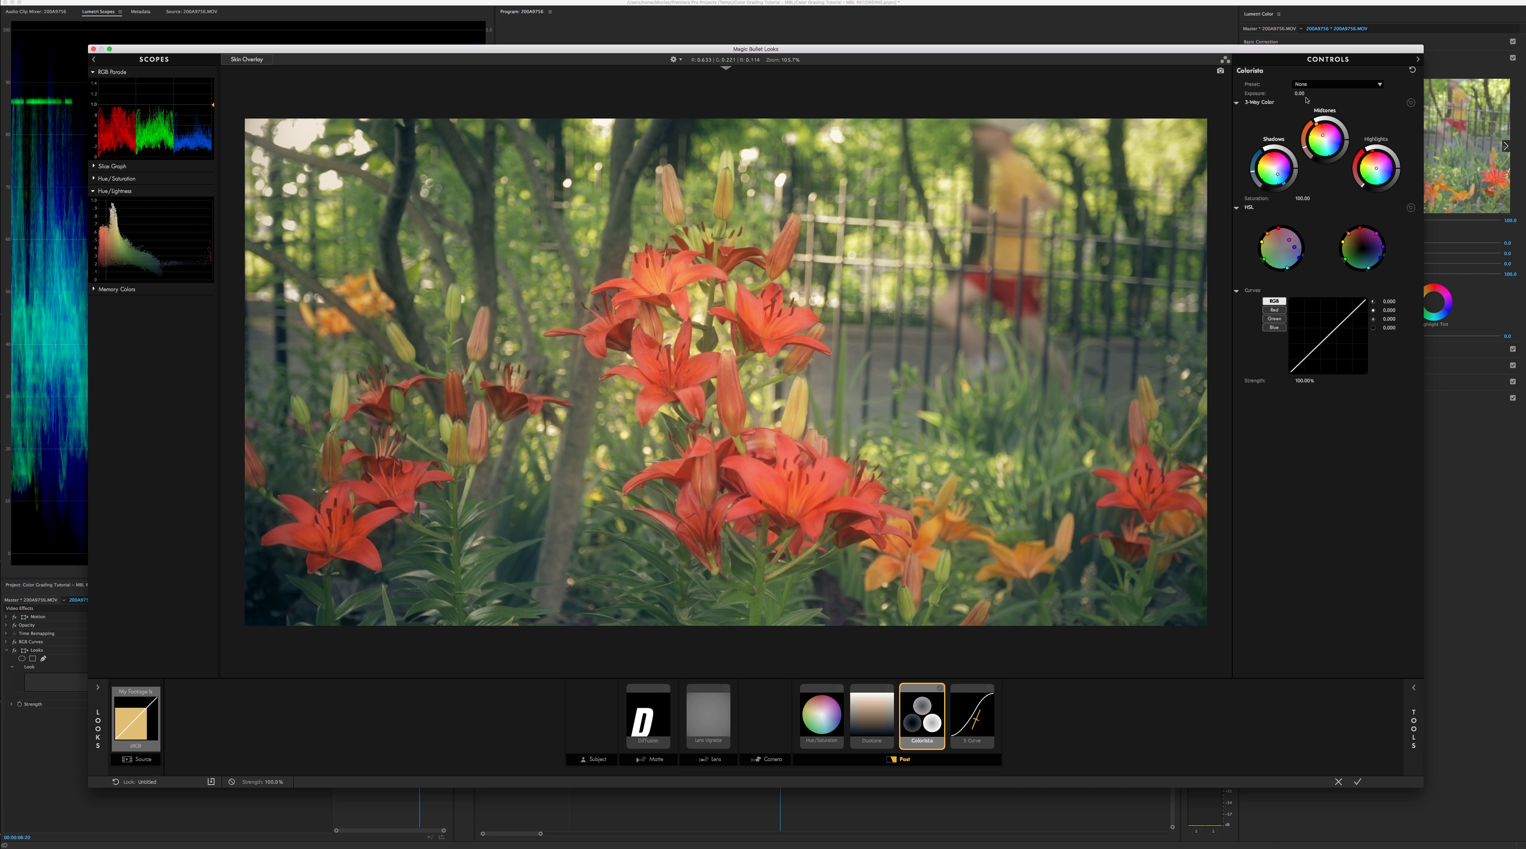
Review the S Curve tool, apply the look to the clip and set the Looks effect's strength to 50%
left_click(972, 716)
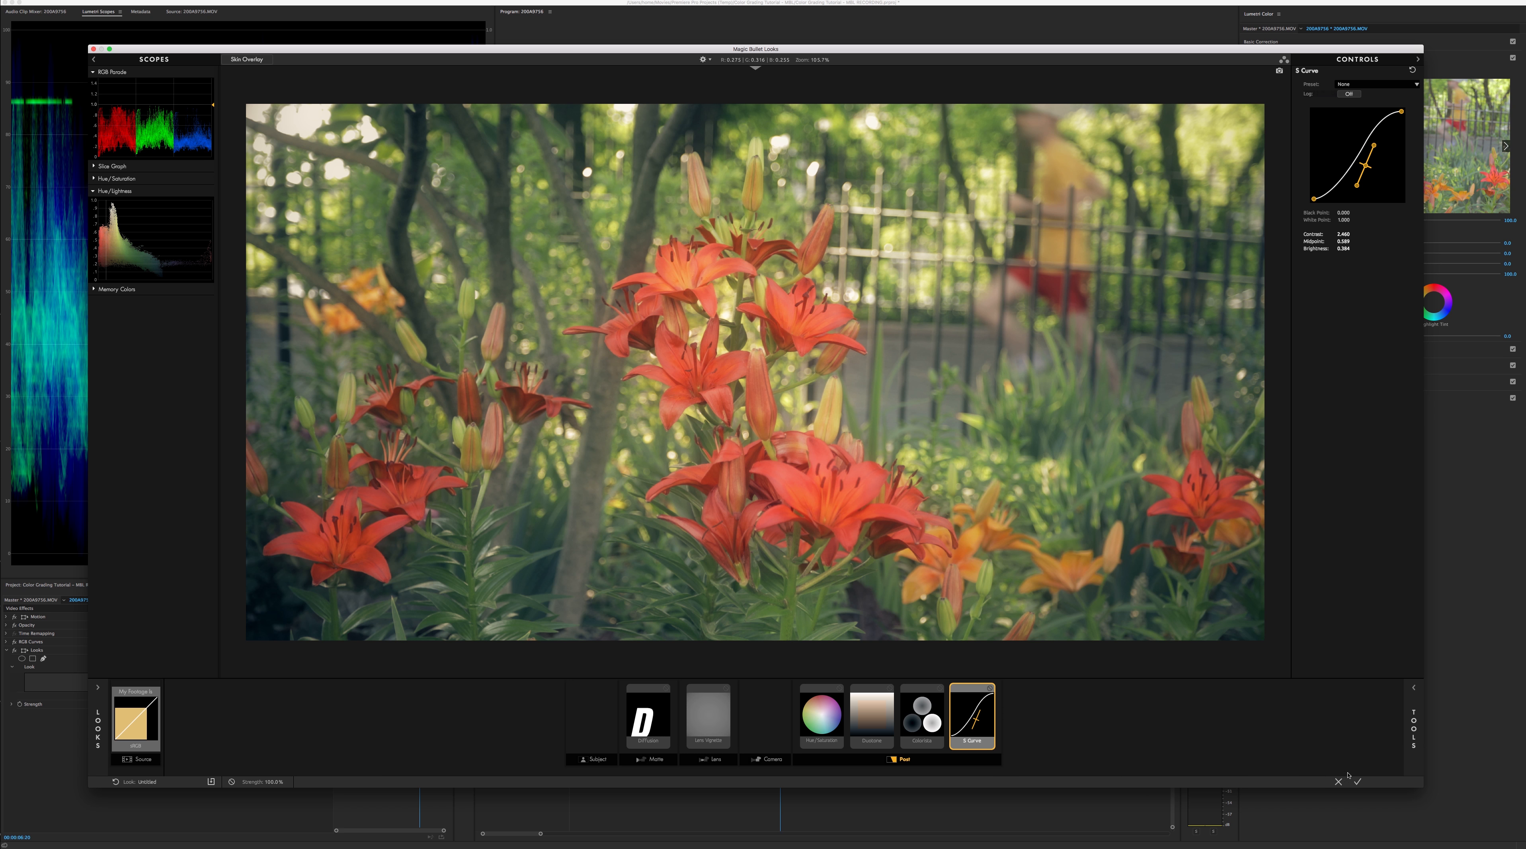
left_click(1359, 783)
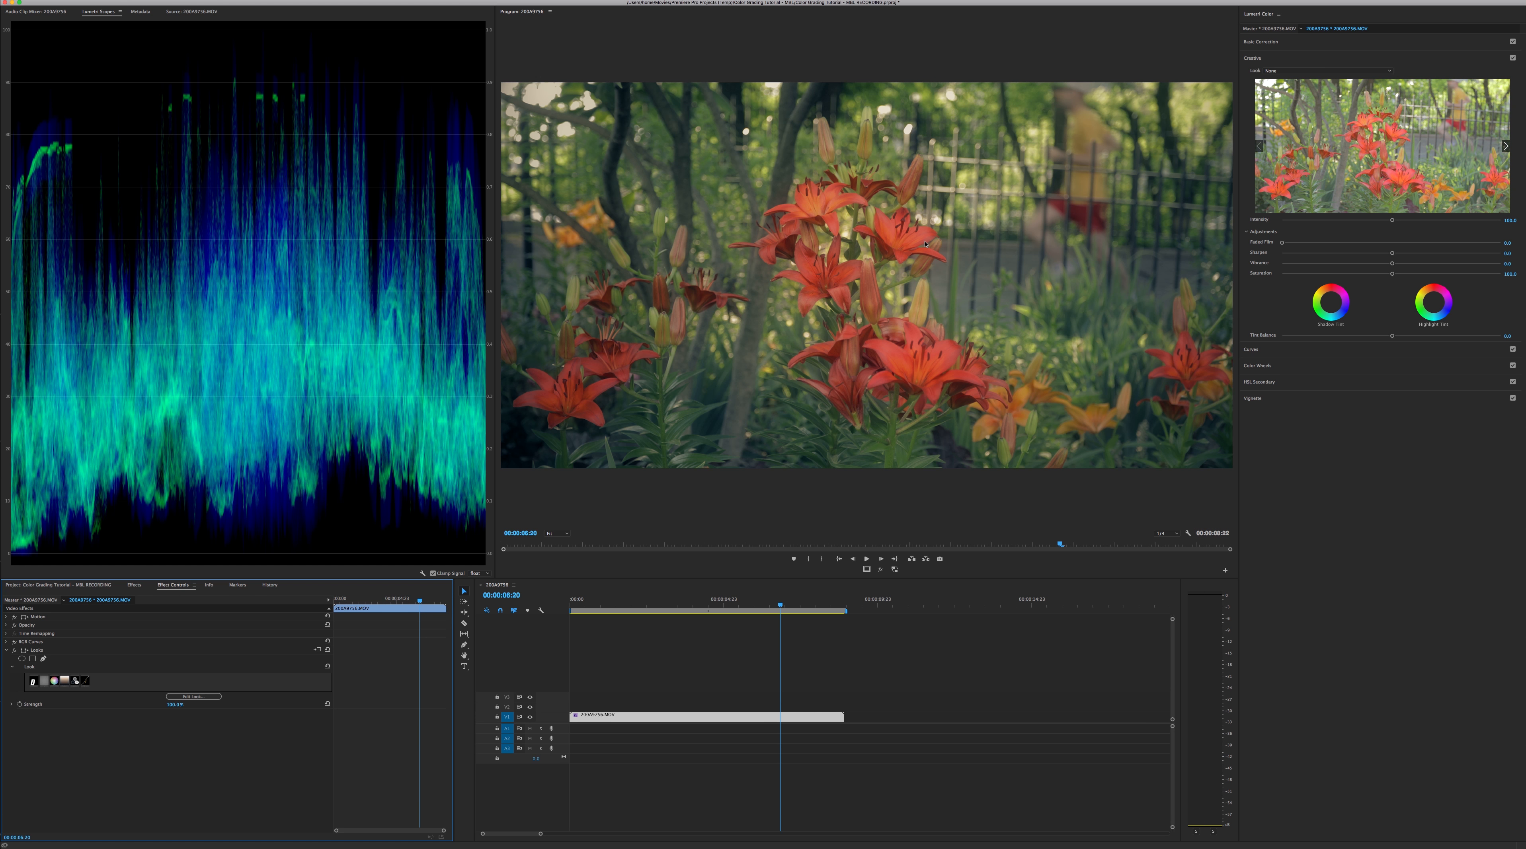
left_click(170, 706)
type("50")
key("Return")
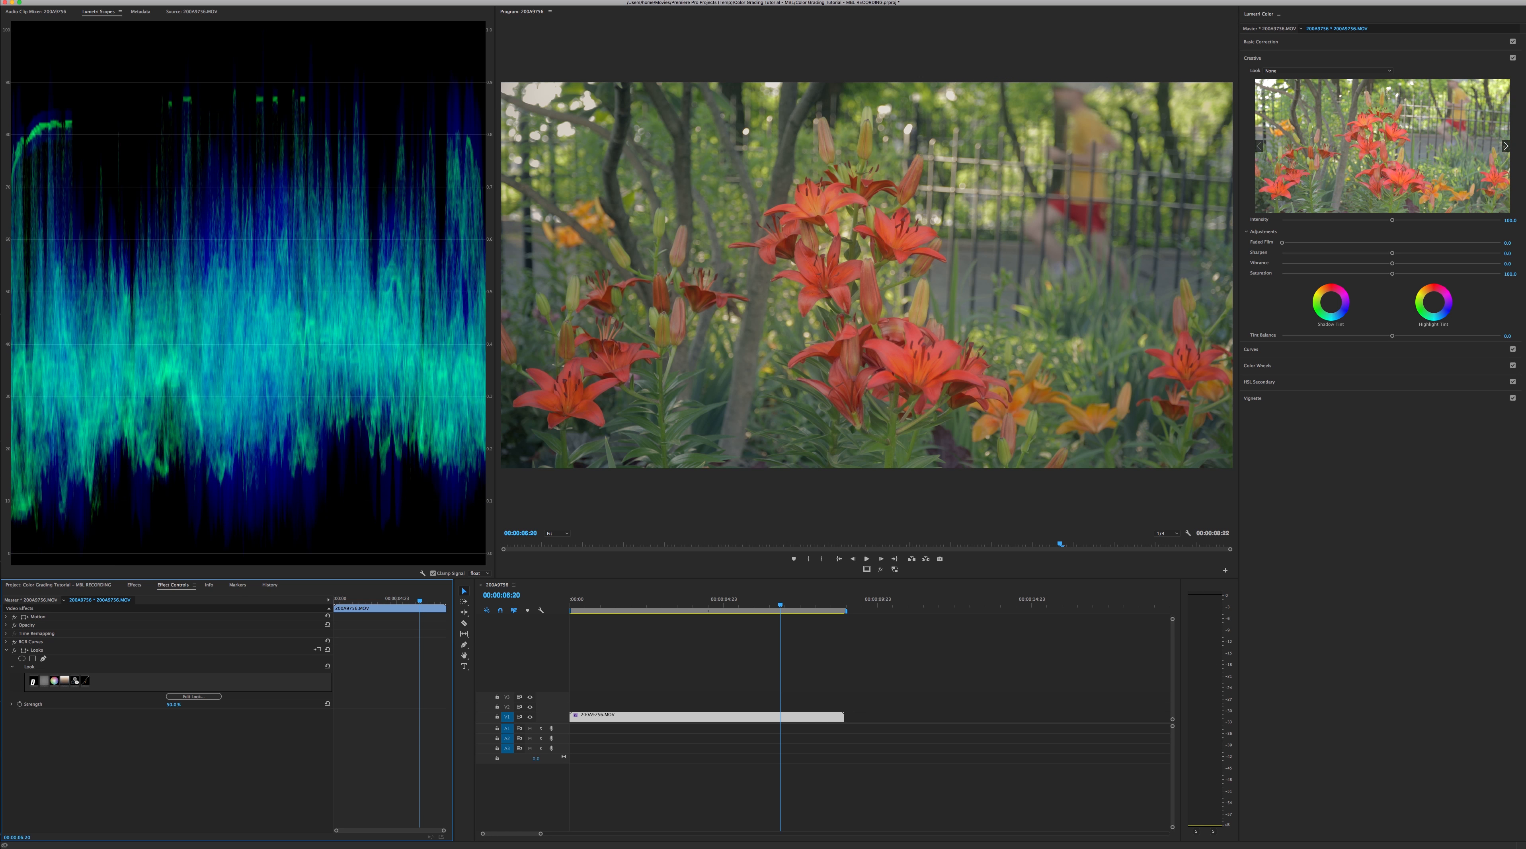
Compare the clip with the Looks effect disabled and enabled repeatedly, leaving the effect enabled
mouse_move(7, 720)
left_click(15, 650)
left_click(15, 650)
left_click(15, 651)
left_click(15, 650)
left_click(15, 651)
left_click(15, 651)
left_click(15, 651)
left_click(16, 651)
left_click(15, 651)
left_click(15, 651)
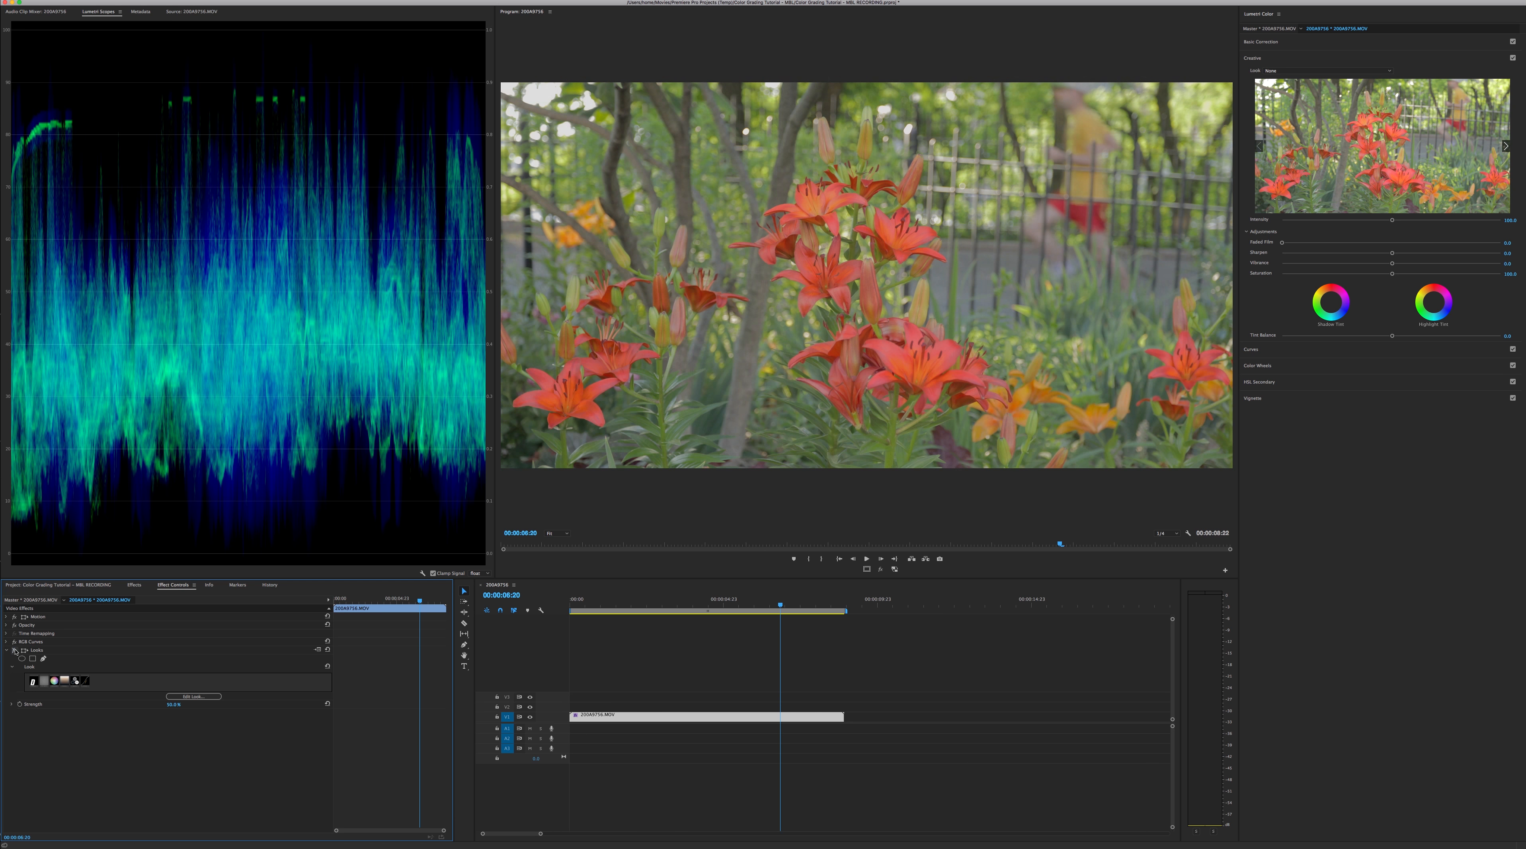
left_click(15, 651)
left_click(15, 651)
left_click(15, 650)
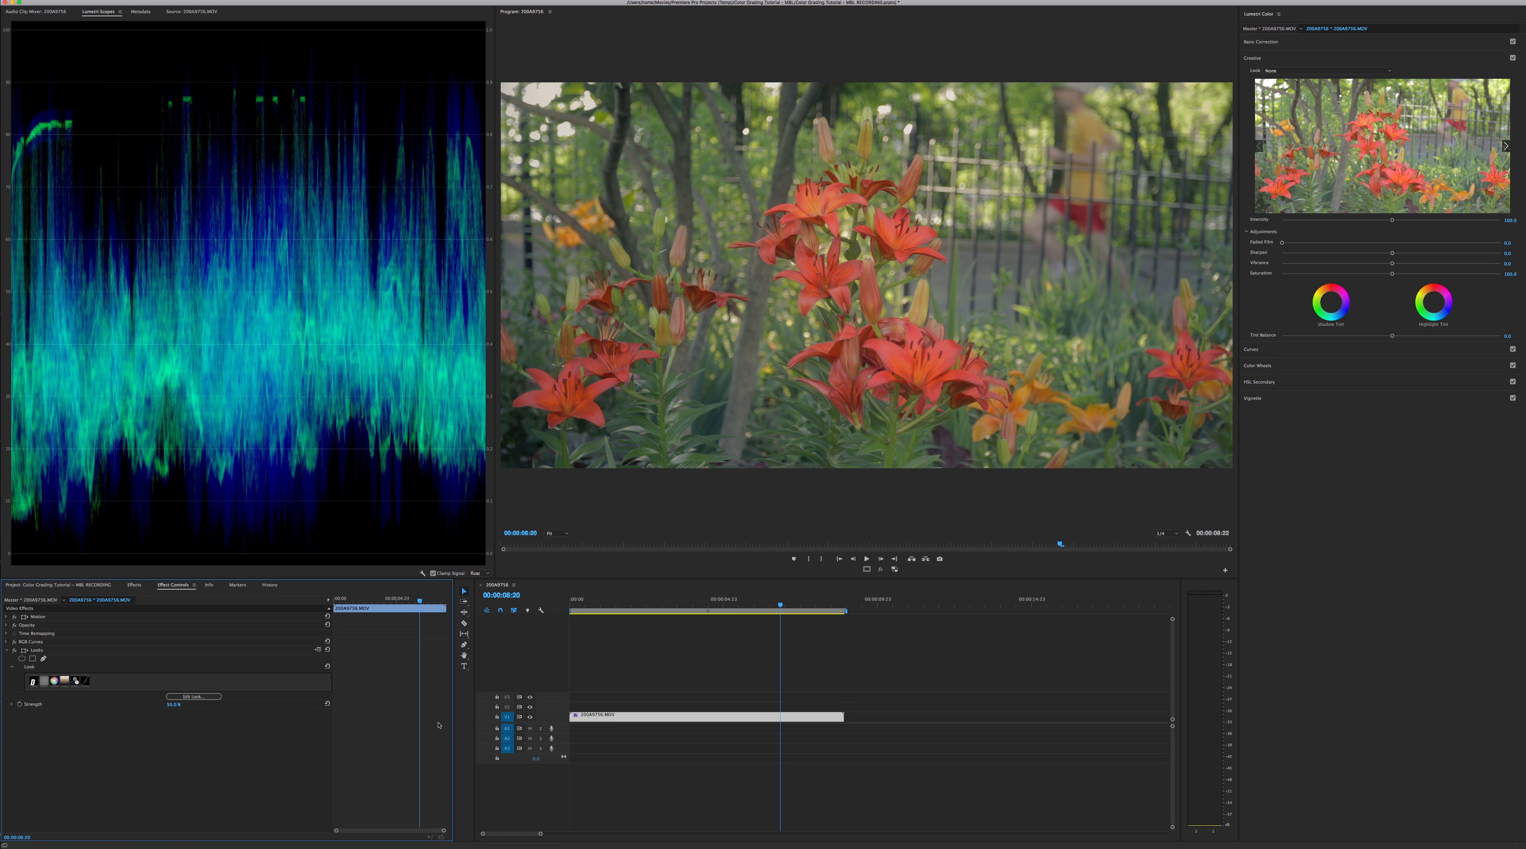
Move the playhead to about 00:00:02:08, switch the preview to proxies and set the playback resolution to 1/16
left_click(641, 605)
left_click_drag(641, 606, 639, 605)
left_click(896, 570)
left_click(1169, 535)
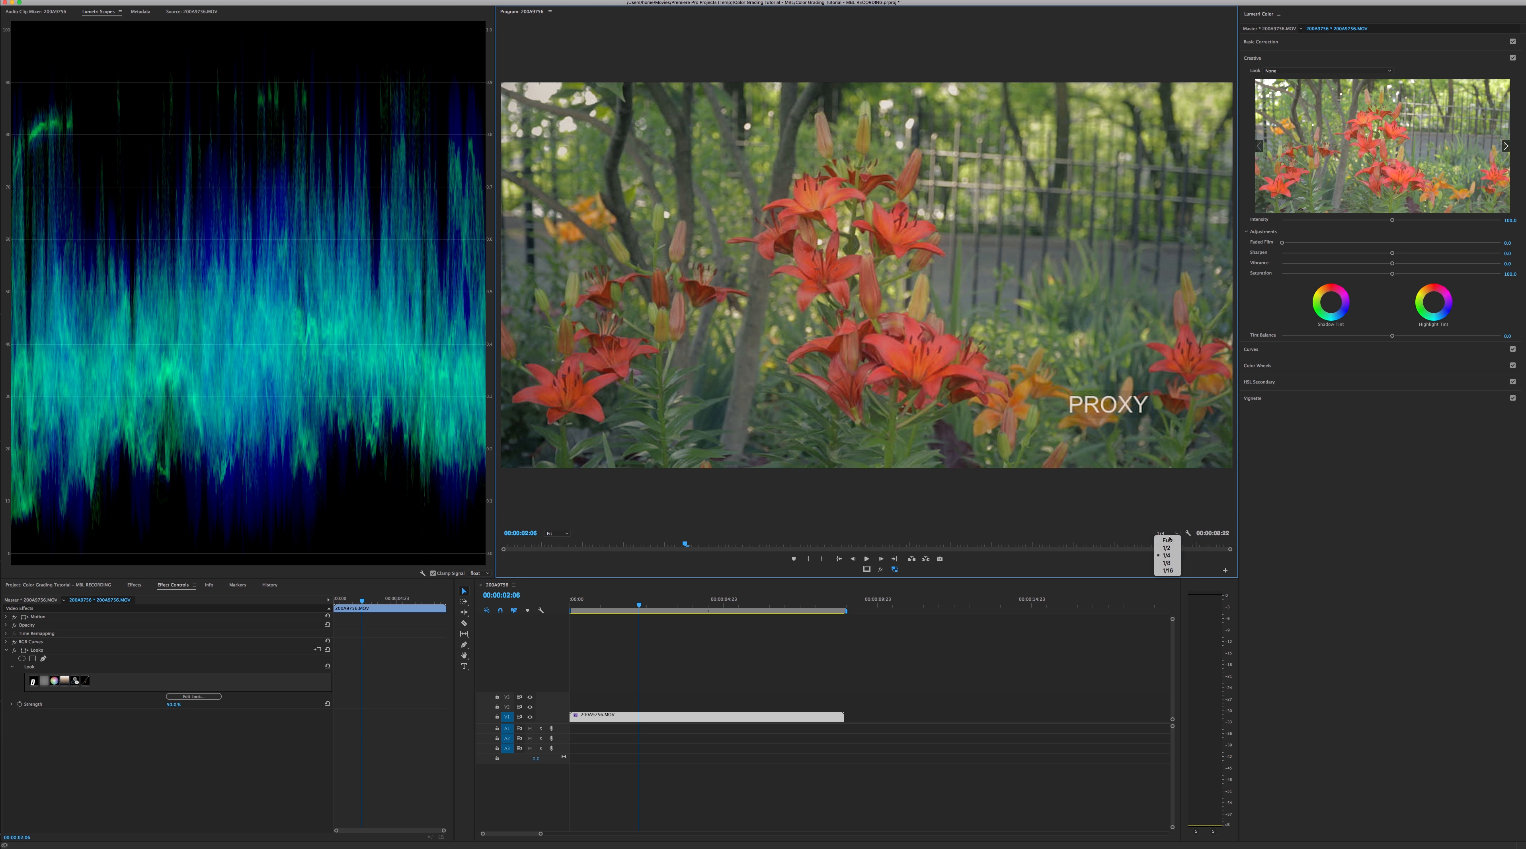
left_click(1163, 570)
Play the graded clip from the start of the sequence and return the playhead to the beginning
left_click_drag(621, 600, 558, 600)
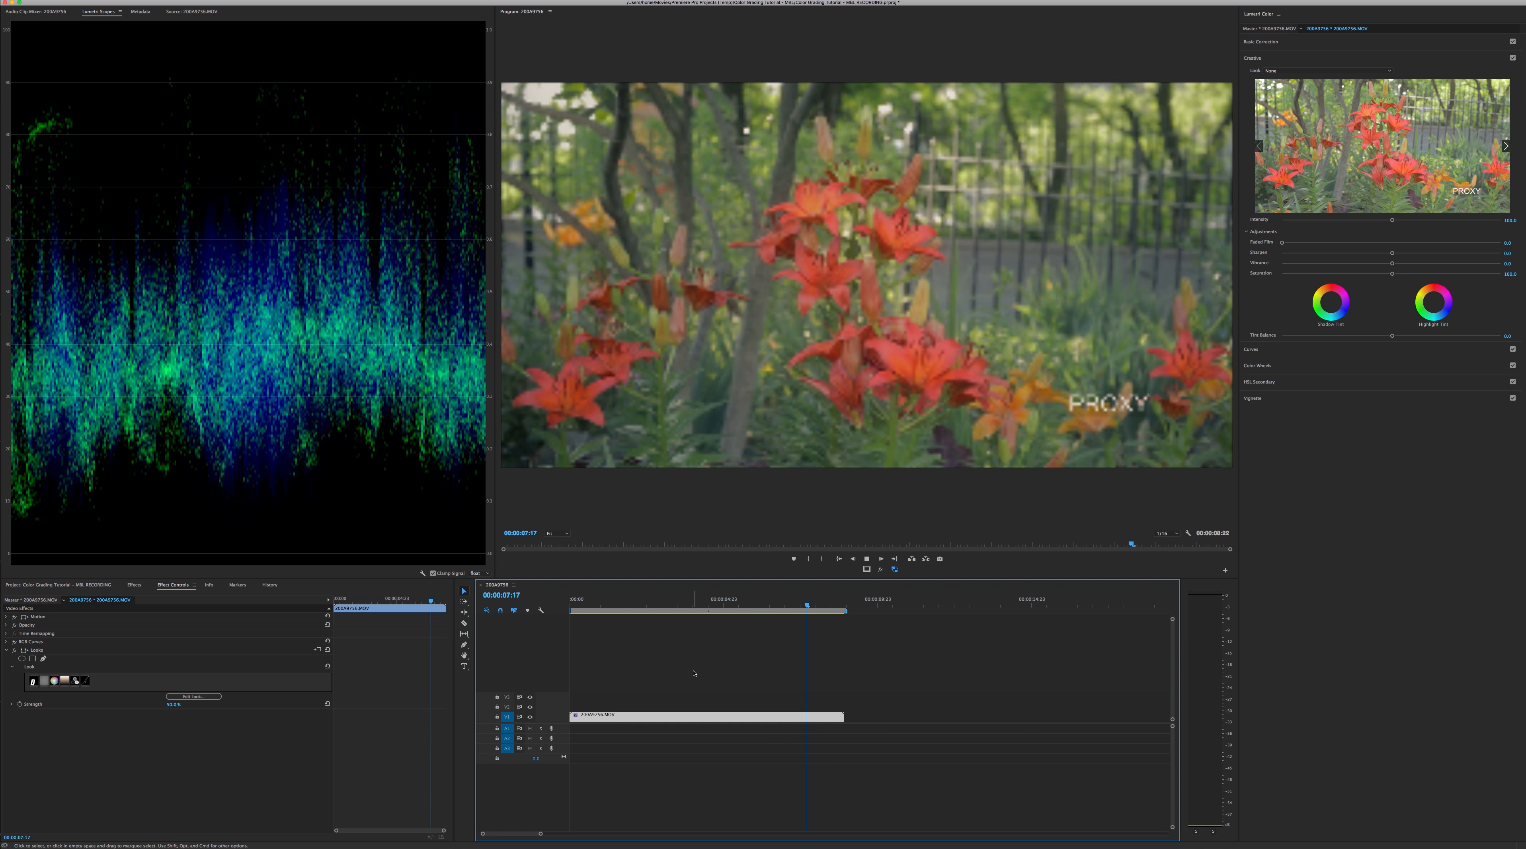
key("space")
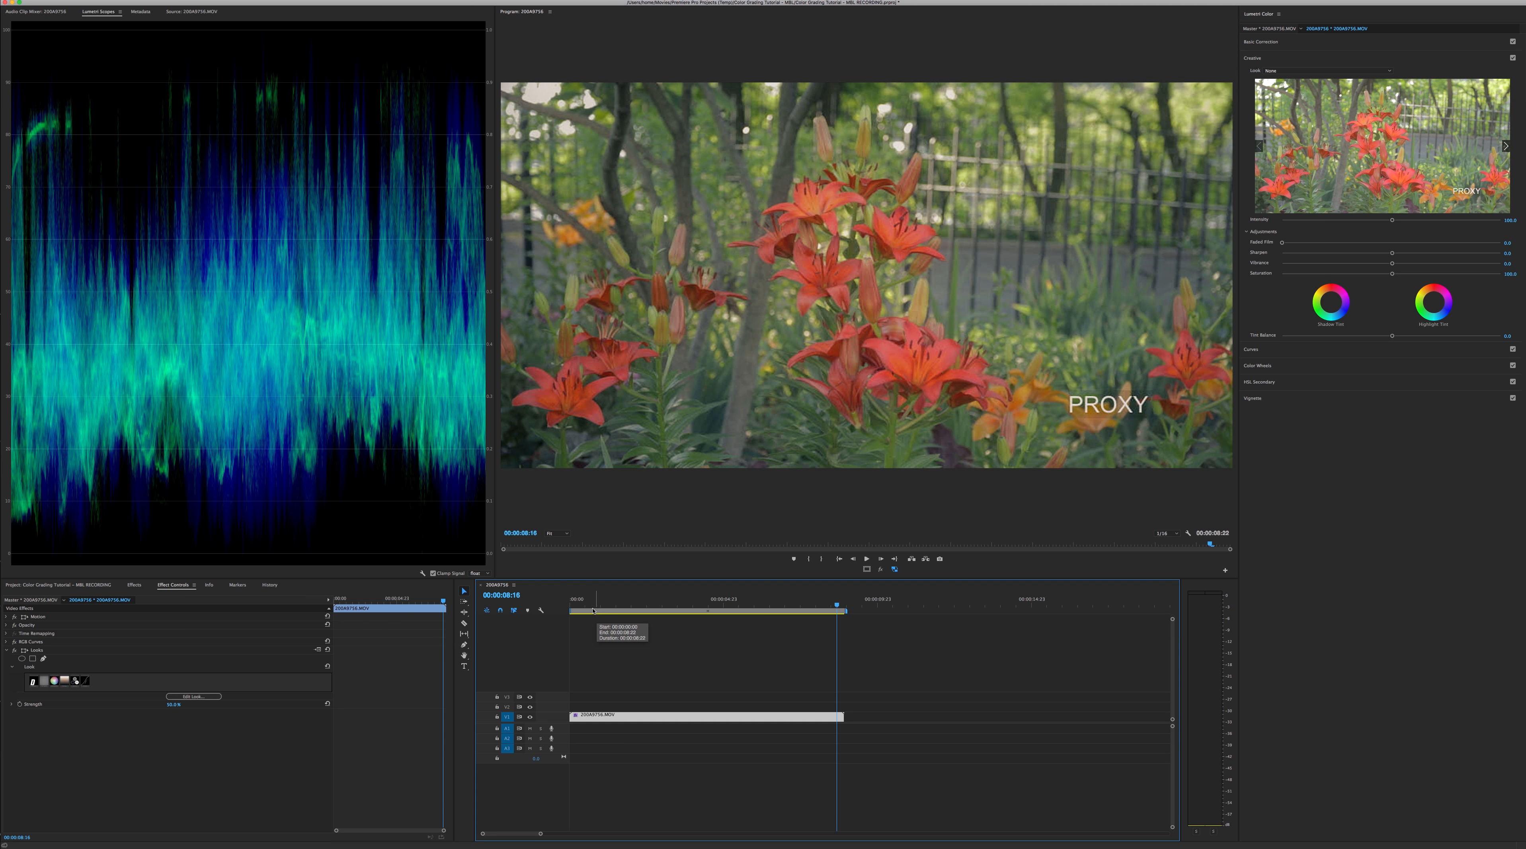
left_click_drag(589, 602, 559, 609)
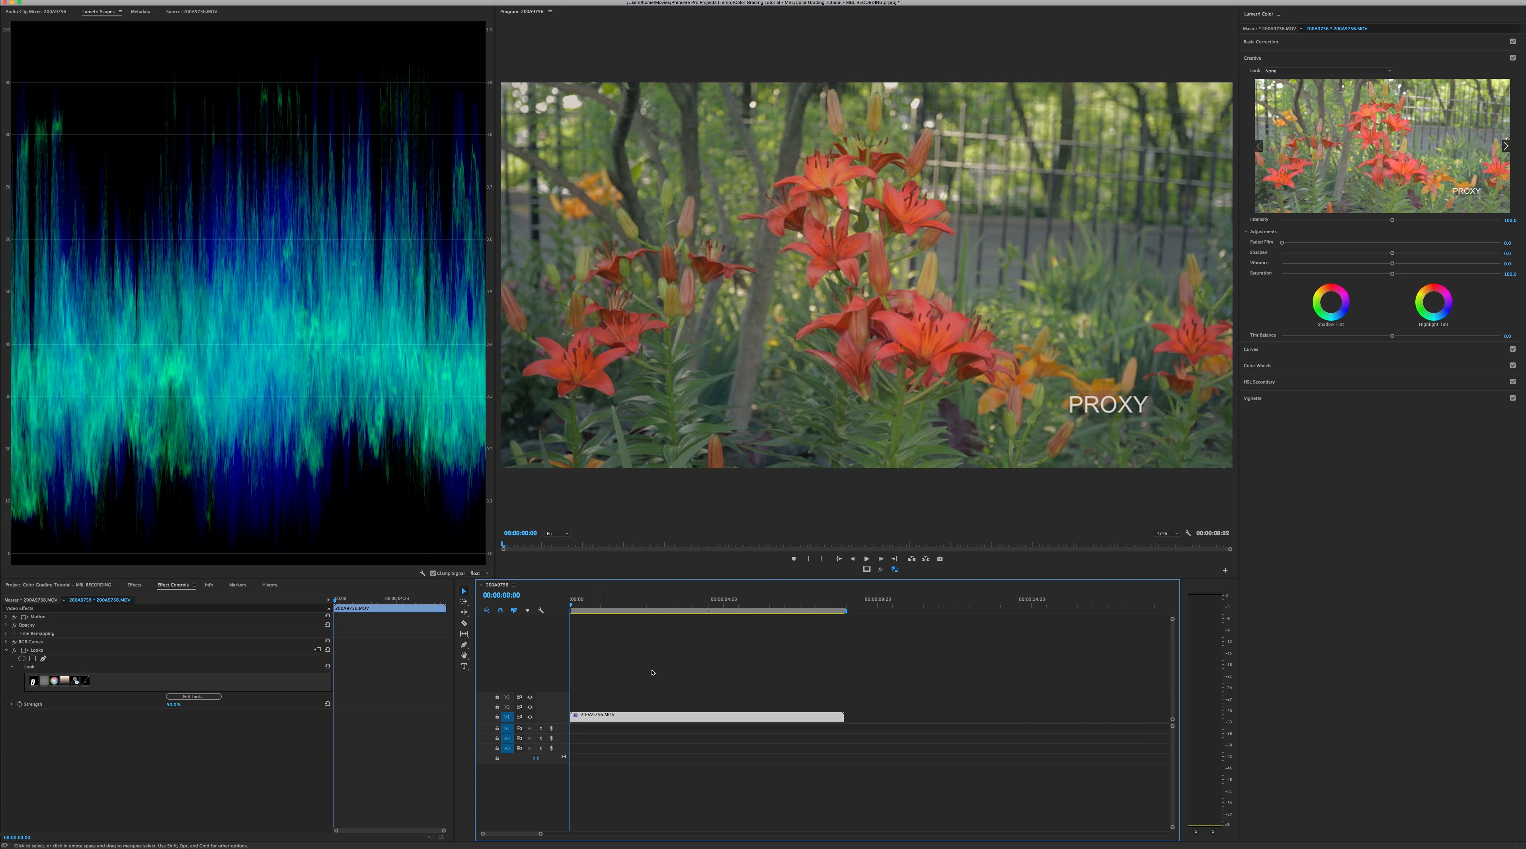